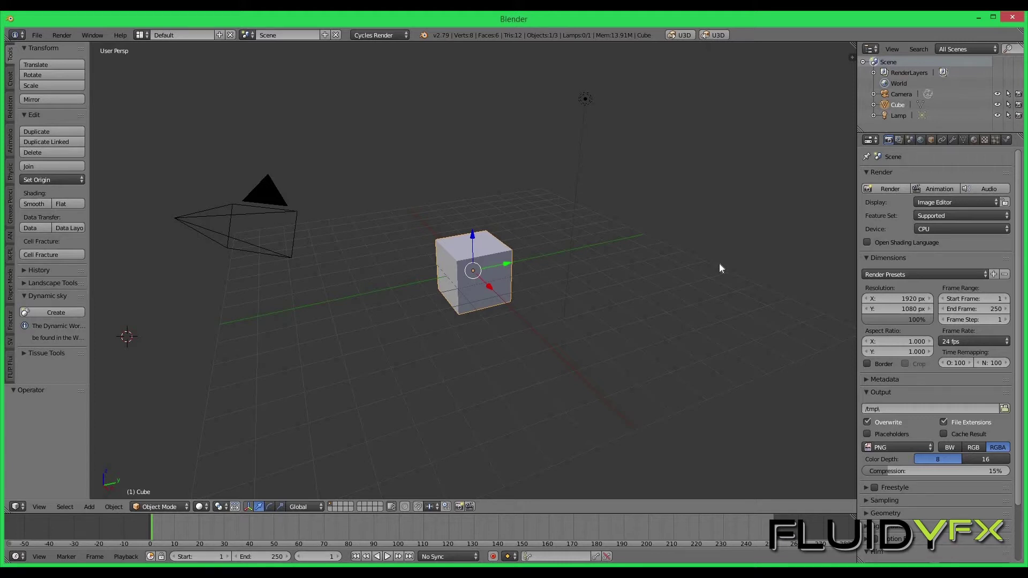
Step: Scale the cube to 0.071 on Z and 0.047 on X, forming a thin bar
{"action": "key", "text": "s"}
{"action": "key", "text": "z"}
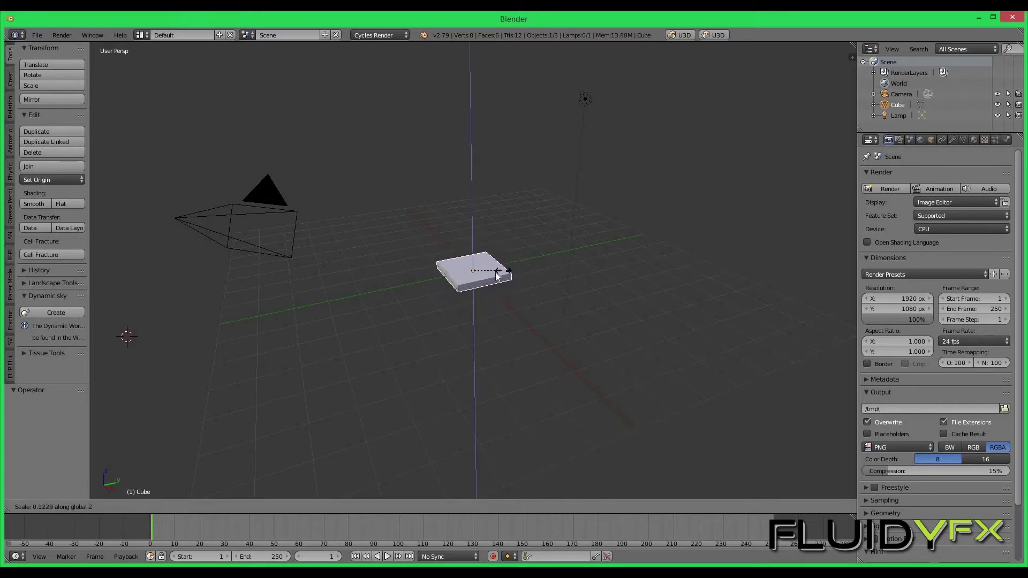
{"action": "left_click", "coordinate": [480, 272]}
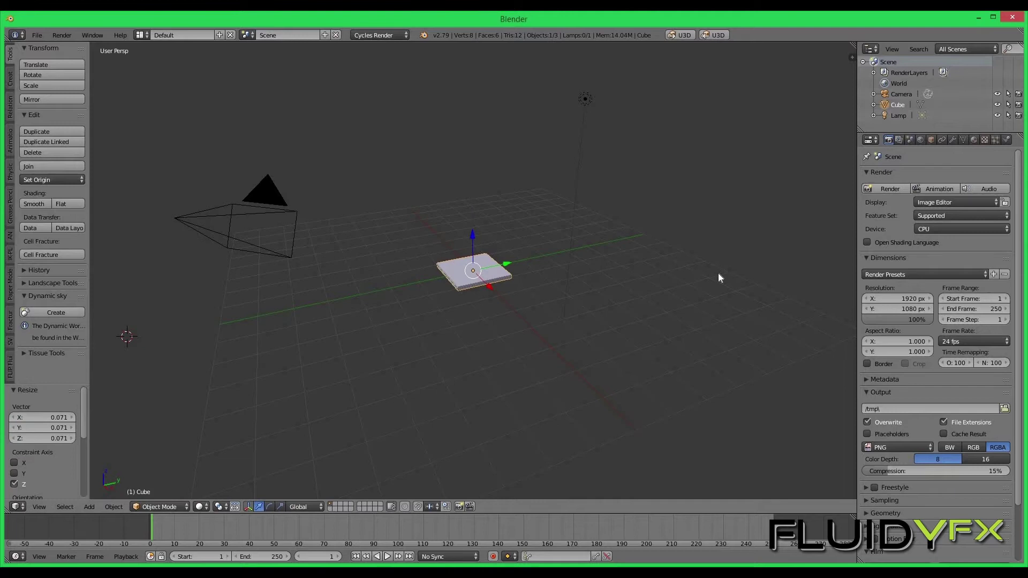
{"action": "key", "text": "s"}
{"action": "key", "text": "x"}
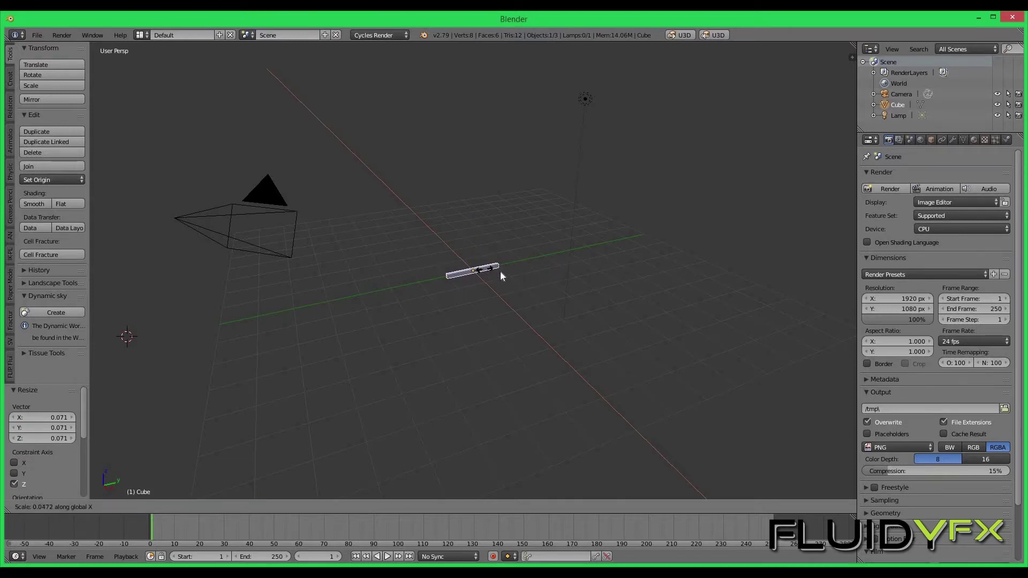
{"action": "left_click", "coordinate": [514, 278]}
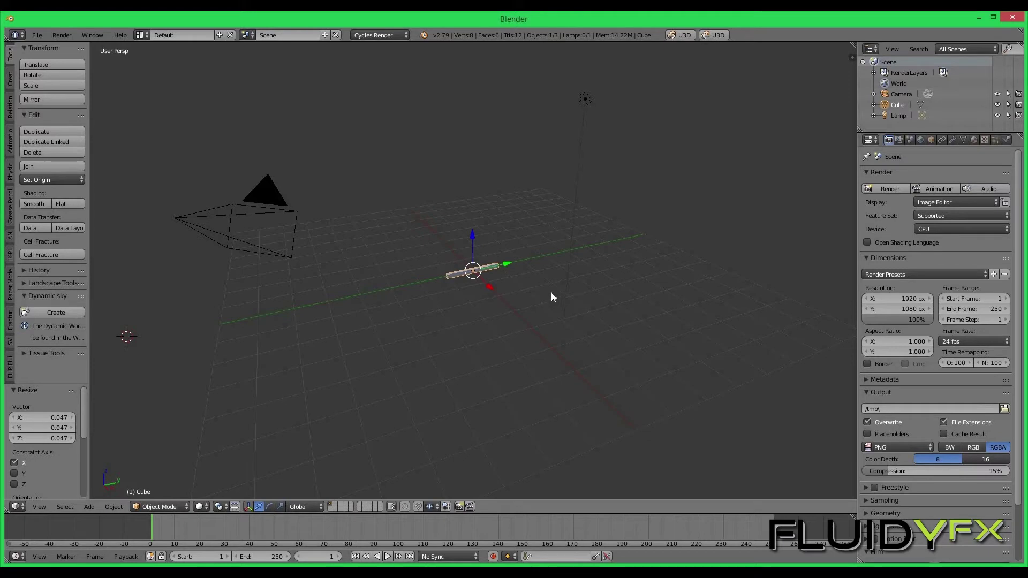
Step: Add a new ParticleSystem to the bar and play the animation to watch particles fall
{"action": "left_click", "coordinate": [995, 139]}
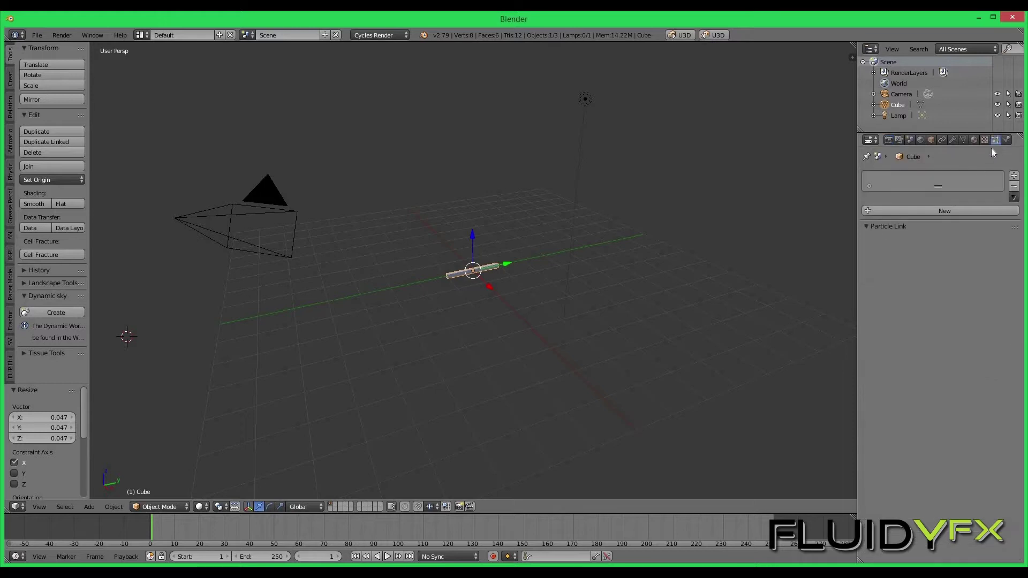
{"action": "left_click", "coordinate": [953, 210]}
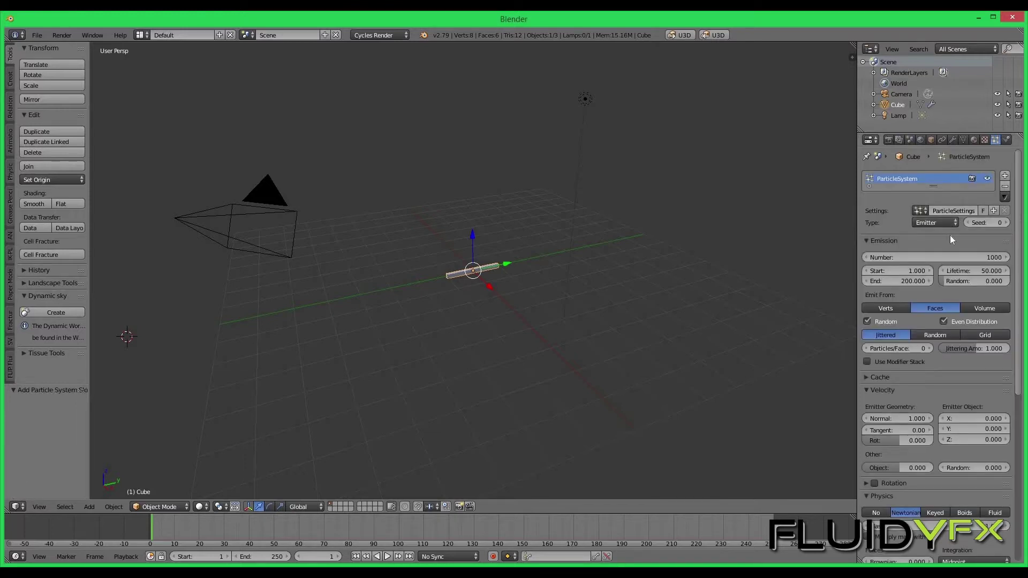
{"action": "left_click", "coordinate": [386, 557]}
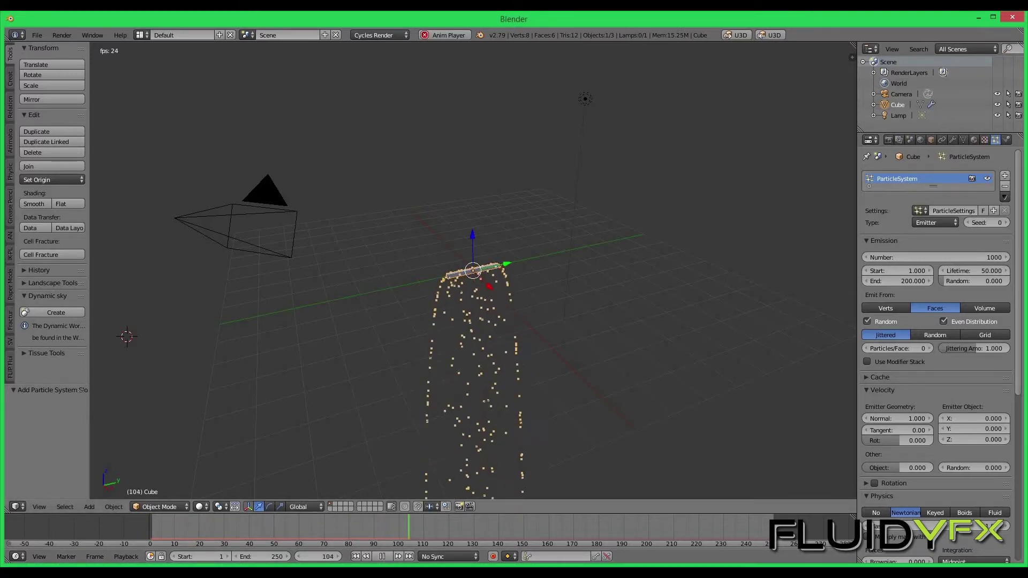
{"action": "left_click", "coordinate": [385, 555]}
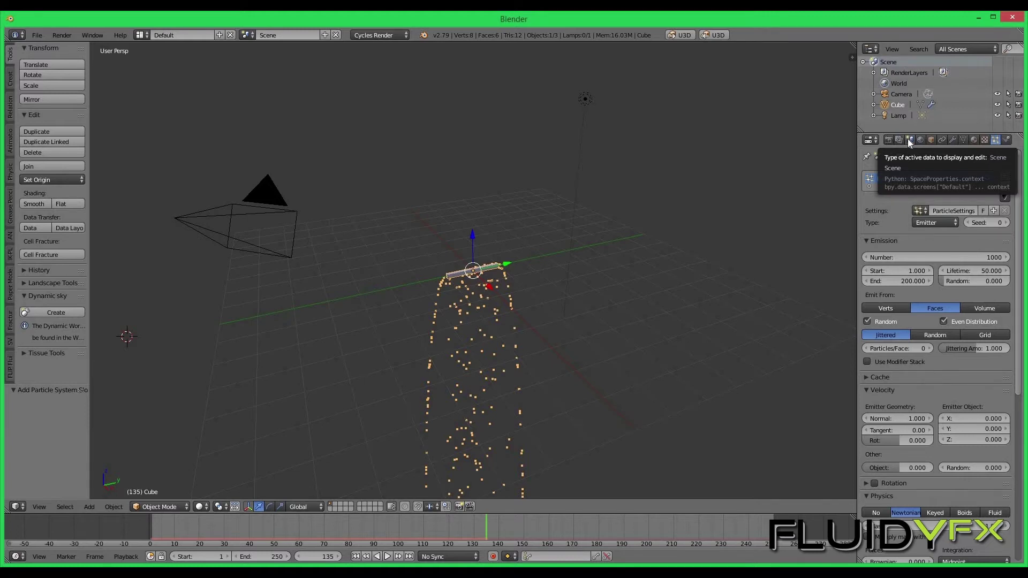
Step: Set the scene's Gravity Z to 2.50 in Scene properties
{"action": "left_click", "coordinate": [909, 141]}
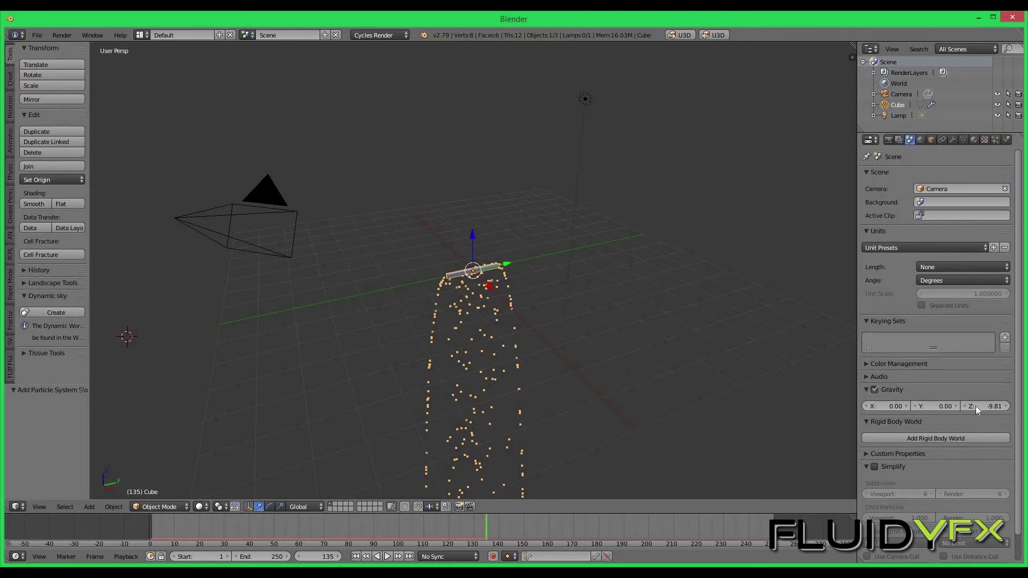
{"action": "left_click_drag", "start_coordinate": [974, 407], "coordinate": [982, 406]}
{"action": "mouse_move", "coordinate": [985, 406]}
{"action": "left_mouse_down"}
{"action": "mouse_move", "coordinate": [994, 406]}
{"action": "mouse_move", "coordinate": [973, 407]}
{"action": "left_mouse_up"}
{"action": "left_click", "coordinate": [970, 407]}
{"action": "type", "text": "2.5"}
{"action": "key", "text": "Return"}
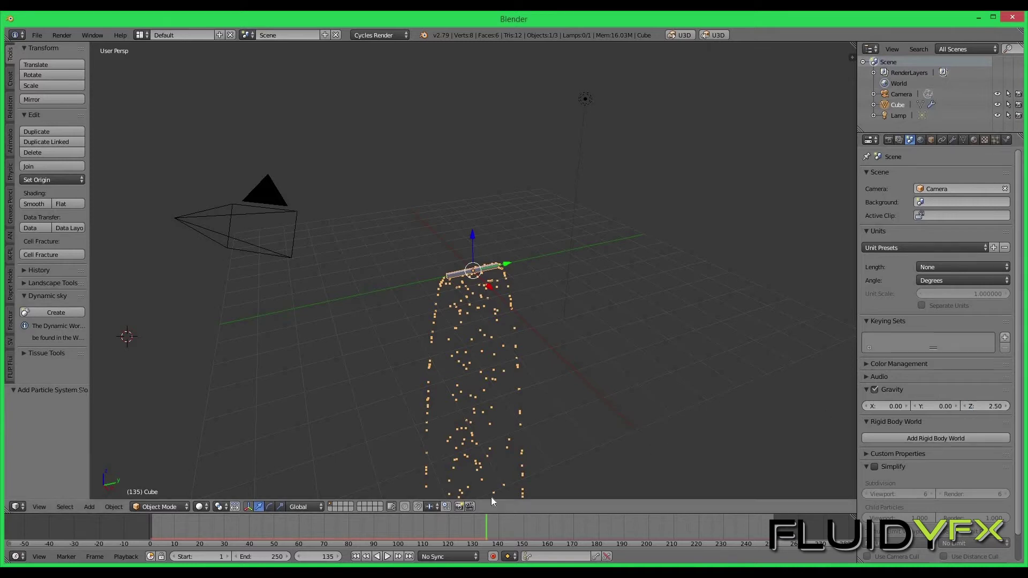
Step: Replay the animation from frame 1 to watch particles fountain upward
{"action": "left_click", "coordinate": [356, 556]}
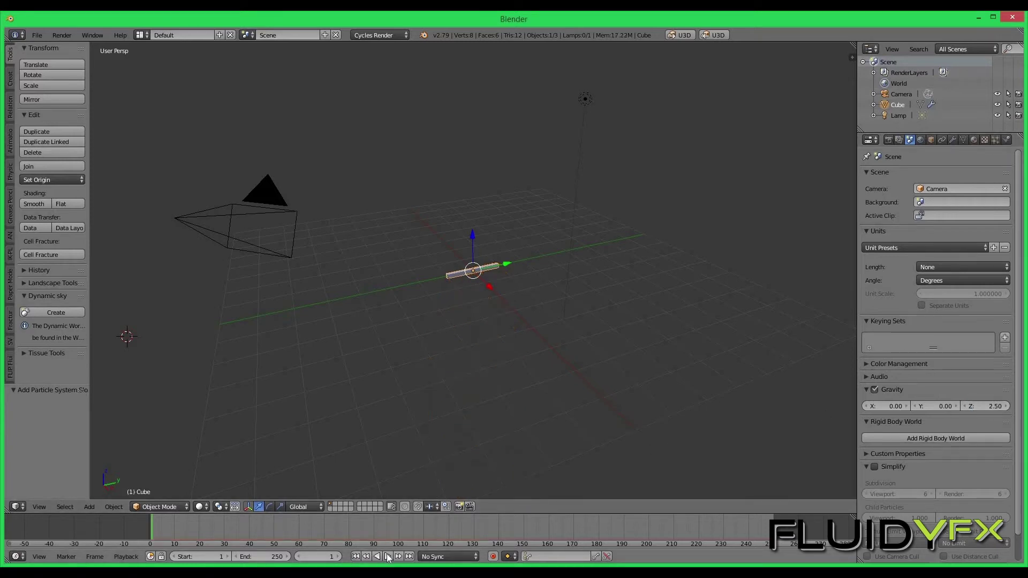
{"action": "left_click", "coordinate": [387, 557]}
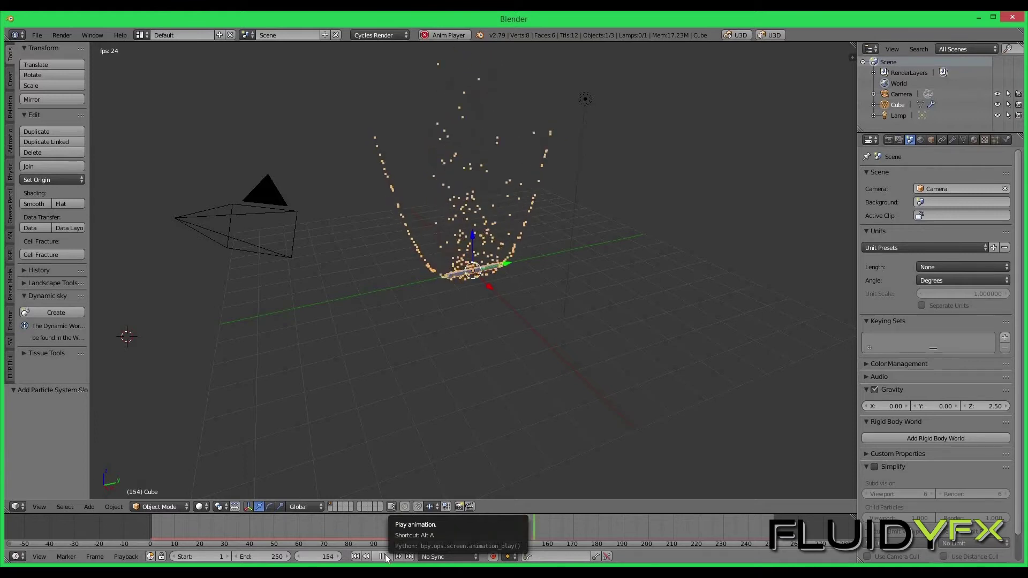
{"action": "key", "text": "alt+a"}
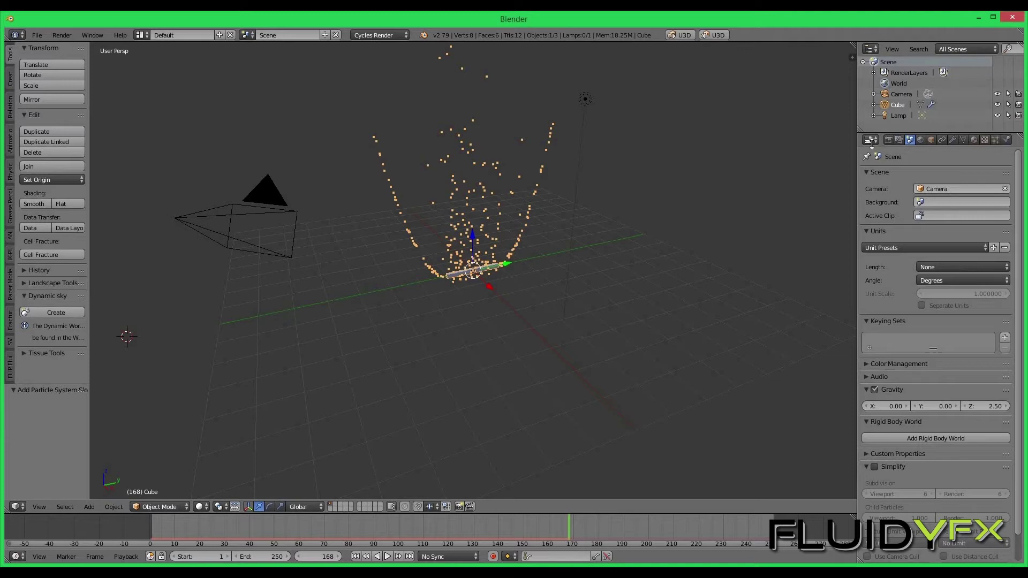
{"action": "mouse_move", "coordinate": [872, 132]}
{"action": "left_mouse_down"}
{"action": "mouse_move", "coordinate": [873, 151]}
{"action": "mouse_move", "coordinate": [872, 135]}
{"action": "left_mouse_up"}
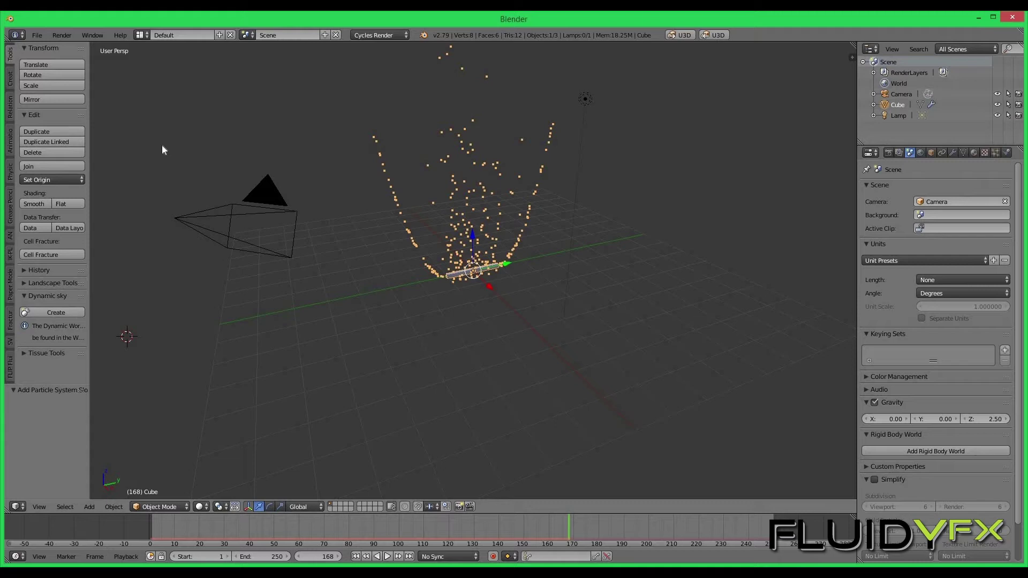
Step: Add a Turbulence force field and move it 9.116 along Y beside the bar
{"action": "key", "text": "shift+a"}
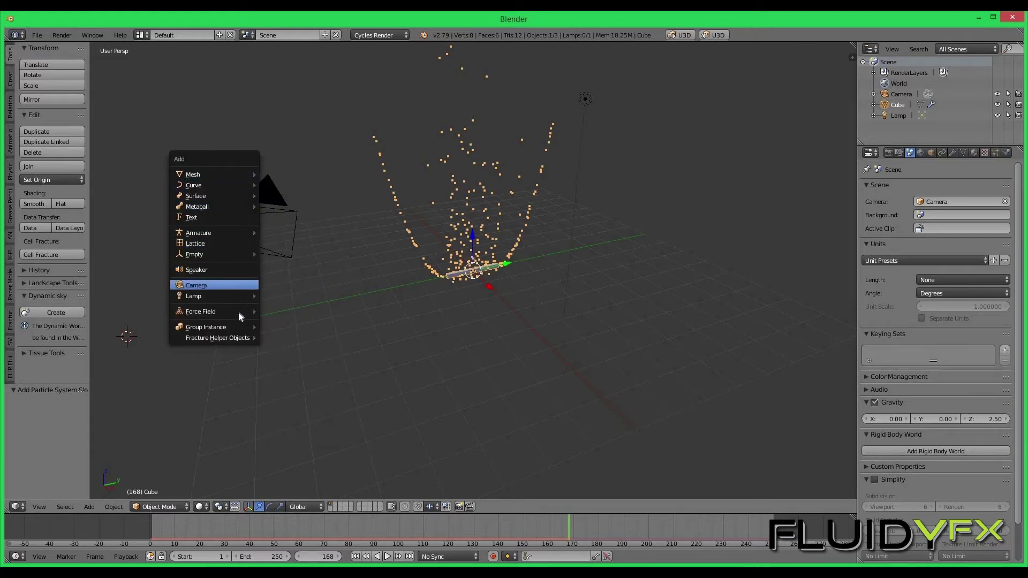
{"action": "mouse_move", "coordinate": [239, 311]}
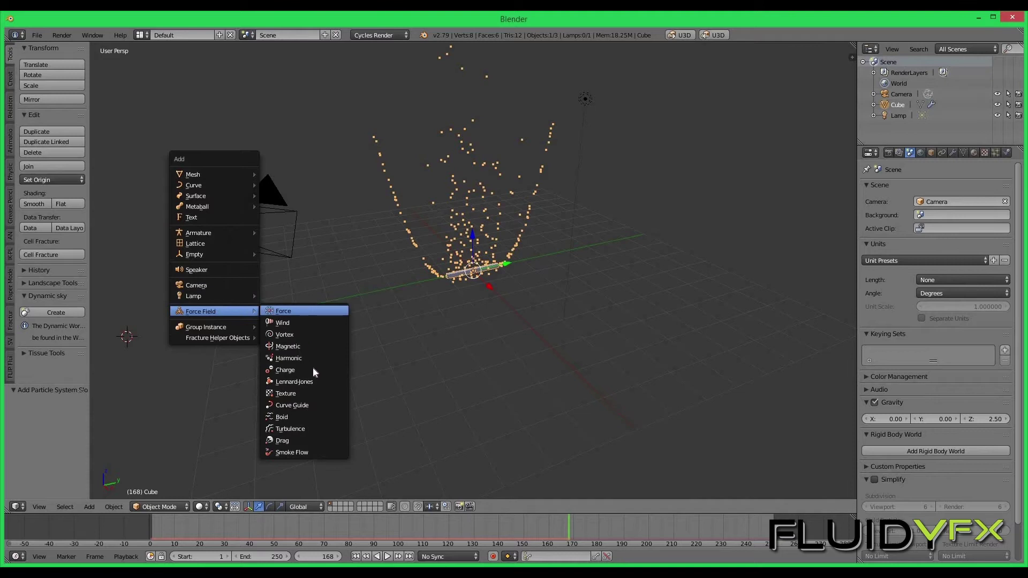
{"action": "left_click", "coordinate": [313, 427]}
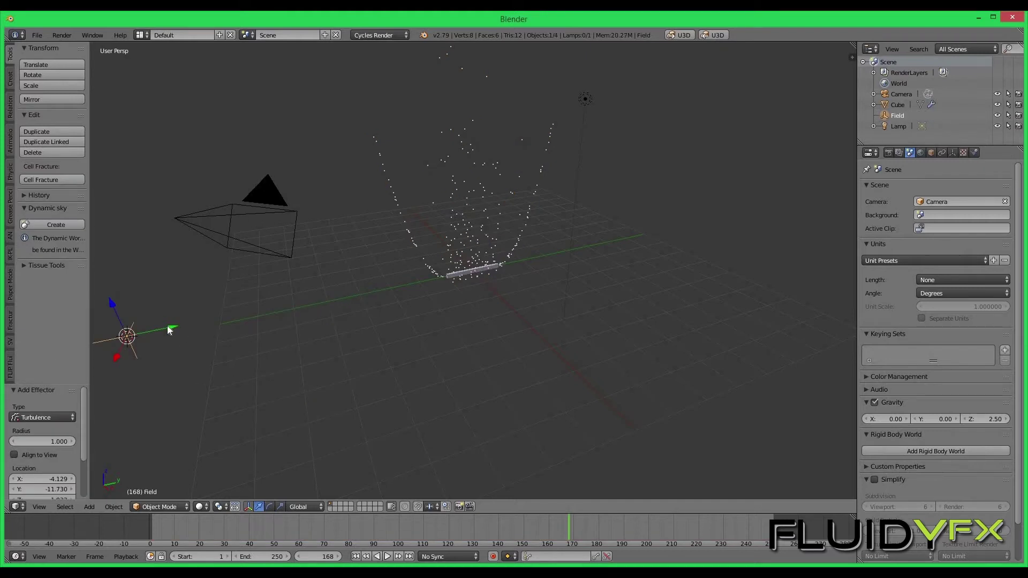
{"action": "key", "text": "g"}
{"action": "key", "text": "y"}
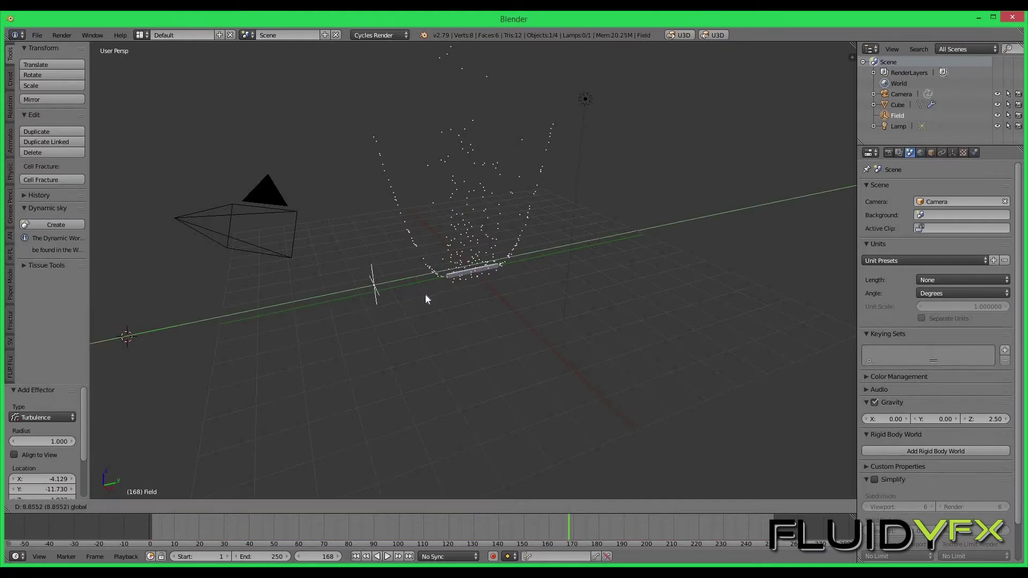
{"action": "left_click", "coordinate": [394, 281]}
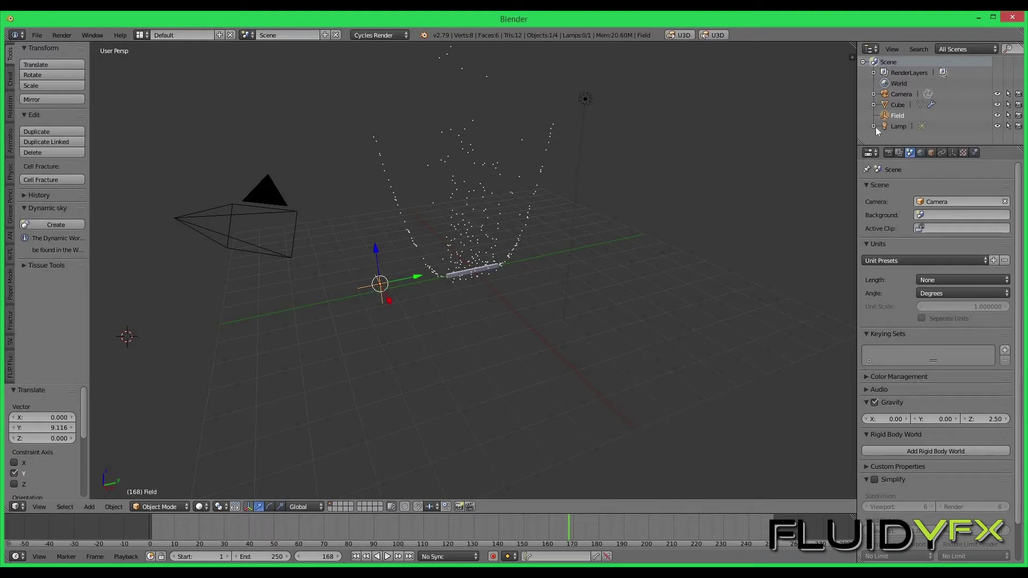
Step: Rename the force field to 'Turbulance' in the Outliner
{"action": "double_click", "coordinate": [899, 116]}
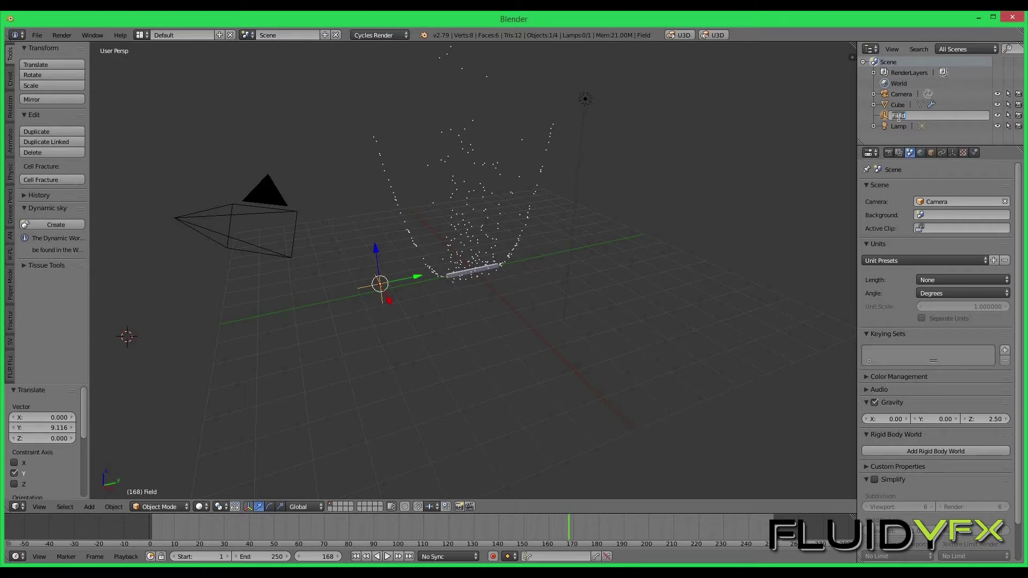
{"action": "type", "text": "tub"}
{"action": "type", "text": "BULANCE"}
{"action": "key", "text": "Return"}
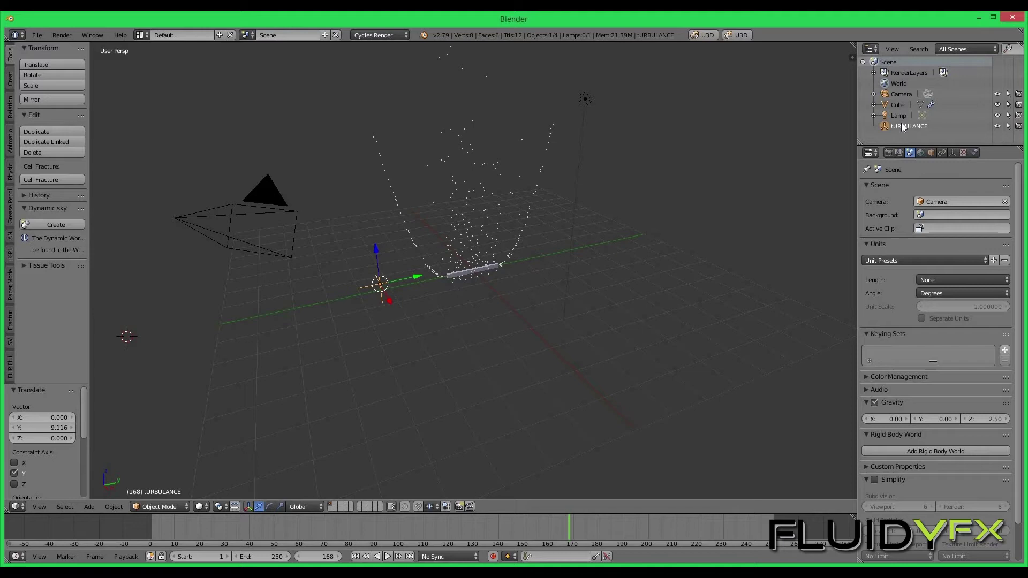
{"action": "double_click", "coordinate": [901, 124]}
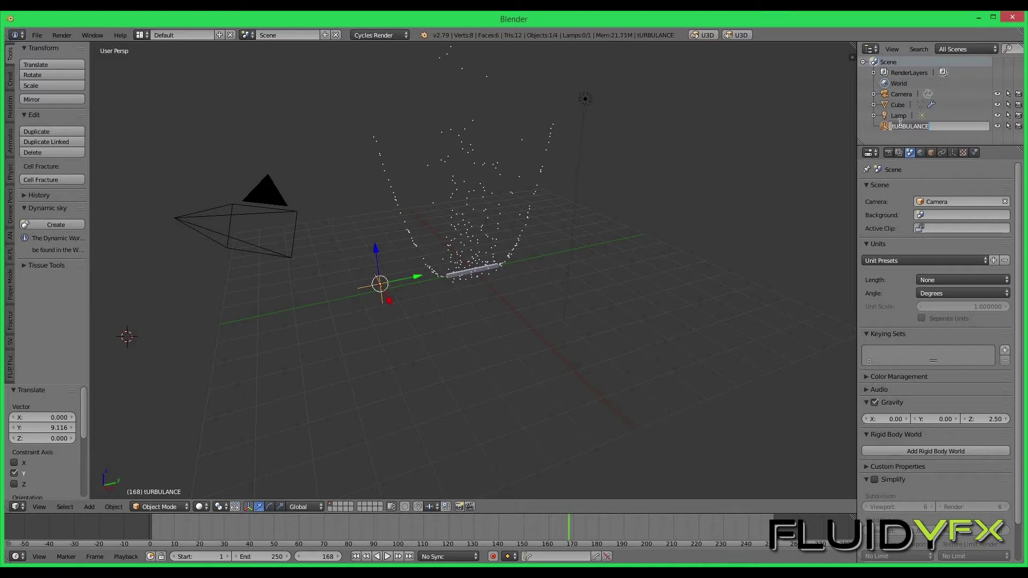
{"action": "type", "text": "Turbulance"}
{"action": "key", "text": "Return"}
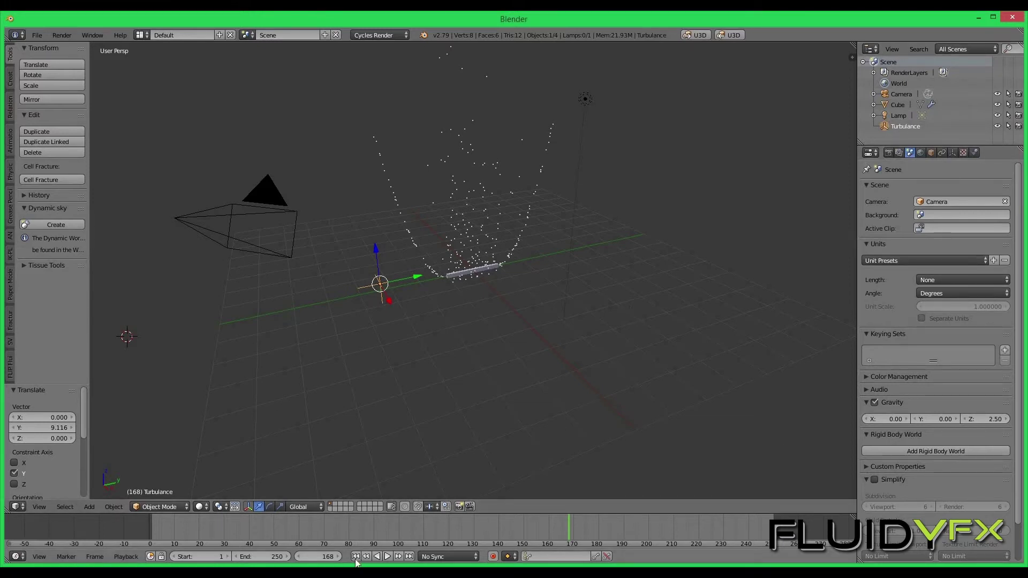
Step: Replay the animation from frame 1 to see the turbulence scatter the particles
{"action": "key", "text": "shift+Left"}
{"action": "left_click", "coordinate": [387, 557]}
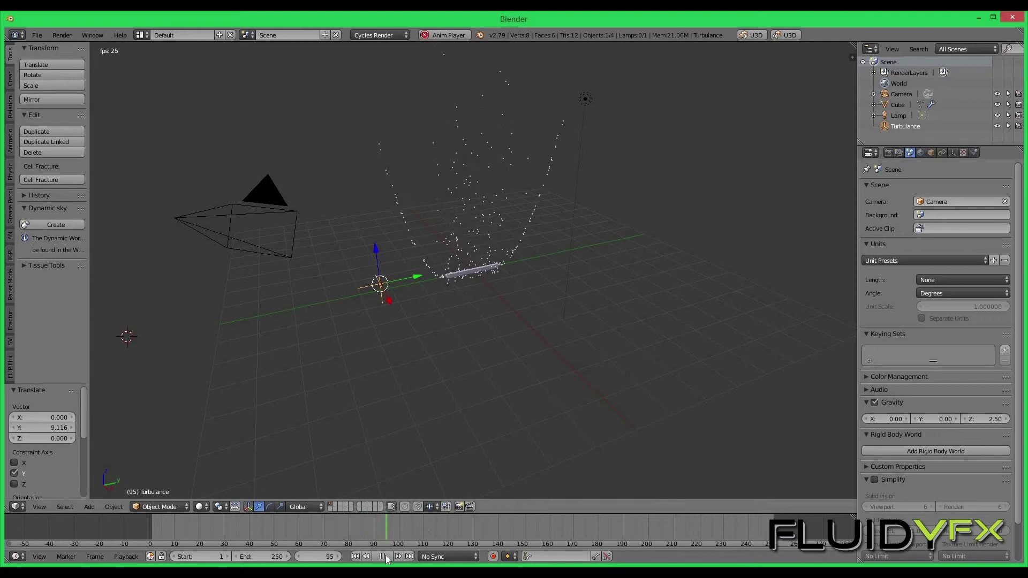
{"action": "left_click", "coordinate": [383, 557]}
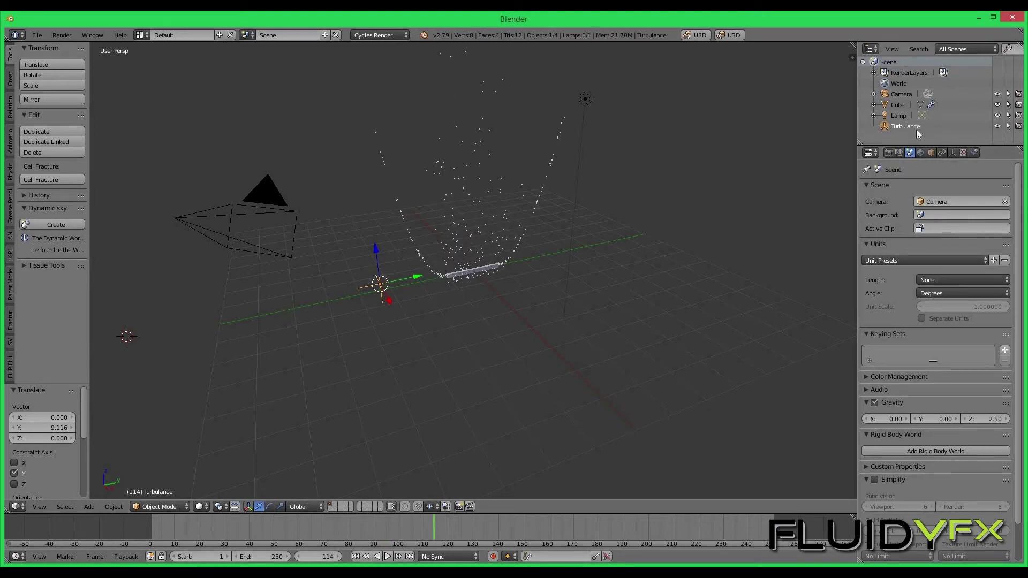
Step: Set the Turbulance field's strength to 15 in its physics settings
{"action": "left_click", "coordinate": [964, 153]}
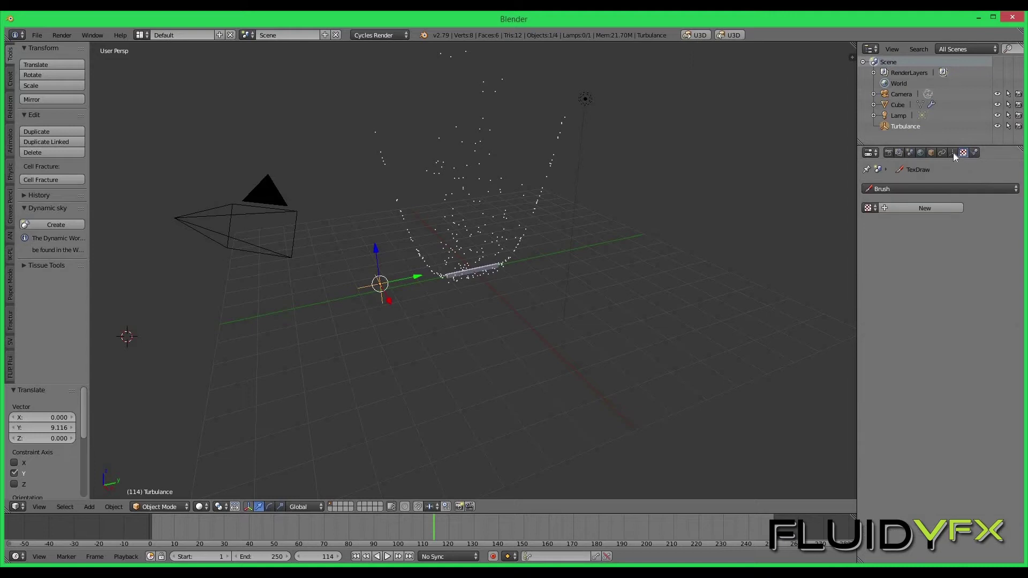
{"action": "left_click", "coordinate": [951, 154]}
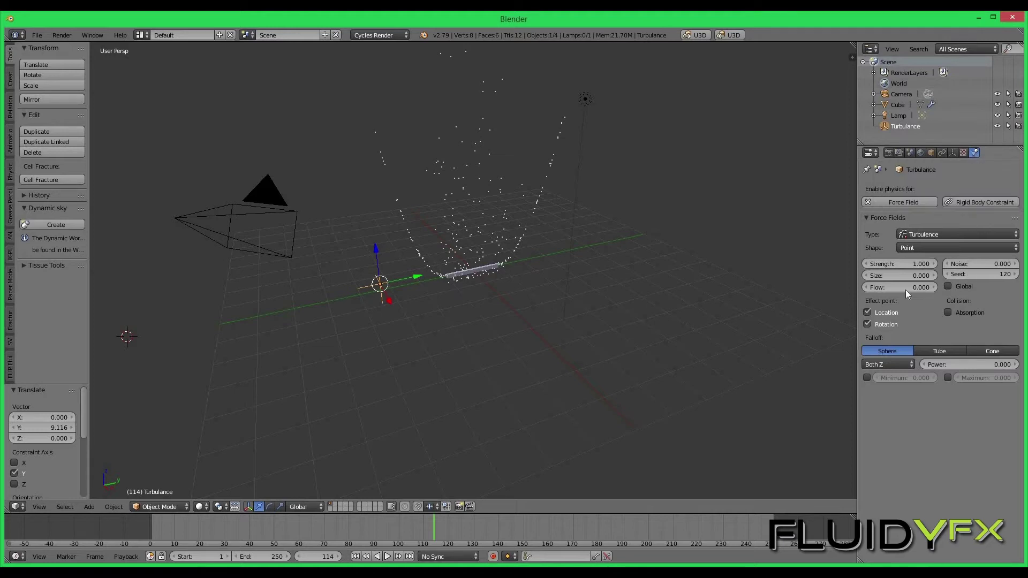
{"action": "left_click", "coordinate": [906, 261]}
{"action": "type", "text": "15"}
{"action": "key", "text": "Return"}
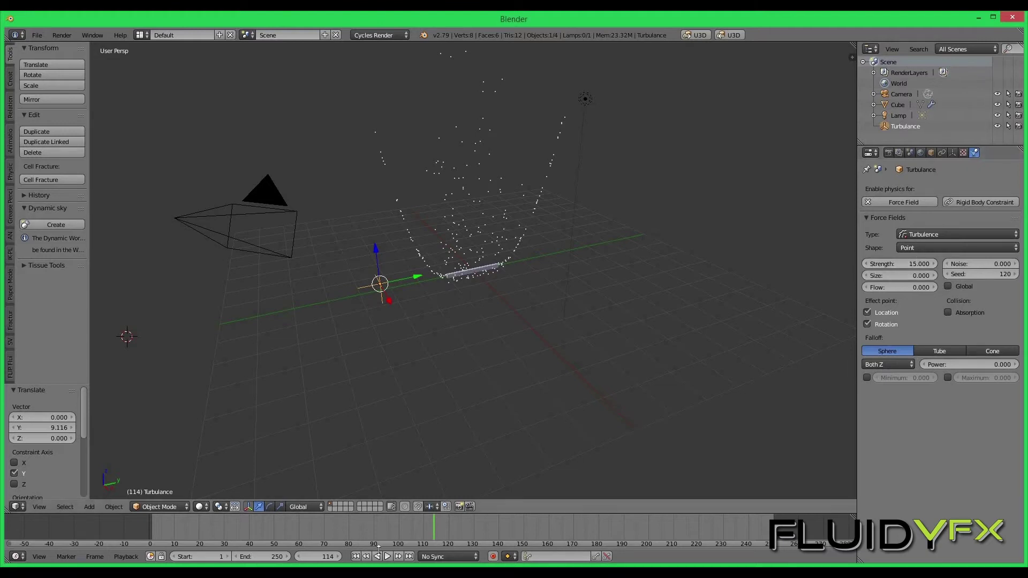
Step: Replay the animation from frame 1, stopping at frame 196 with particles widely scattered
{"action": "left_click", "coordinate": [356, 556]}
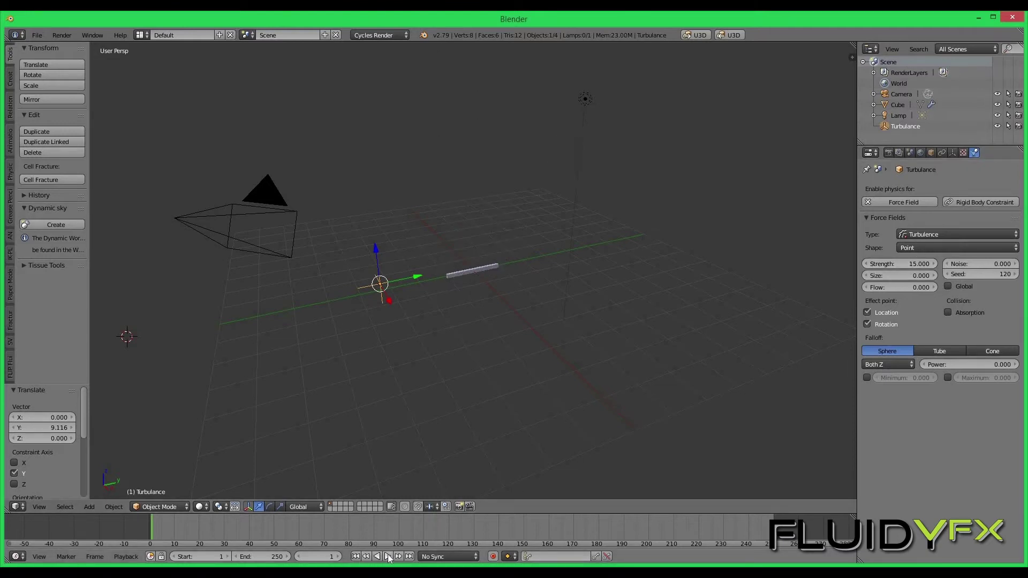
{"action": "left_click", "coordinate": [388, 556]}
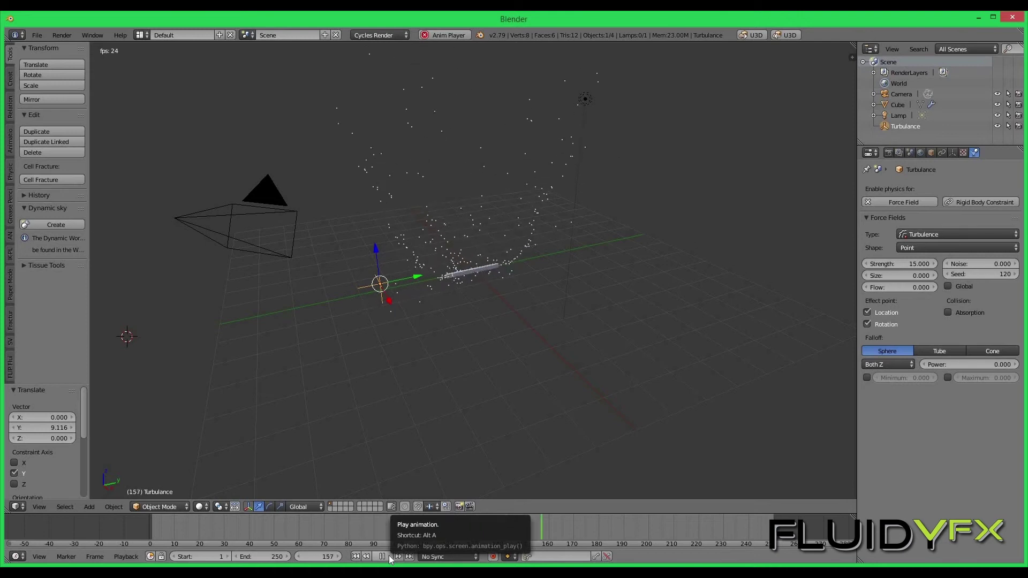
{"action": "left_click", "coordinate": [388, 555]}
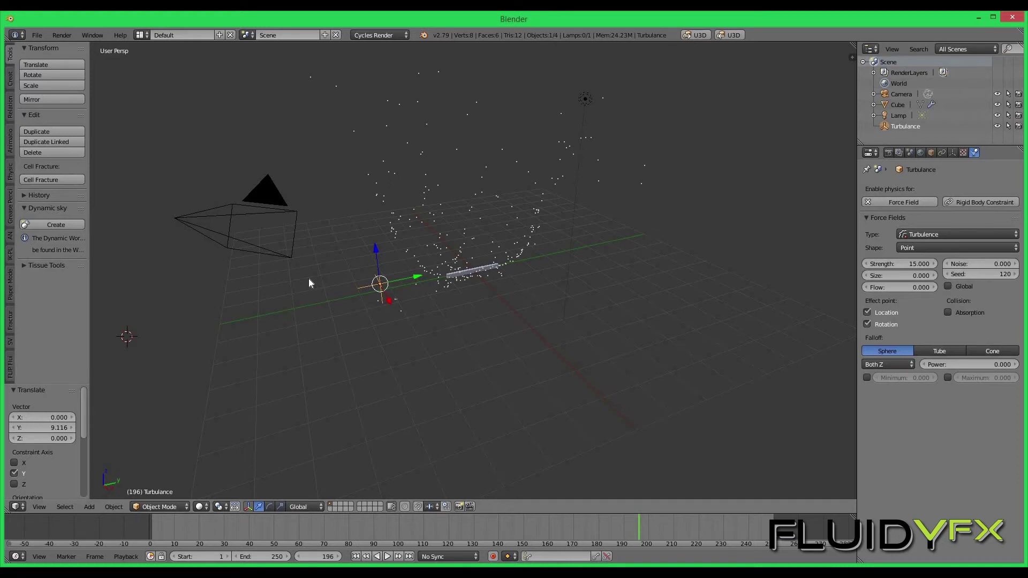
Step: Add a Drag force field and move it along Y to 4.210
{"action": "key", "text": "shift+a"}
{"action": "mouse_move", "coordinate": [310, 279]}
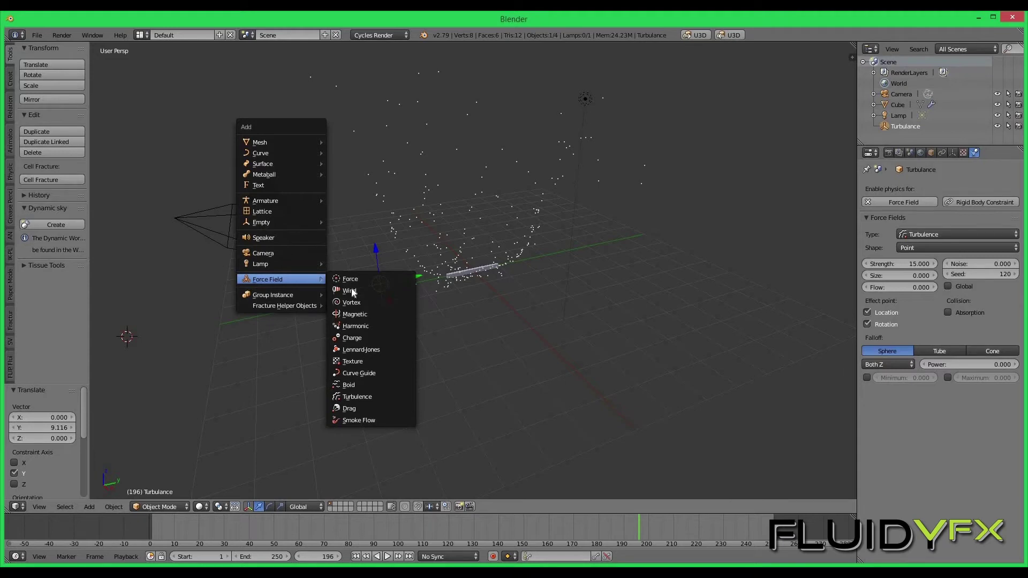
{"action": "left_click", "coordinate": [369, 408]}
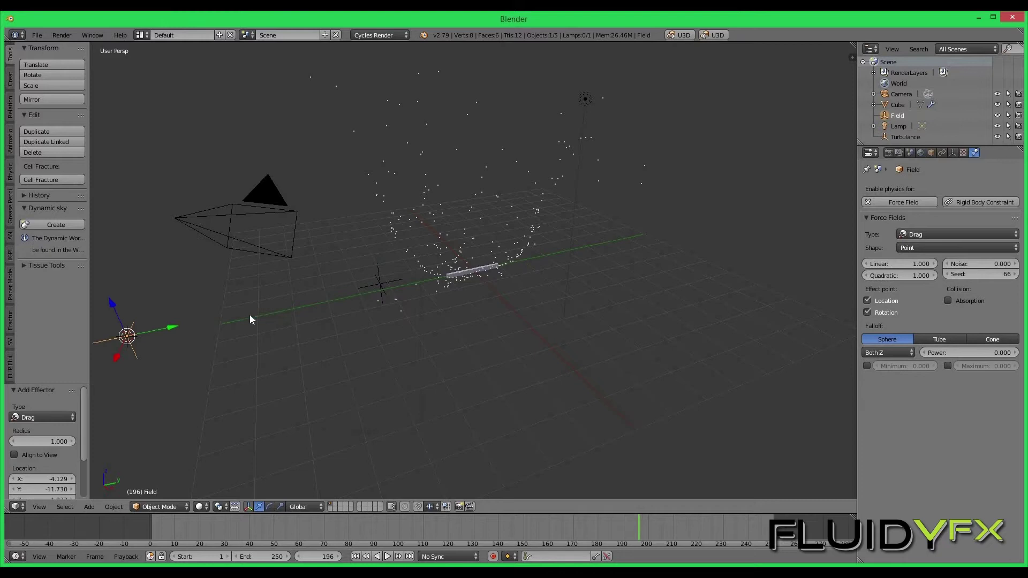
{"action": "key", "text": "g"}
{"action": "key", "text": "y"}
{"action": "left_click", "coordinate": [310, 307]}
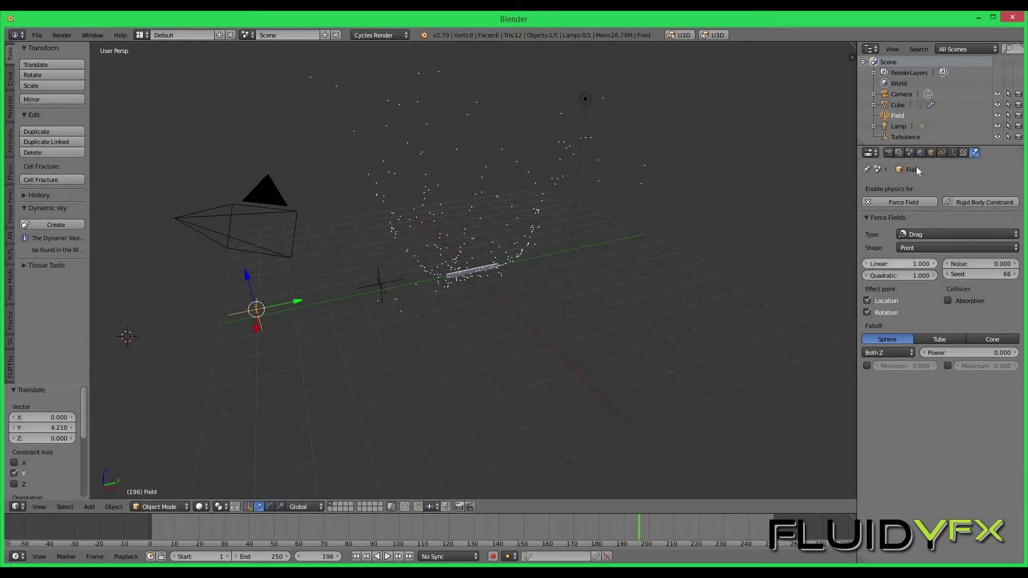
Step: Rename the new force field to 'Drag' in the Outliner
{"action": "double_click", "coordinate": [897, 116]}
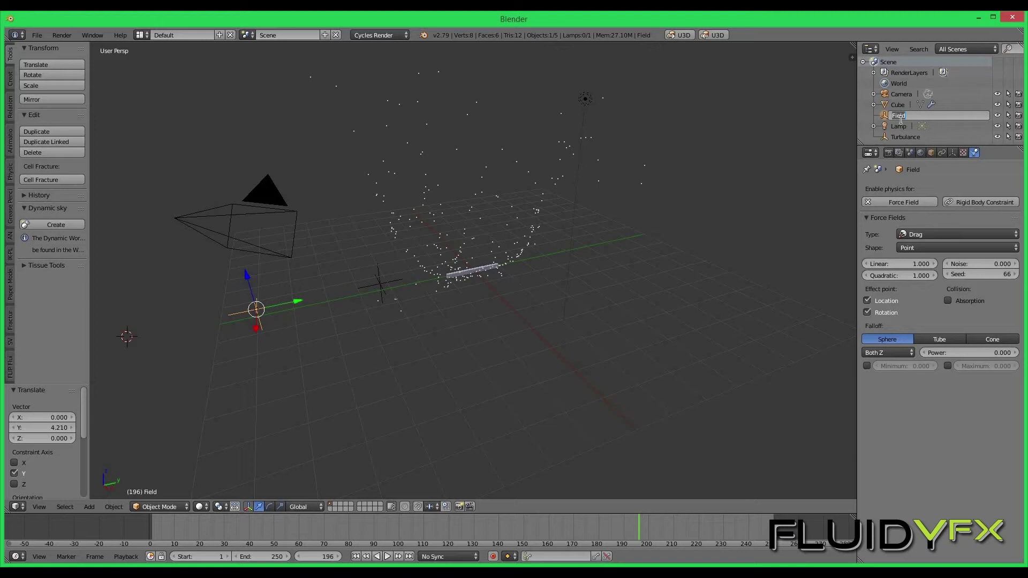
{"action": "type", "text": "Drag"}
{"action": "key", "text": "Return"}
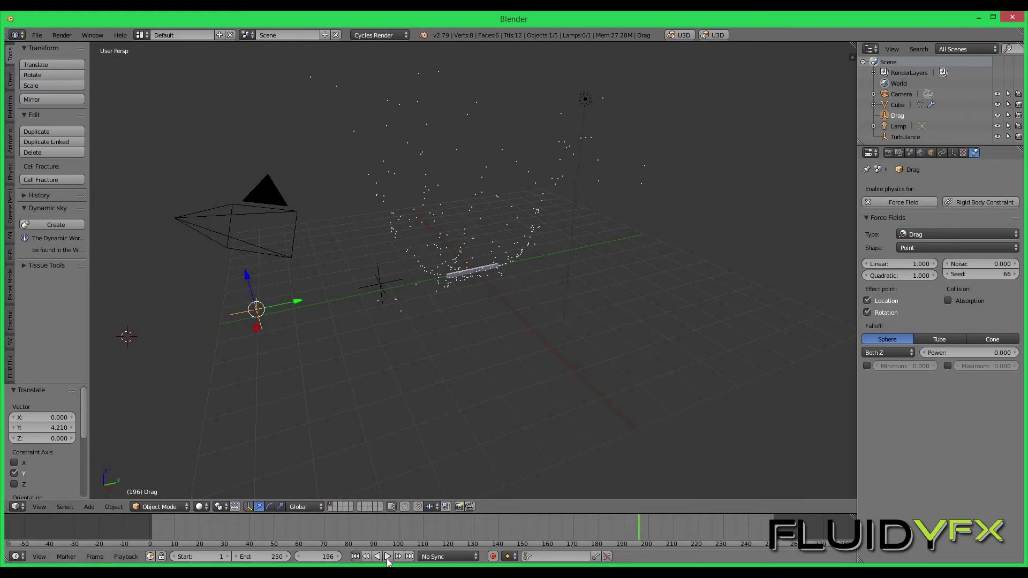
Step: Replay the animation with the Drag field active, reselecting the cube emitter between runs
{"action": "left_click", "coordinate": [355, 556]}
{"action": "left_click", "coordinate": [387, 557]}
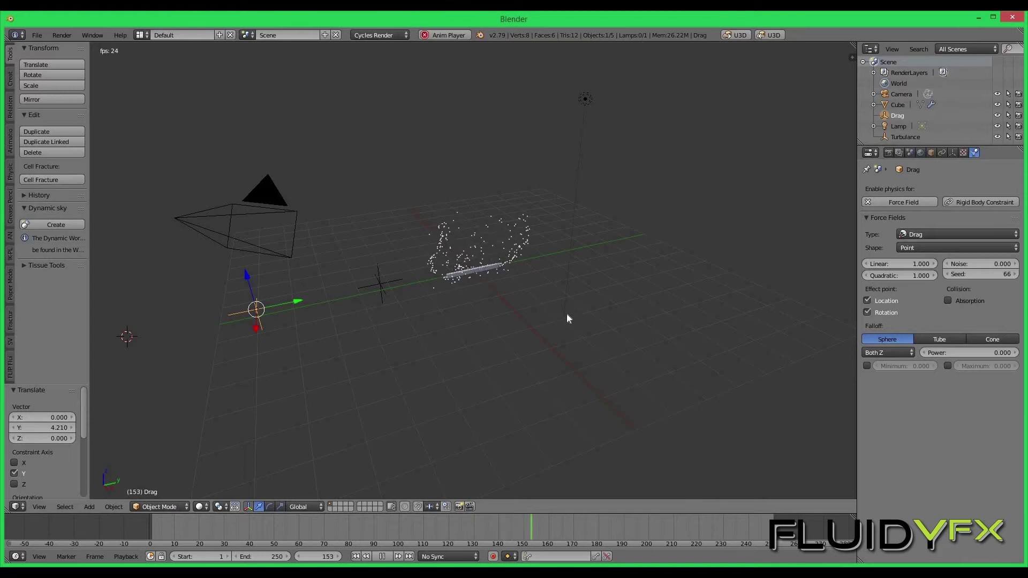
{"action": "left_click", "coordinate": [383, 556]}
{"action": "key", "text": "shift+Left"}
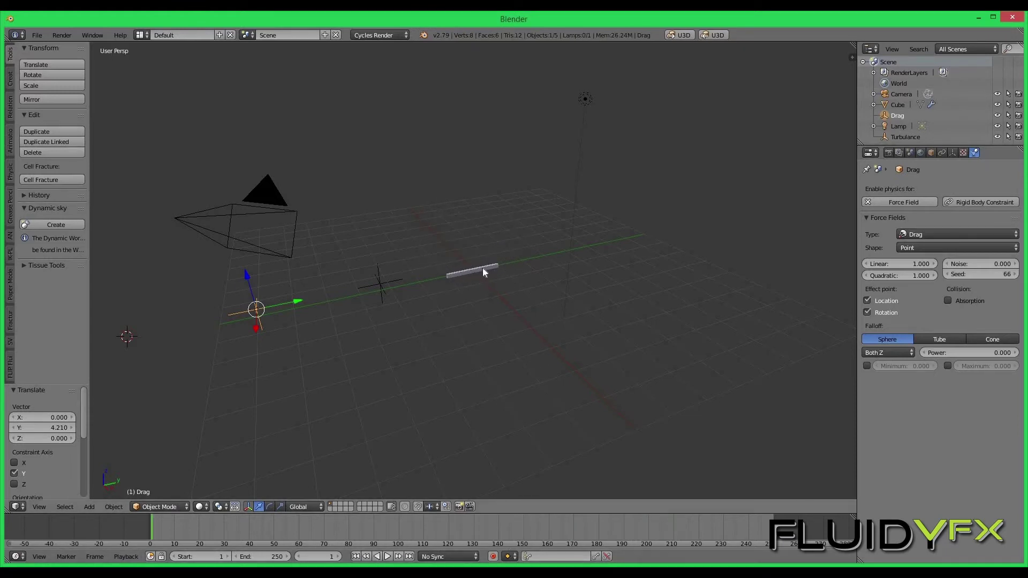
{"action": "left_click", "coordinate": [481, 267]}
{"action": "right_click", "coordinate": [481, 268]}
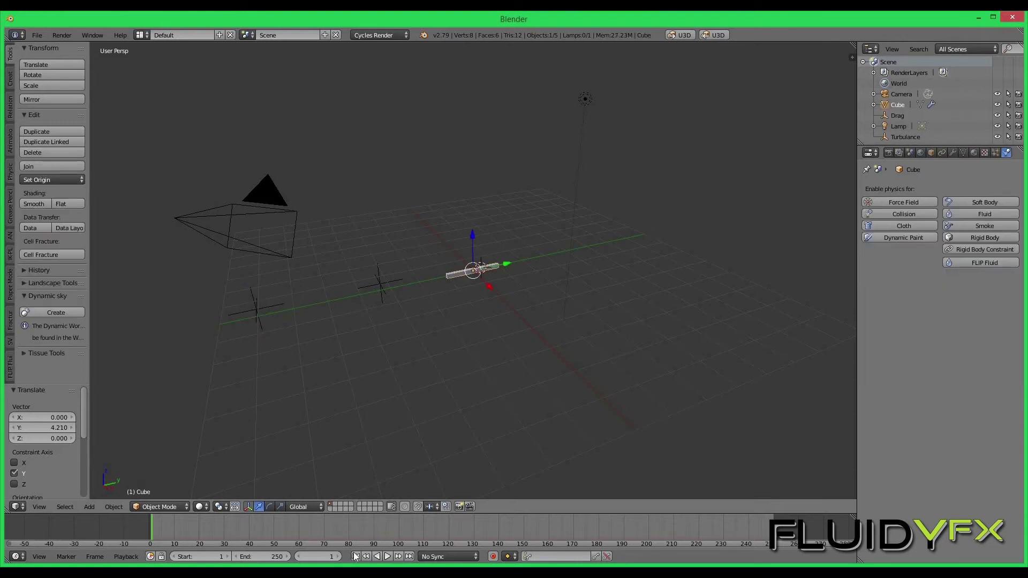
{"action": "left_click", "coordinate": [387, 557]}
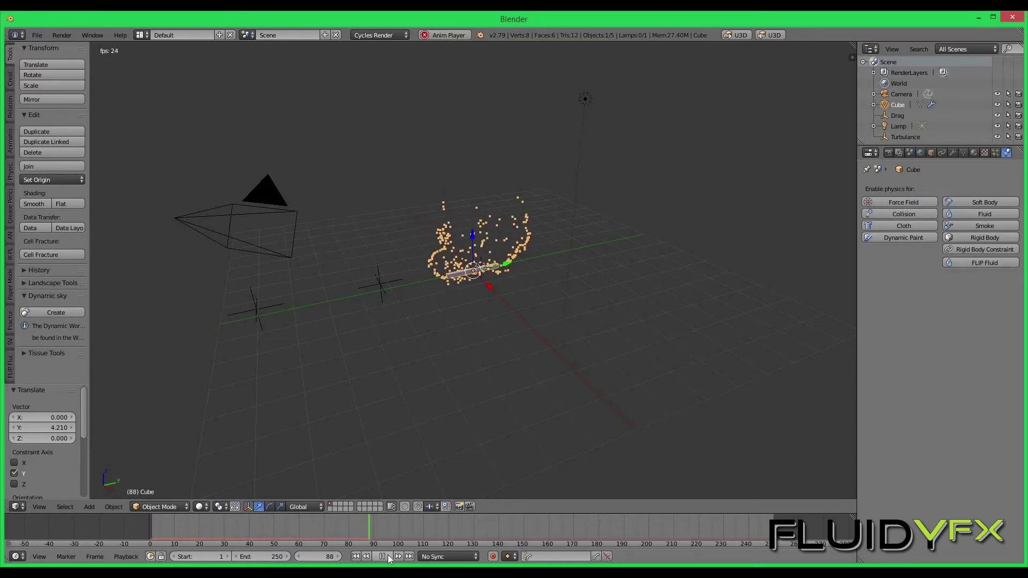
{"action": "left_click", "coordinate": [389, 555]}
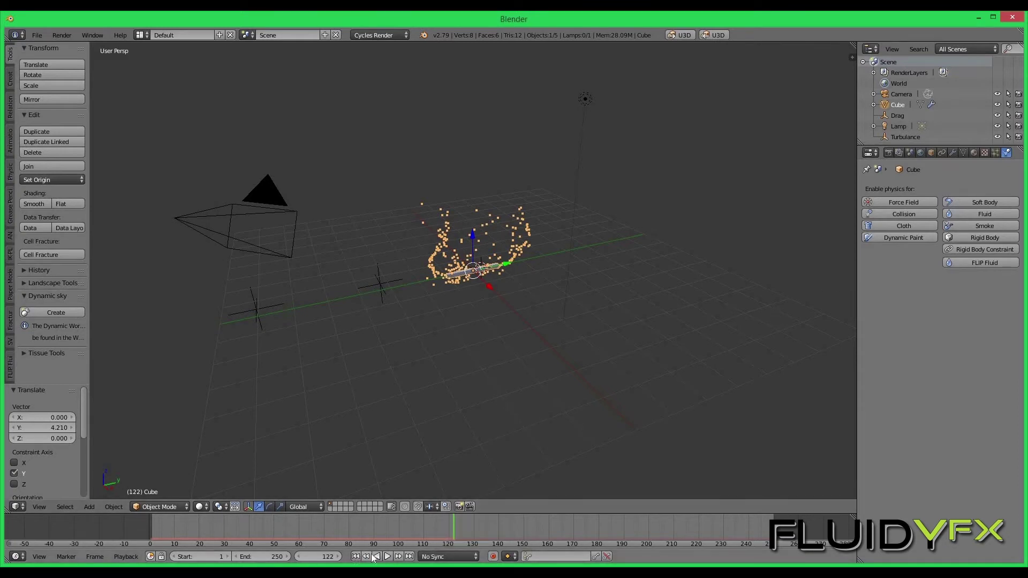
{"action": "left_click", "coordinate": [354, 557]}
{"action": "key", "text": "alt+a"}
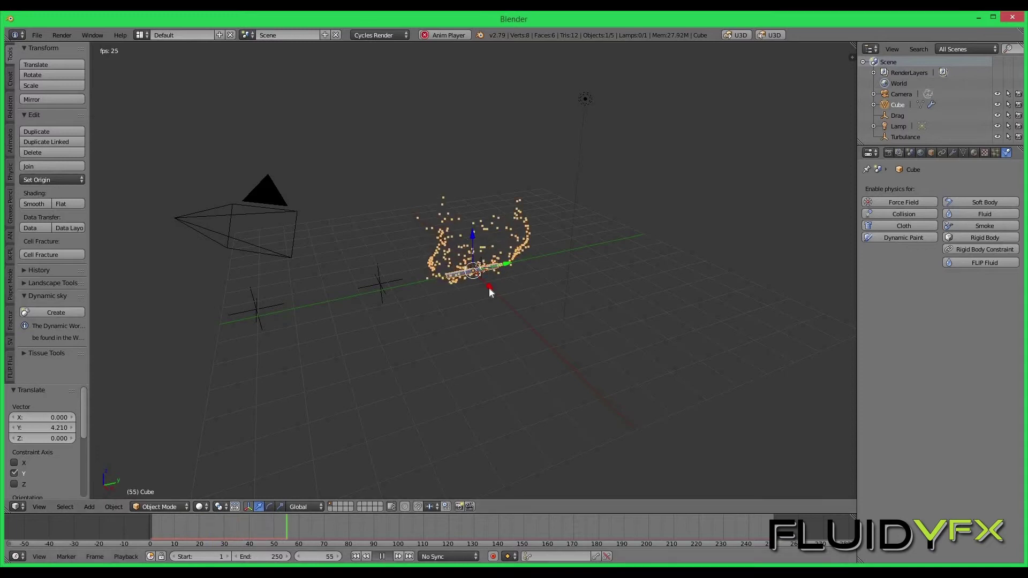
Step: Set the cube's particle Lifetime to 250 with a lifetime Random of 1.000
{"action": "key", "text": "alt+a"}
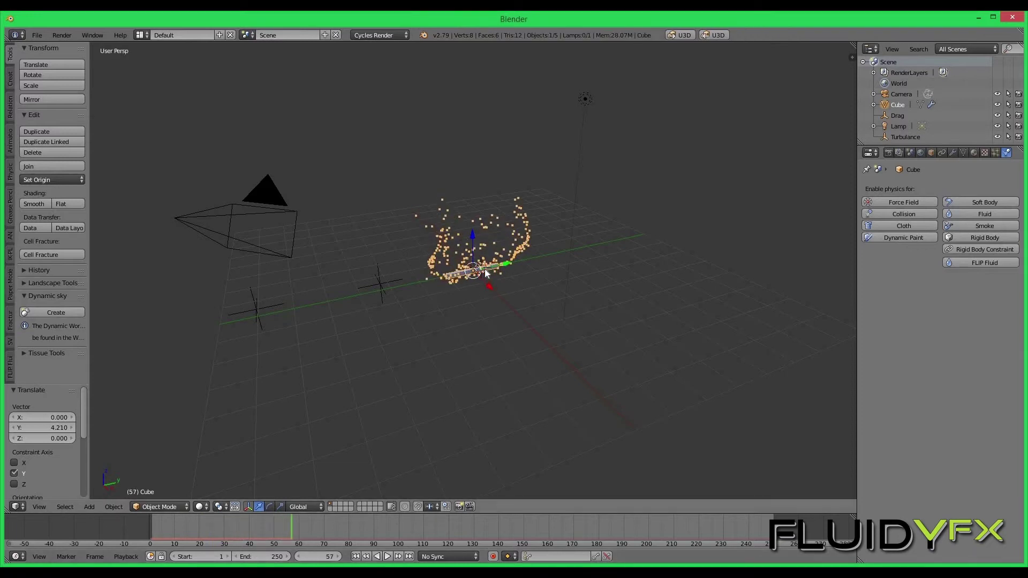
{"action": "left_click", "coordinate": [992, 152]}
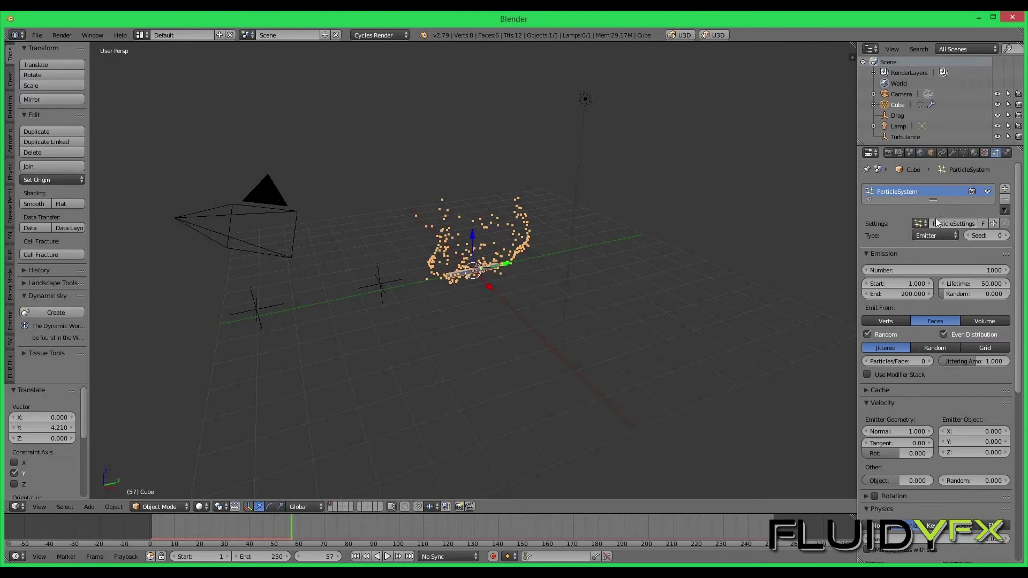
{"action": "left_click", "coordinate": [975, 284]}
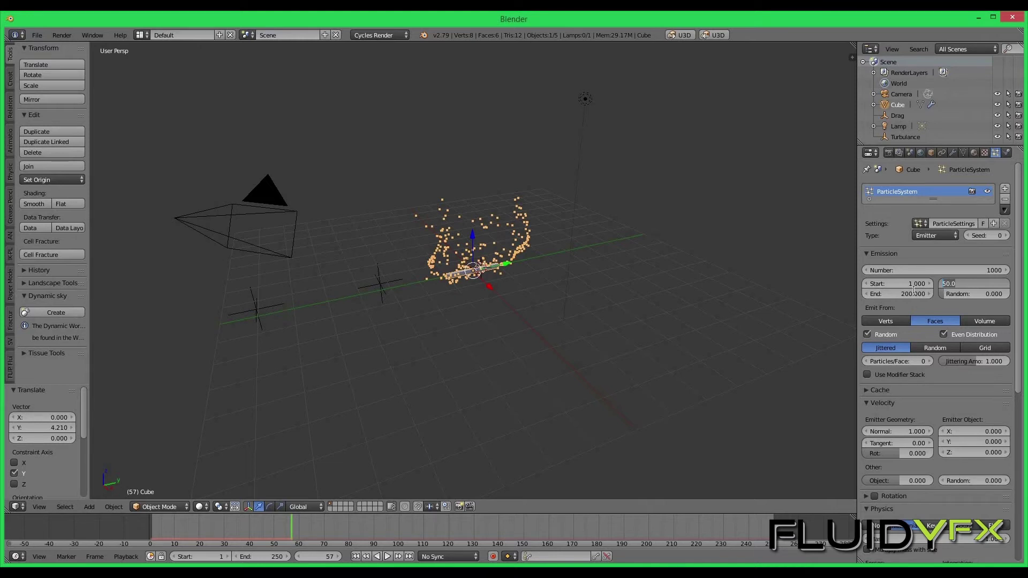
{"action": "type", "text": "2"}
{"action": "key", "text": "Return"}
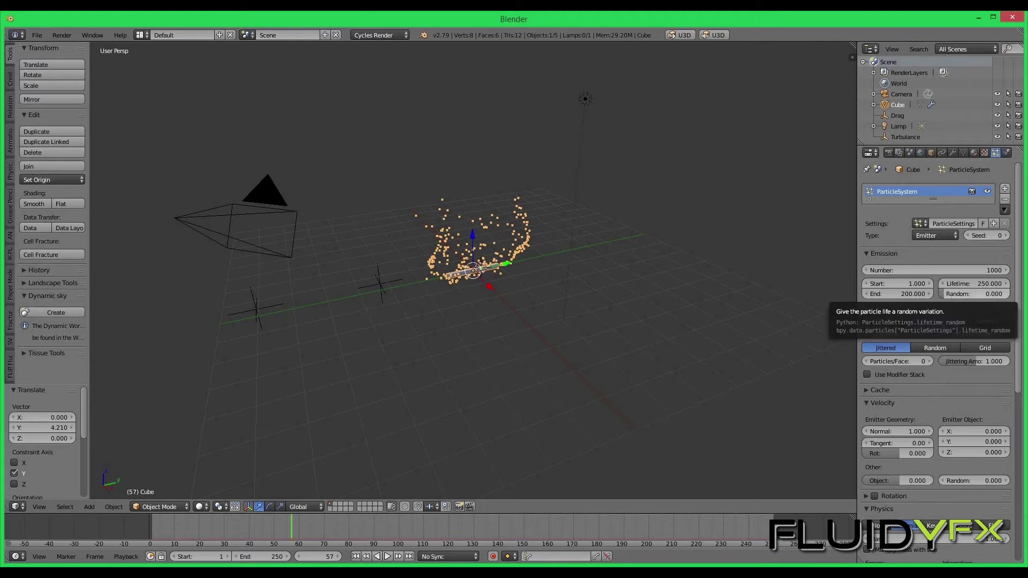
{"action": "left_click_drag", "start_coordinate": [949, 293], "coordinate": [1010, 293]}
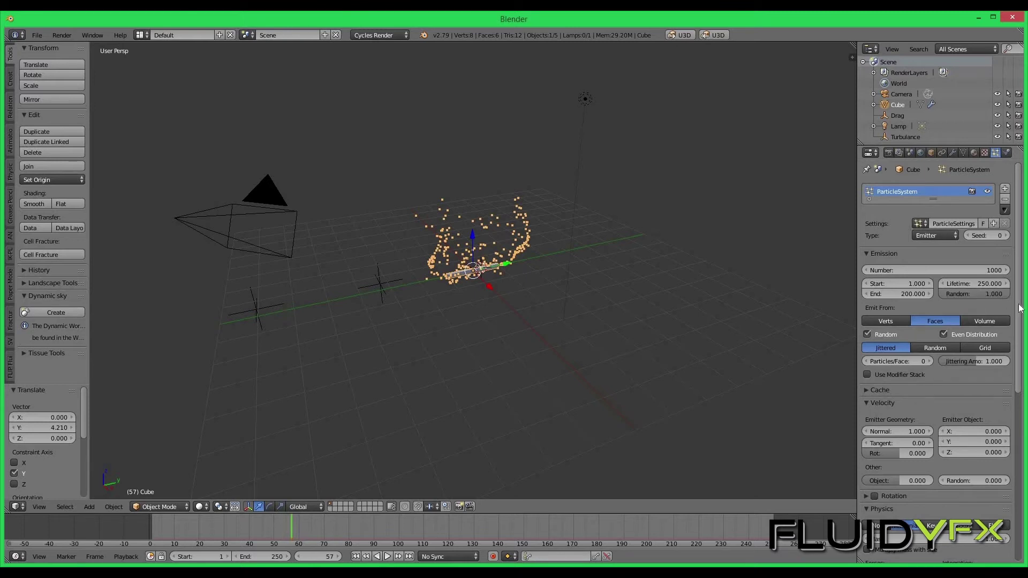
Step: Review the particle settings, briefly trying Verts emission before keeping Faces
{"action": "scroll", "coordinate": [1022, 316], "scroll_direction": "down", "scroll_amount": 1}
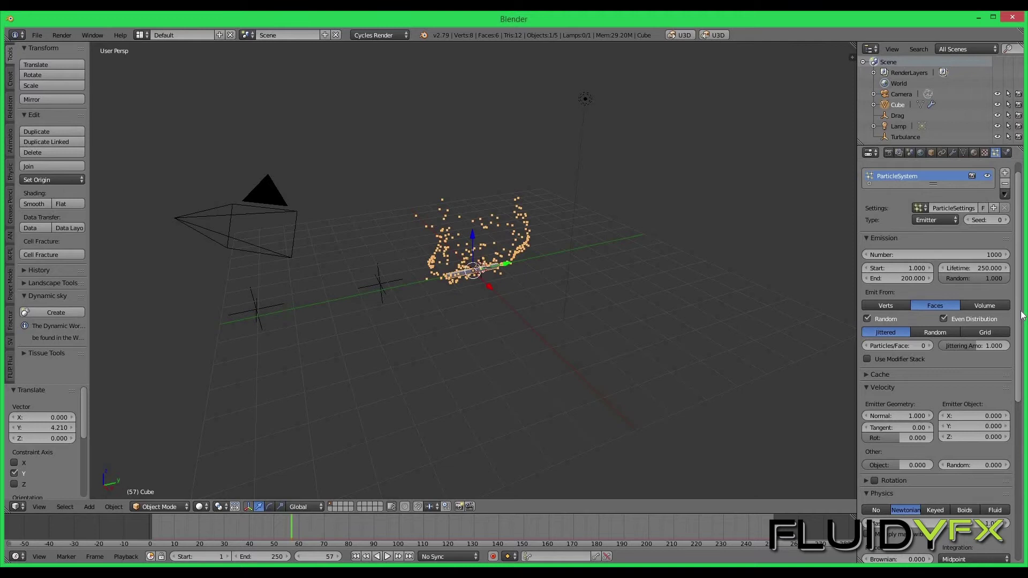
{"action": "scroll", "coordinate": [1018, 320], "scroll_direction": "down", "scroll_amount": 1}
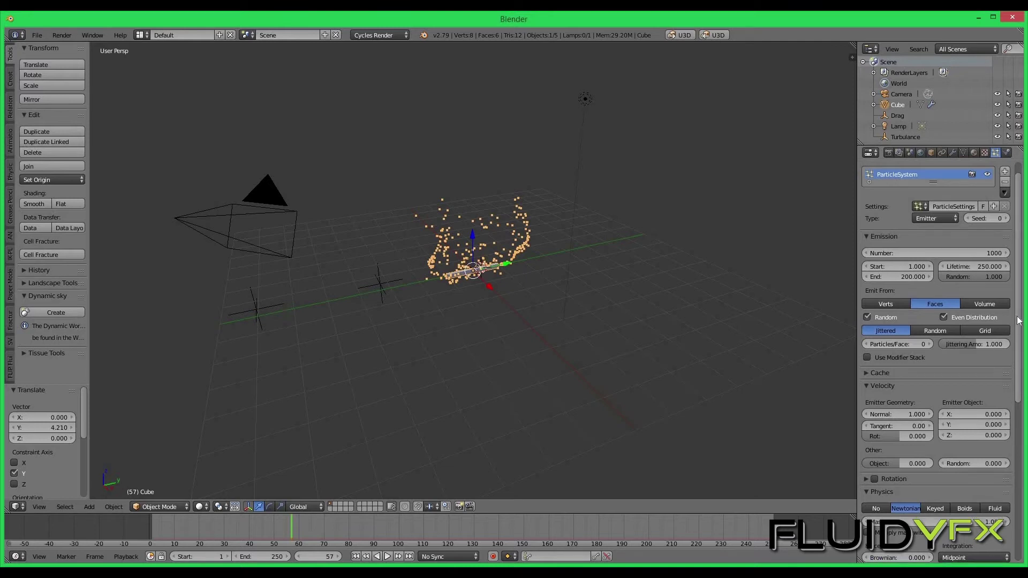
{"action": "scroll", "coordinate": [1018, 320], "scroll_direction": "down", "scroll_amount": 1}
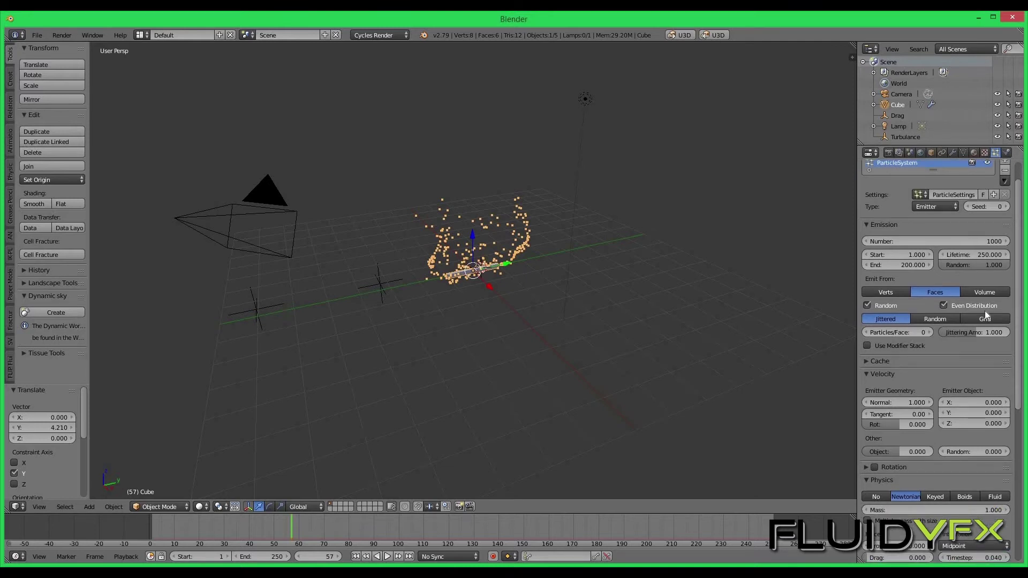
{"action": "left_click", "coordinate": [894, 288]}
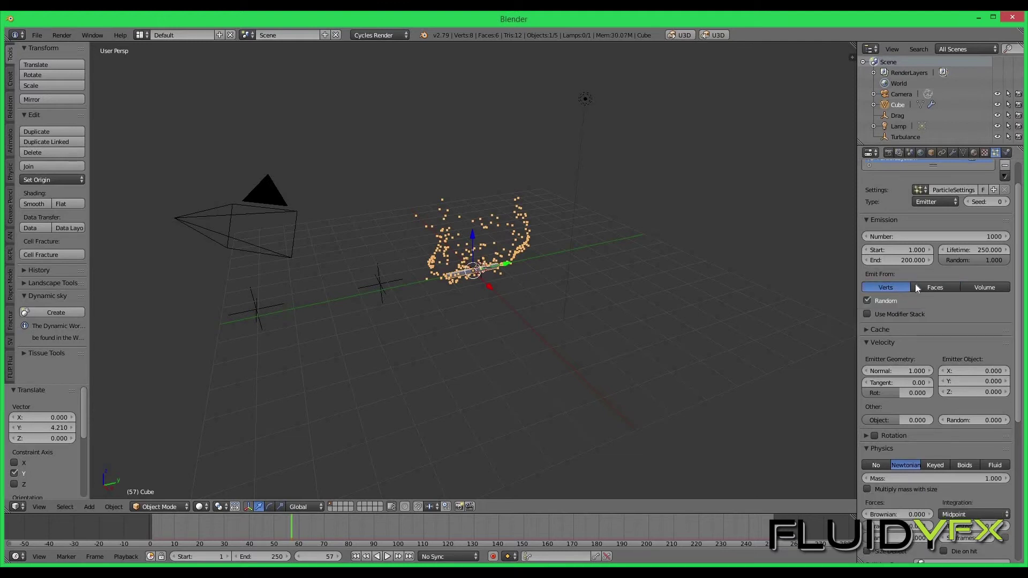
{"action": "left_click", "coordinate": [937, 288]}
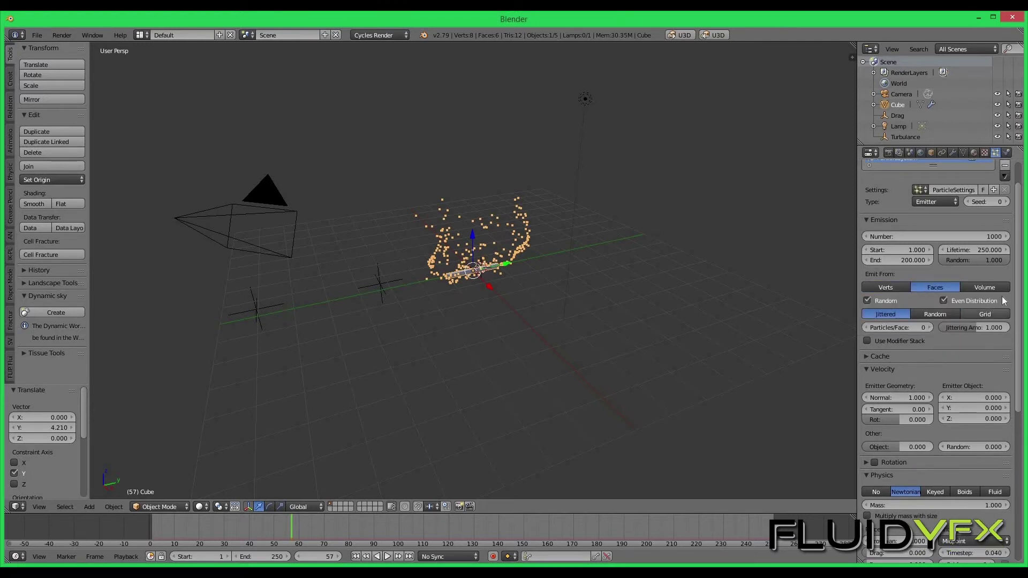
{"action": "scroll", "coordinate": [1022, 348], "scroll_direction": "down", "scroll_amount": 3}
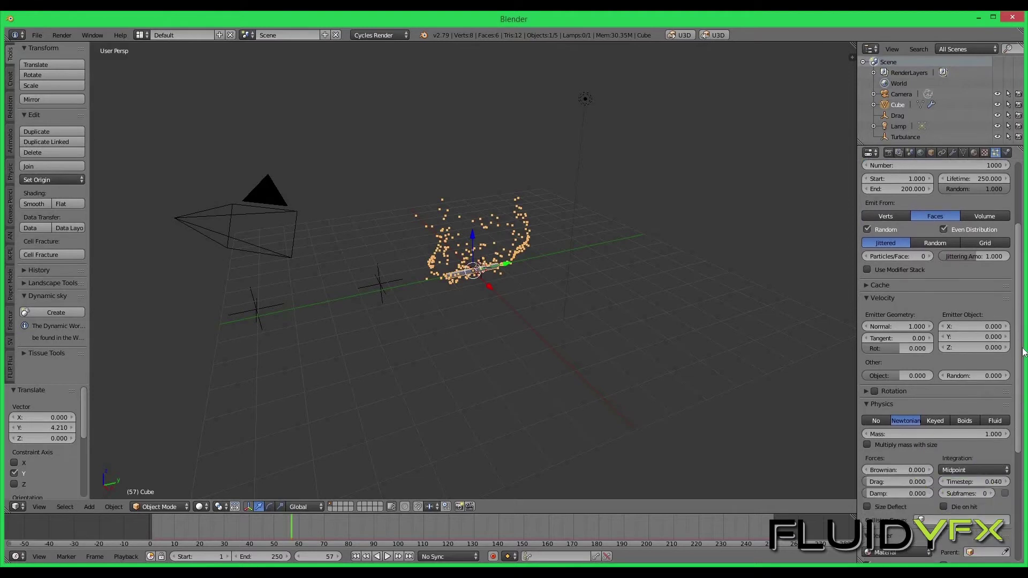
{"action": "scroll", "coordinate": [1022, 351], "scroll_direction": "down", "scroll_amount": 5}
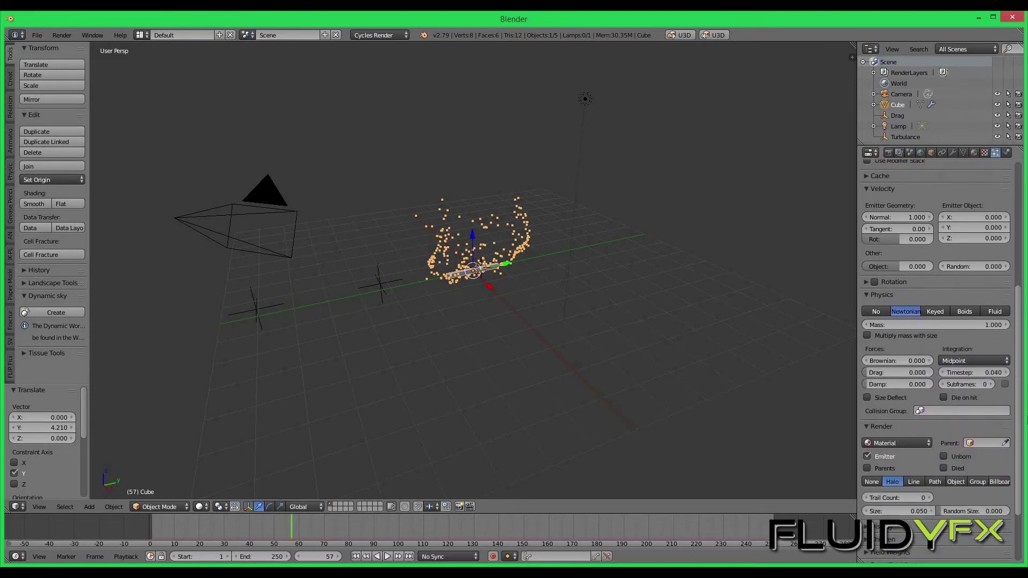
{"action": "scroll", "coordinate": [1019, 375], "scroll_direction": "down", "scroll_amount": 2}
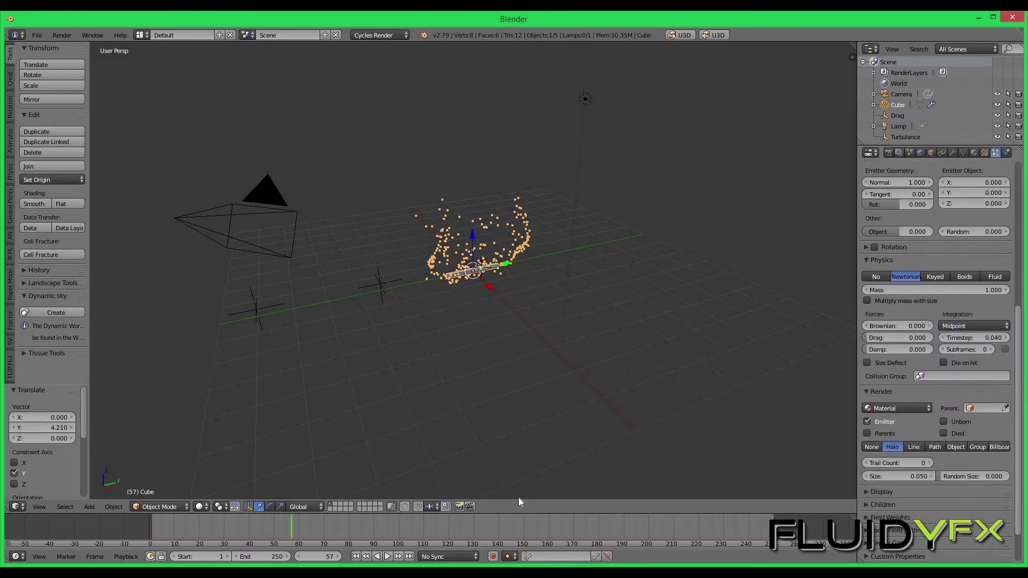
Step: Replay the particle animation from frame 1
{"action": "key", "text": "shift+Left"}
{"action": "left_click", "coordinate": [391, 556]}
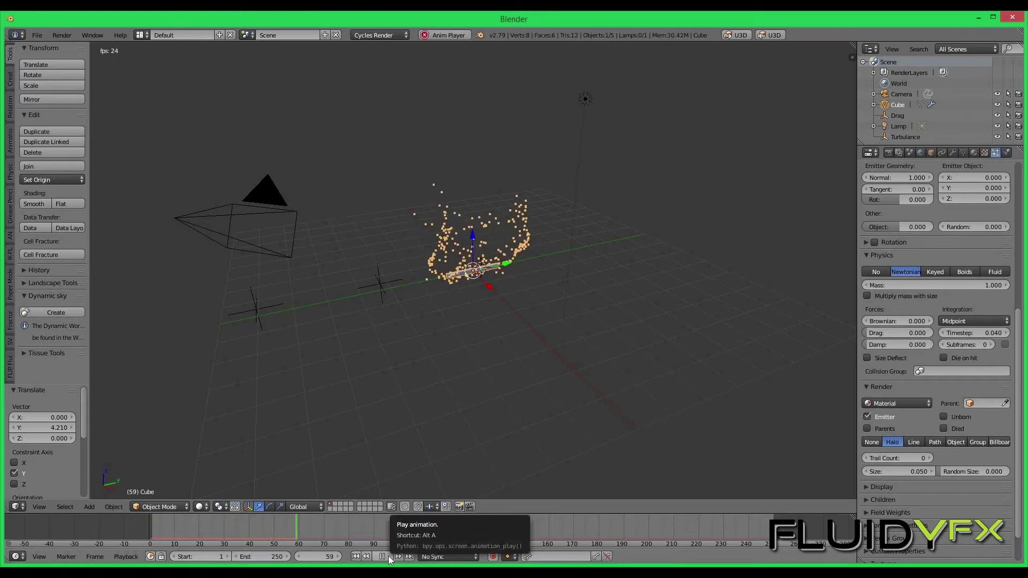
{"action": "left_click", "coordinate": [388, 556]}
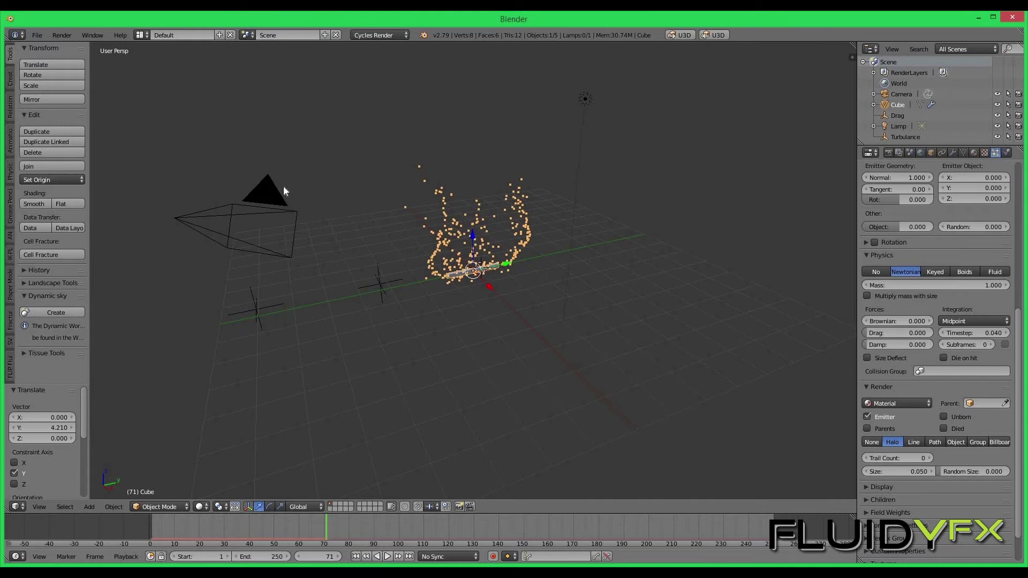
Step: Add an icosphere at Y -9.763 and shrink it to 0.067
{"action": "left_click", "coordinate": [12, 86]}
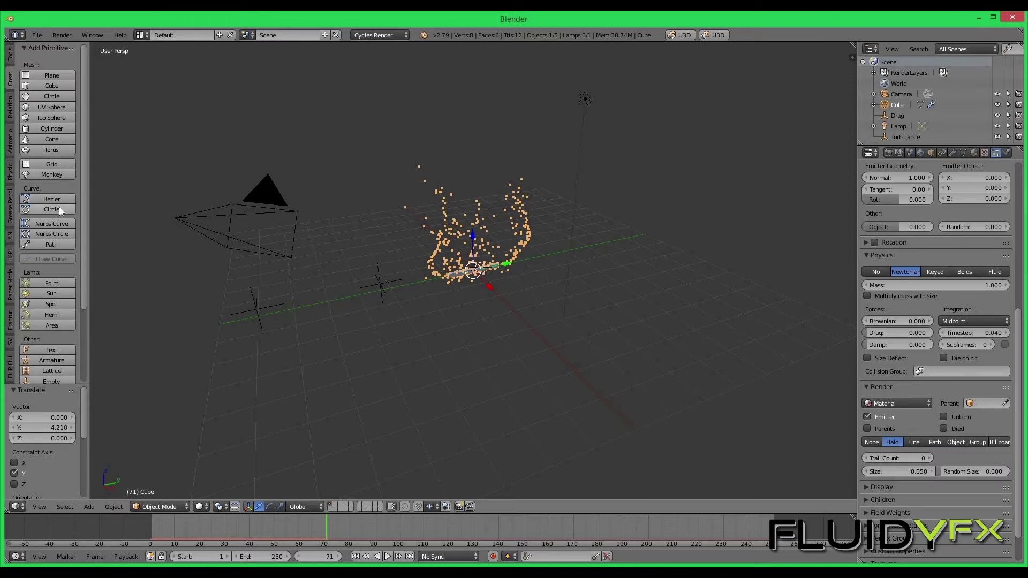
{"action": "left_click", "coordinate": [50, 118]}
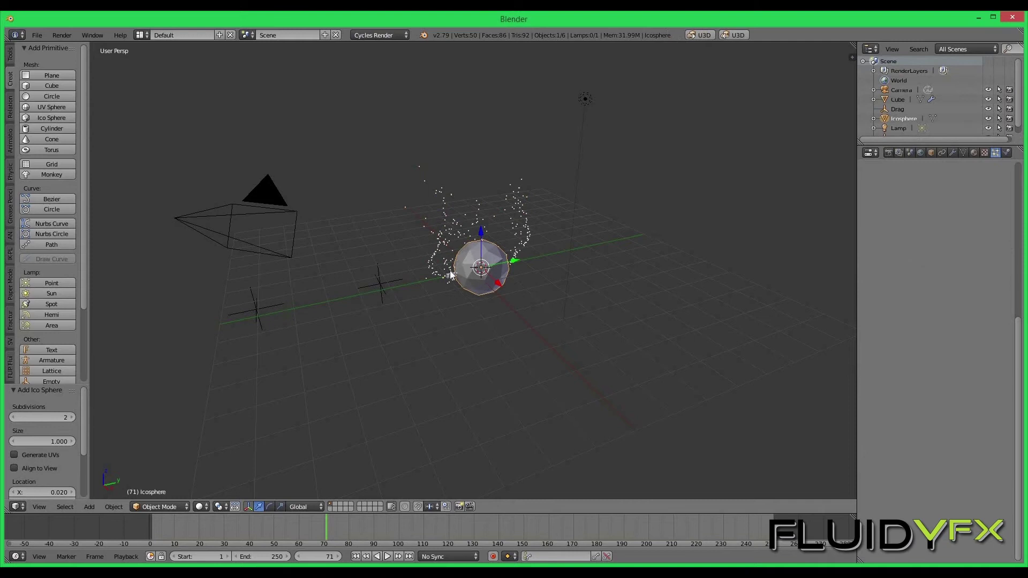
{"action": "left_click_drag", "start_coordinate": [512, 263], "coordinate": [187, 318]}
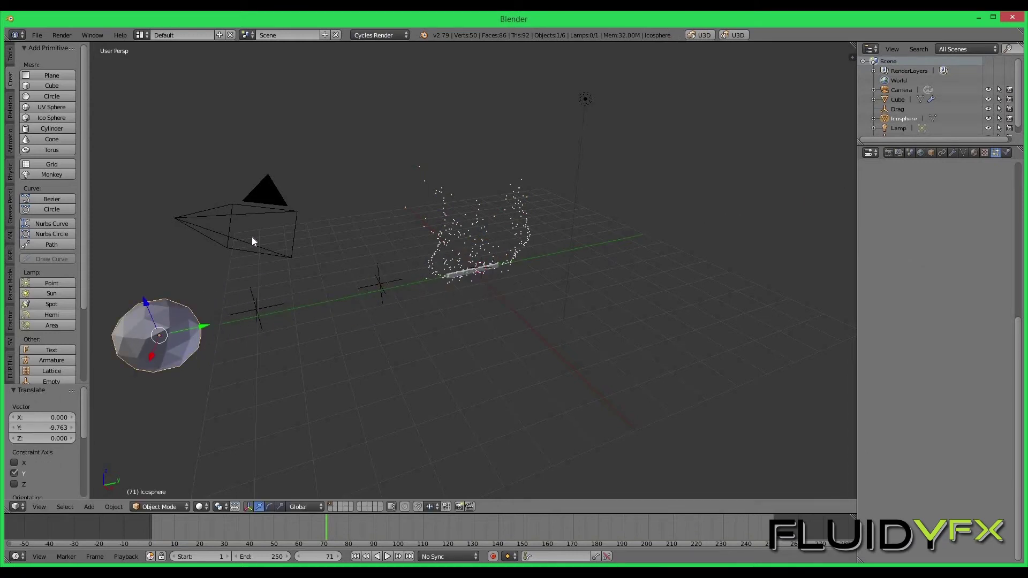
{"action": "key", "text": "s"}
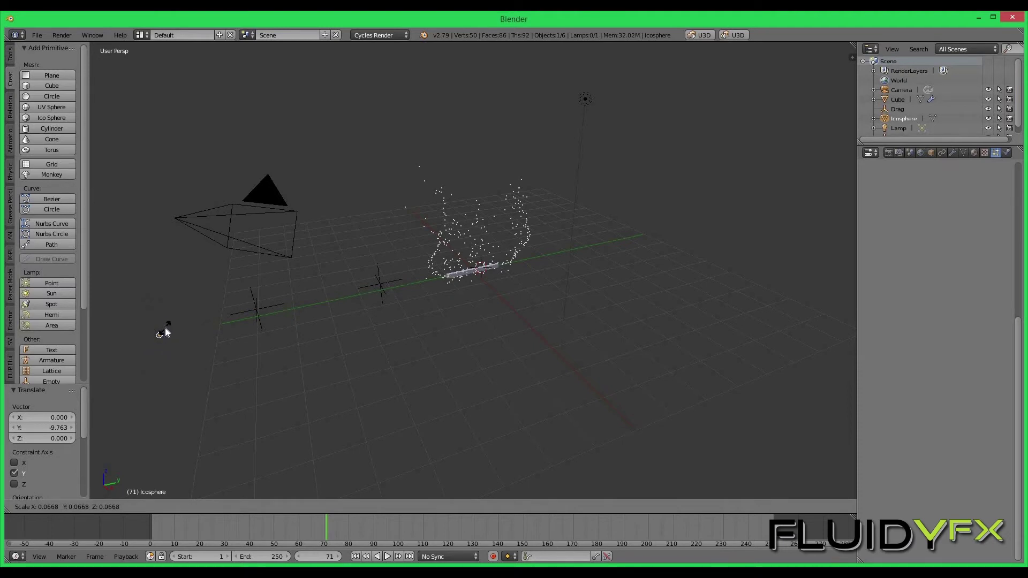
{"action": "left_click", "coordinate": [166, 329]}
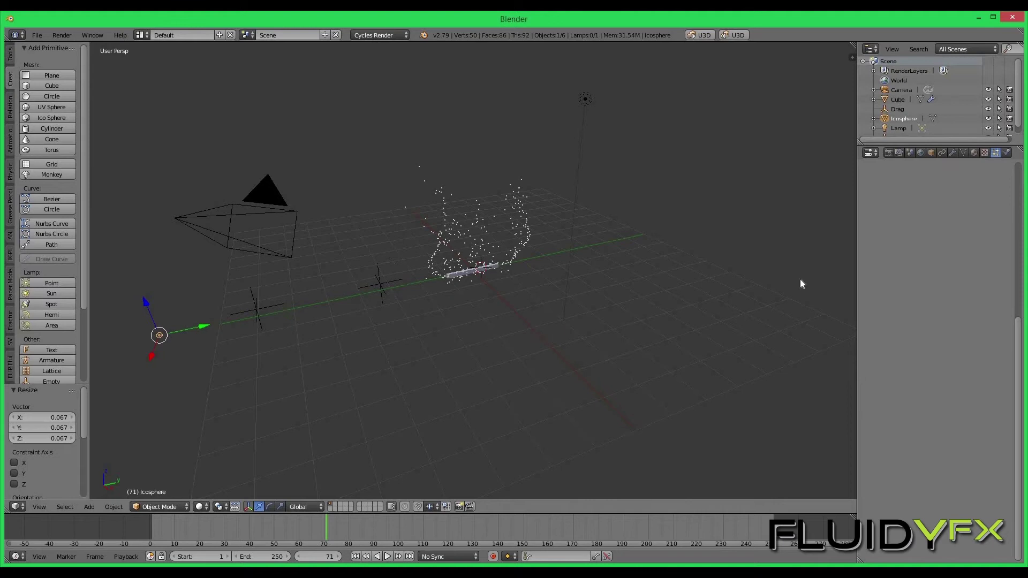
{"action": "left_click", "coordinate": [1016, 180]}
{"action": "scroll", "coordinate": [1016, 179], "scroll_direction": "up", "scroll_amount": 1}
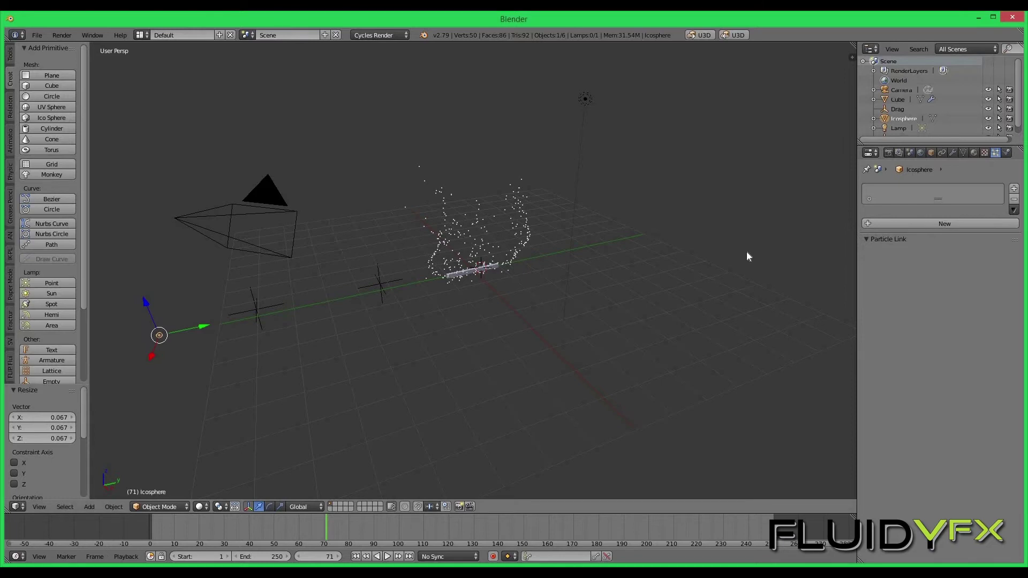
Step: Create Material.001 on the Icosphere with an orange Emission surface
{"action": "left_click", "coordinate": [973, 153]}
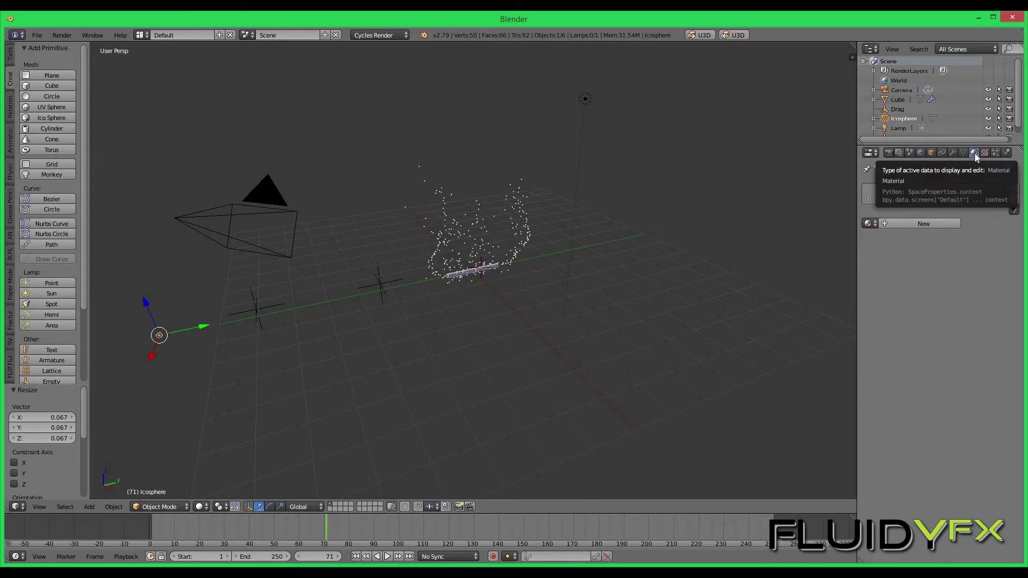
{"action": "left_click", "coordinate": [923, 223]}
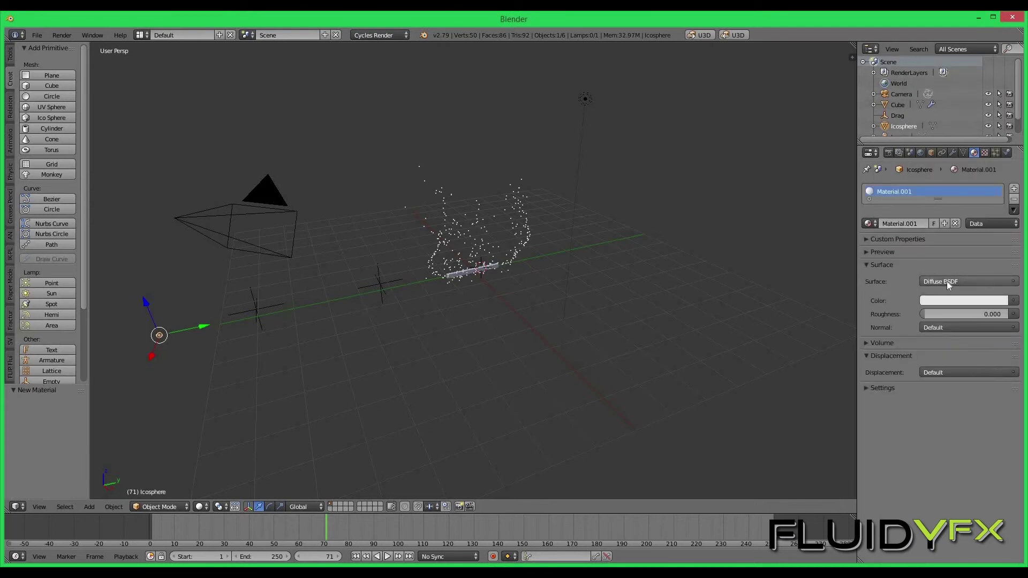
{"action": "left_click", "coordinate": [946, 281]}
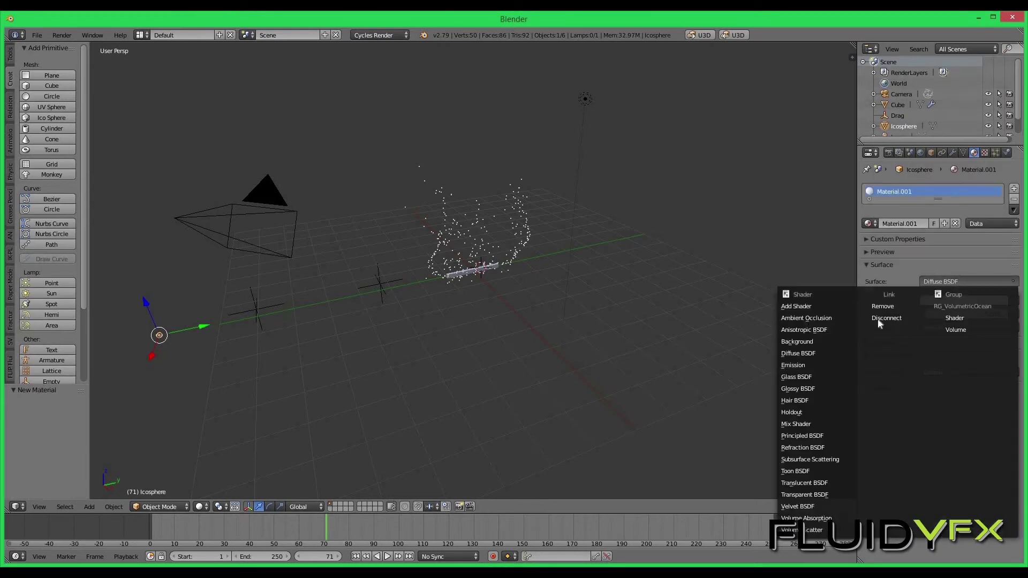
{"action": "left_click", "coordinate": [812, 364]}
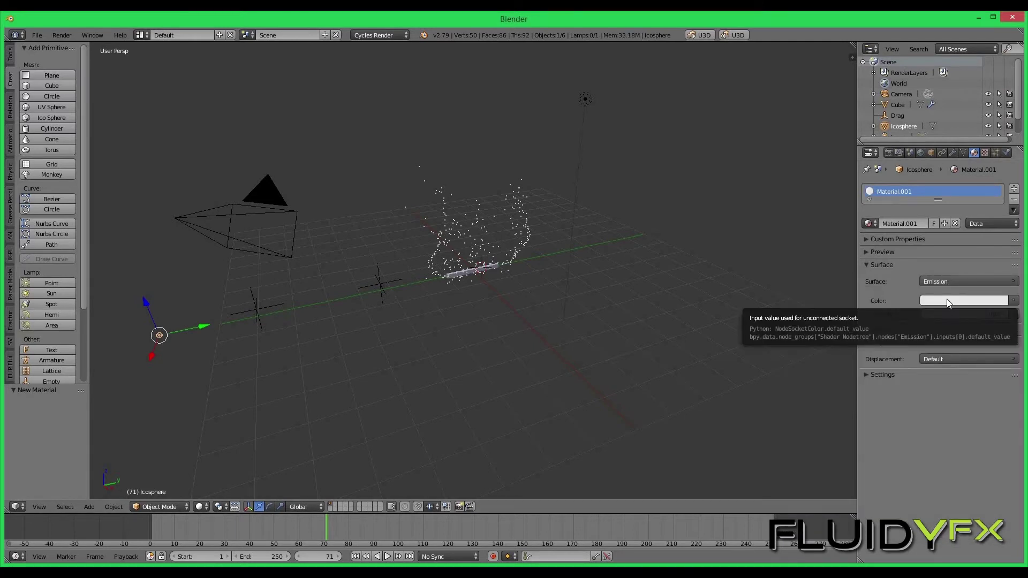
{"action": "left_click", "coordinate": [946, 299]}
{"action": "left_click_drag", "start_coordinate": [942, 200], "coordinate": [933, 208]}
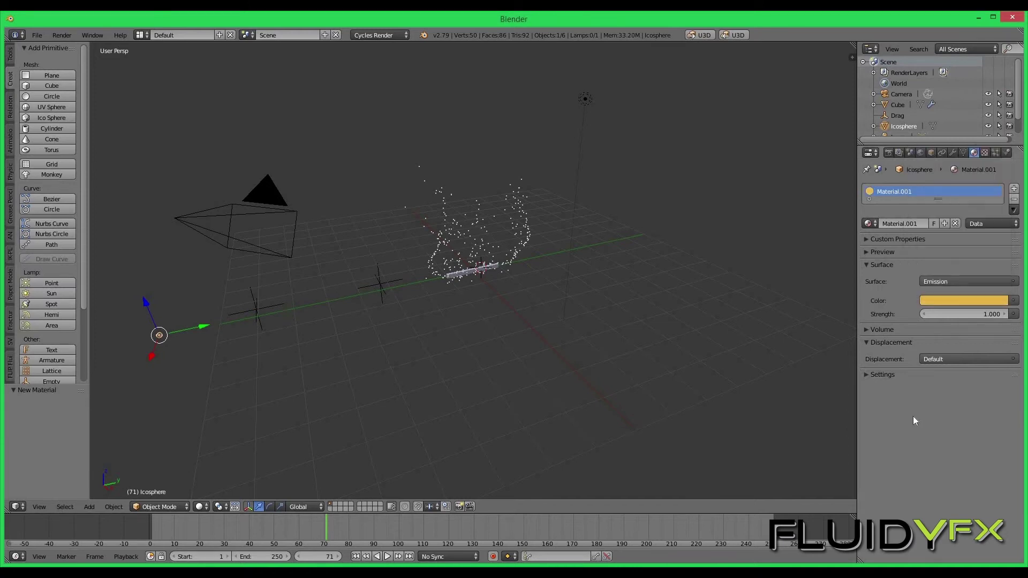
Step: Drop the World horizon colour value to 0 for pure black, then select the Cube
{"action": "left_click", "coordinate": [920, 153]}
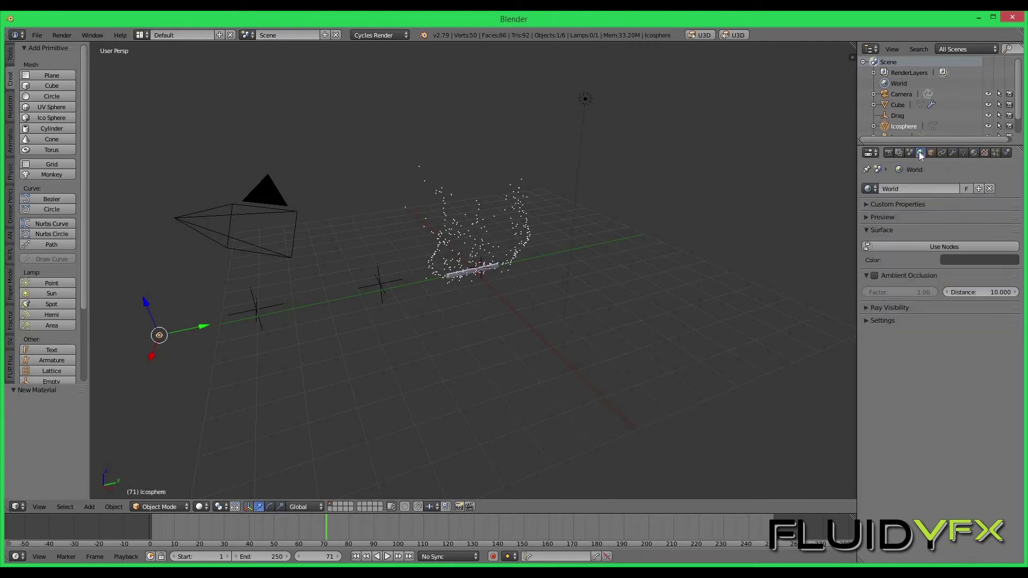
{"action": "left_click", "coordinate": [955, 261]}
{"action": "left_click_drag", "start_coordinate": [1009, 175], "coordinate": [1010, 206]}
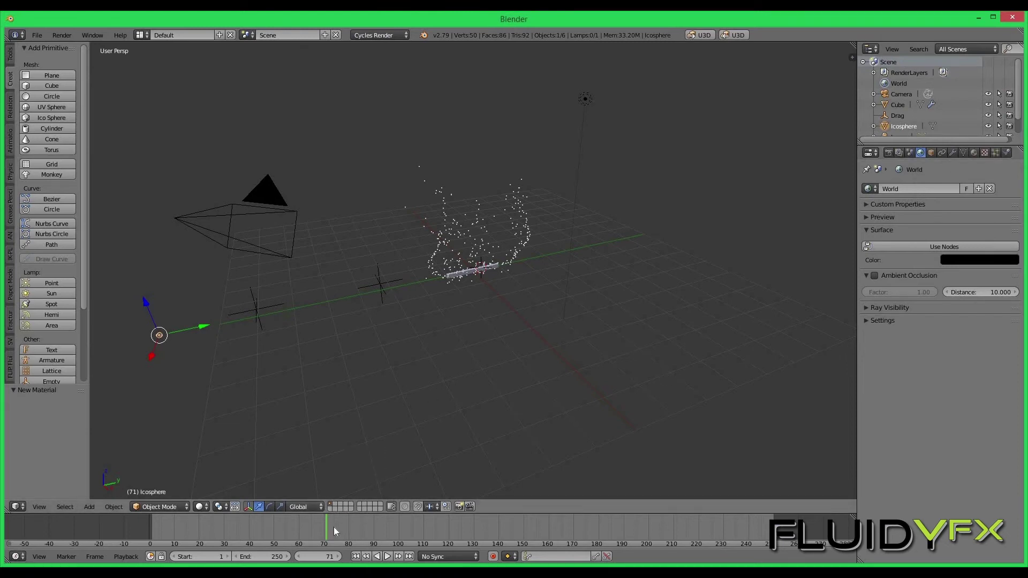
{"action": "right_click", "coordinate": [478, 273]}
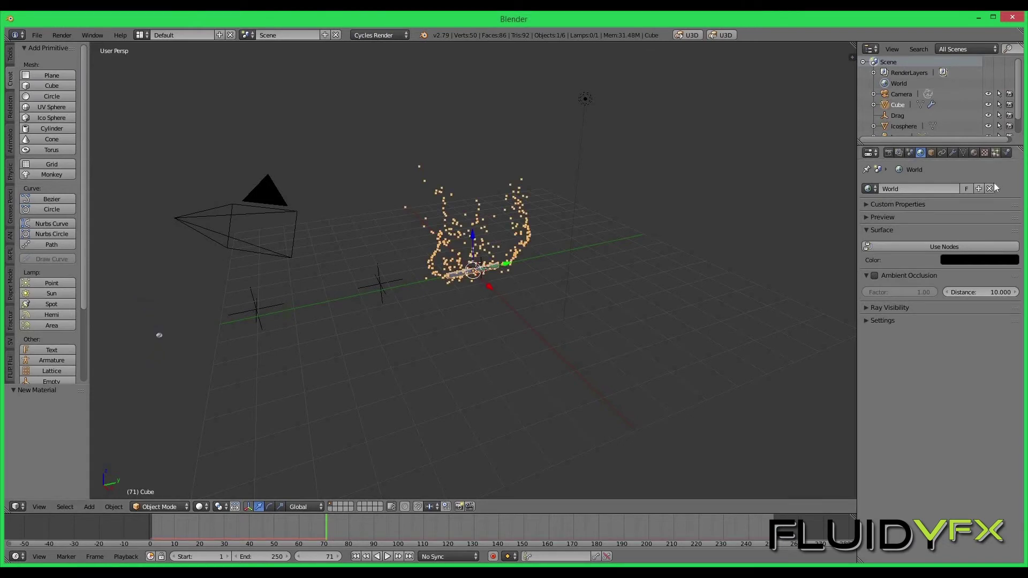
Step: Render the Cube's particles as Icosphere object duplicates with particle size raised to 0.100
{"action": "left_click", "coordinate": [995, 153]}
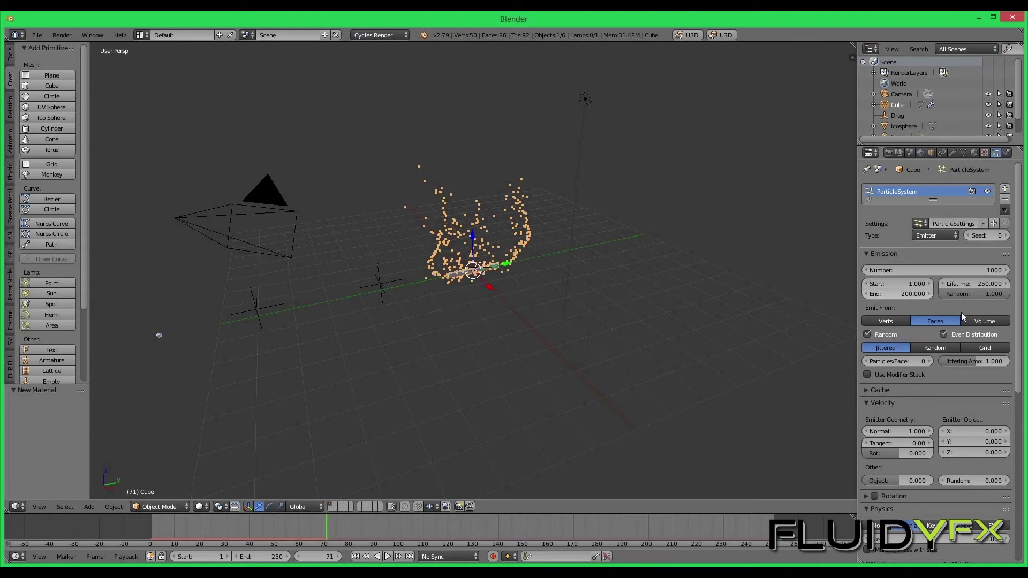
{"action": "scroll", "coordinate": [993, 265], "scroll_direction": "down", "scroll_amount": 1}
{"action": "scroll", "coordinate": [993, 266], "scroll_direction": "down", "scroll_amount": 5}
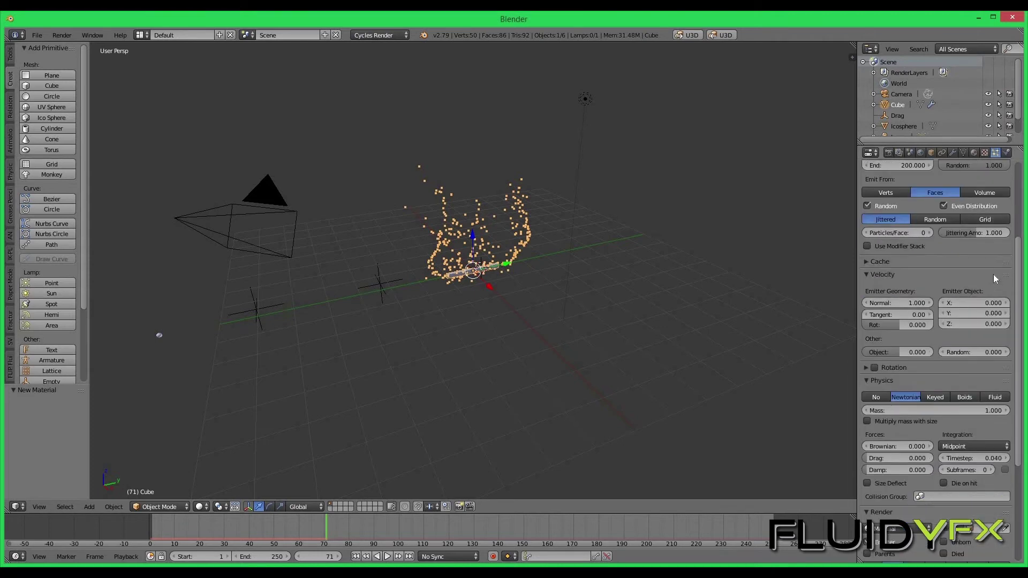
{"action": "scroll", "coordinate": [987, 321], "scroll_direction": "down", "scroll_amount": 3}
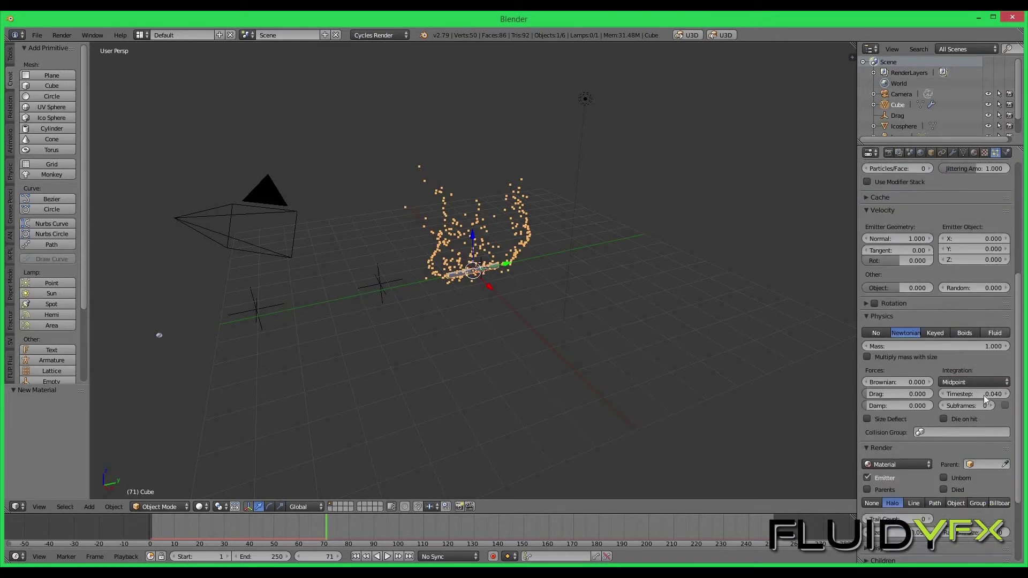
{"action": "scroll", "coordinate": [984, 395], "scroll_direction": "down", "scroll_amount": 3}
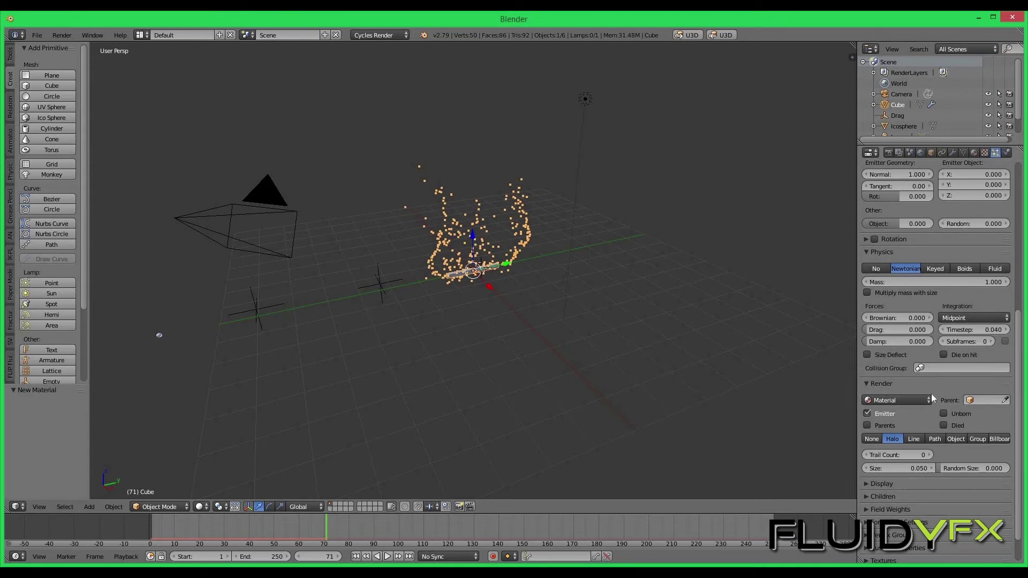
{"action": "left_click", "coordinate": [956, 438]}
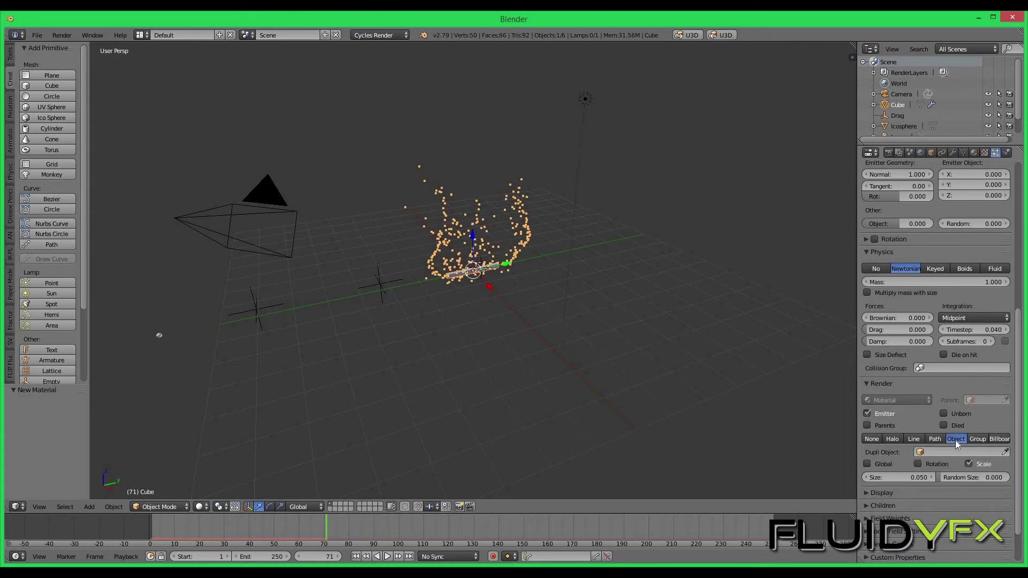
{"action": "left_click", "coordinate": [921, 451]}
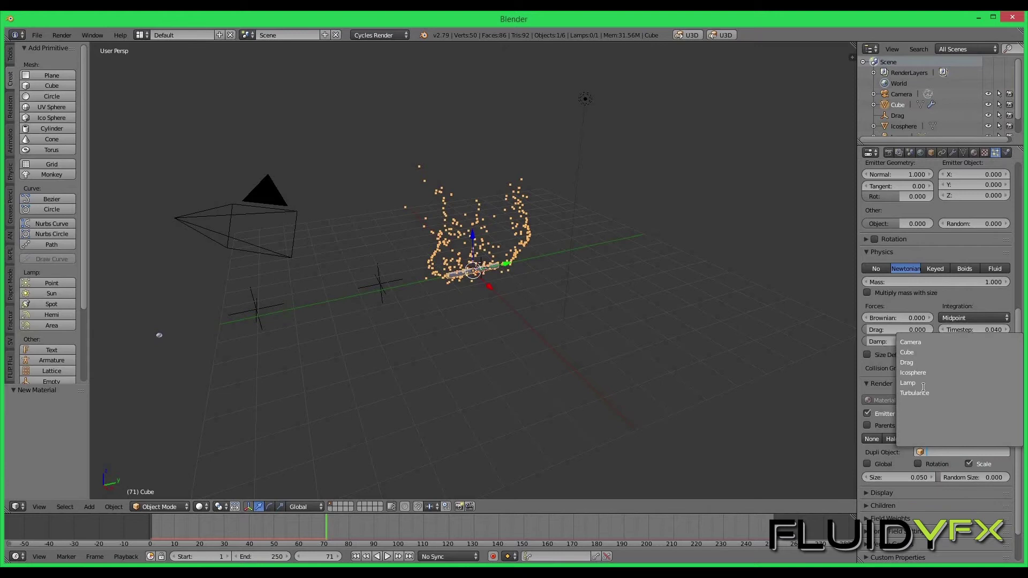
{"action": "key", "text": "Return"}
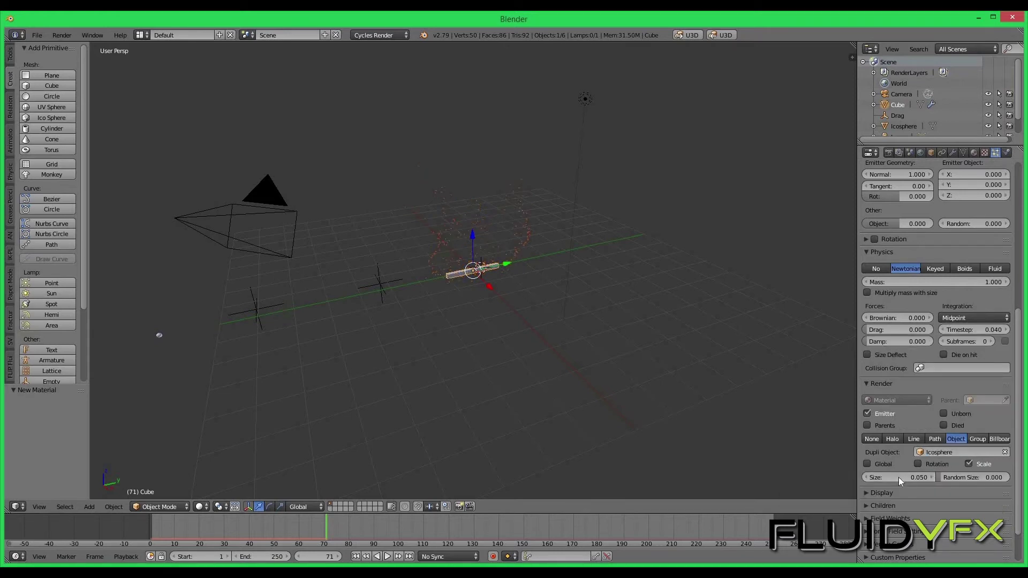
{"action": "left_click", "coordinate": [930, 477]}
{"action": "left_click", "coordinate": [930, 477]}
{"action": "left_click", "coordinate": [930, 477]}
{"action": "left_click", "coordinate": [931, 477]}
Step: Switch the viewport to Rendered shading and enlarge the outliner to list Lamp and Turbulance
{"action": "left_click", "coordinate": [202, 509]}
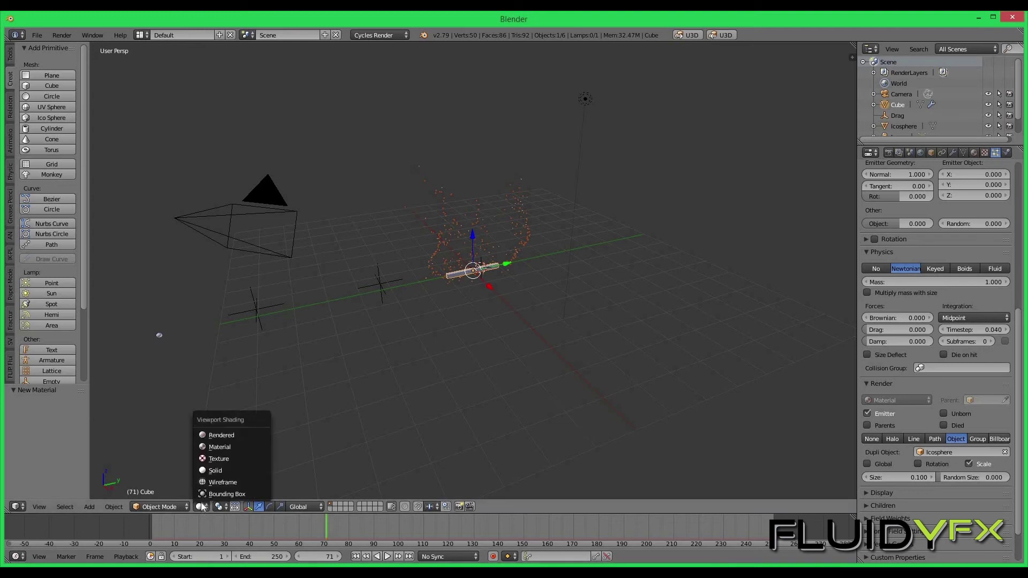
{"action": "left_click", "coordinate": [219, 435]}
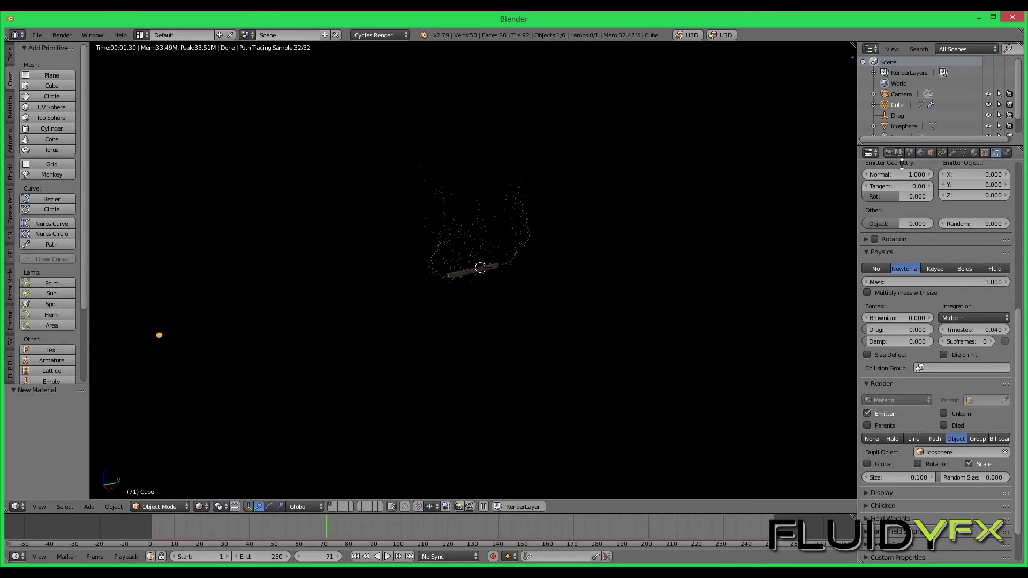
{"action": "left_click_drag", "start_coordinate": [901, 163], "coordinate": [916, 210]}
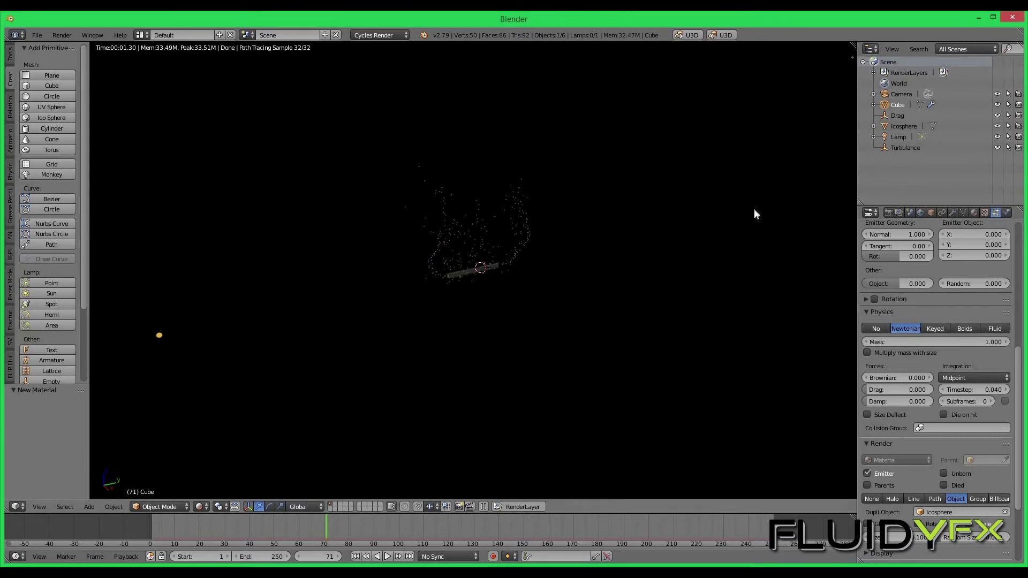
Step: Hide the Lamp and return the viewport to Solid shading
{"action": "left_click", "coordinate": [998, 137]}
{"action": "left_click", "coordinate": [201, 507]}
{"action": "left_click", "coordinate": [215, 470]}
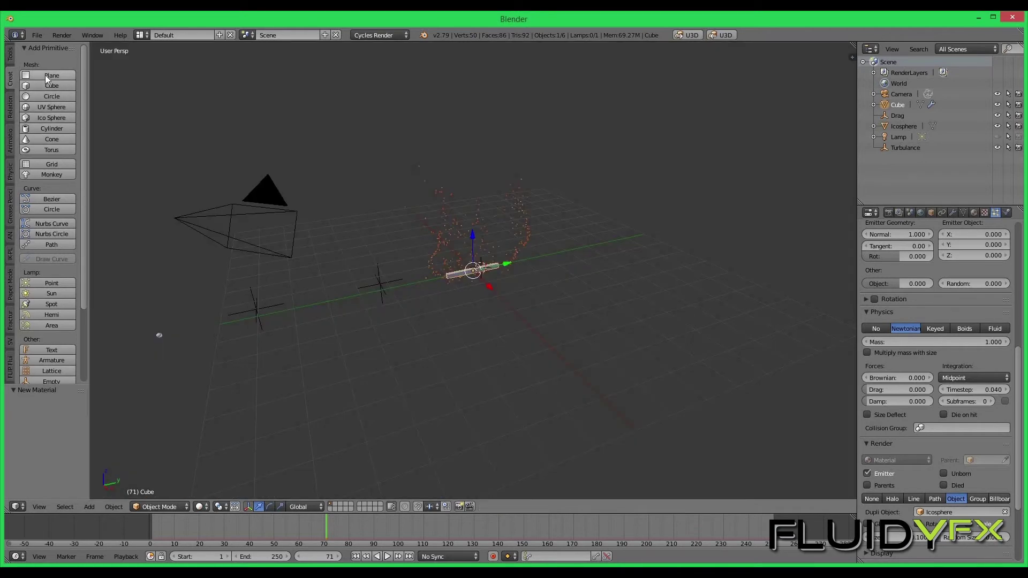
Step: Add a floor plane scaled about 8.3 times and lowered to Z -0.107
{"action": "left_click", "coordinate": [46, 78]}
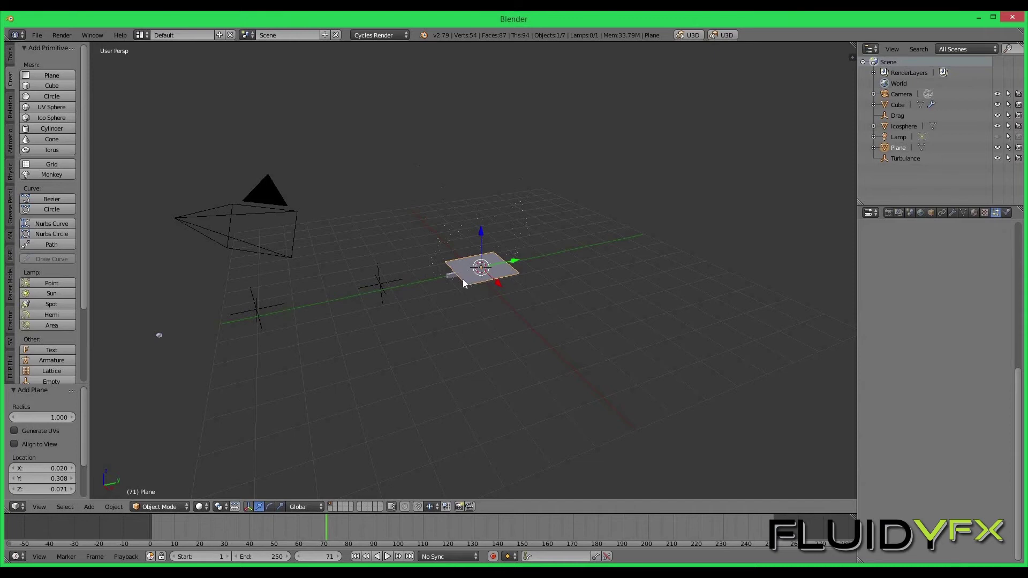
{"action": "key", "text": "s"}
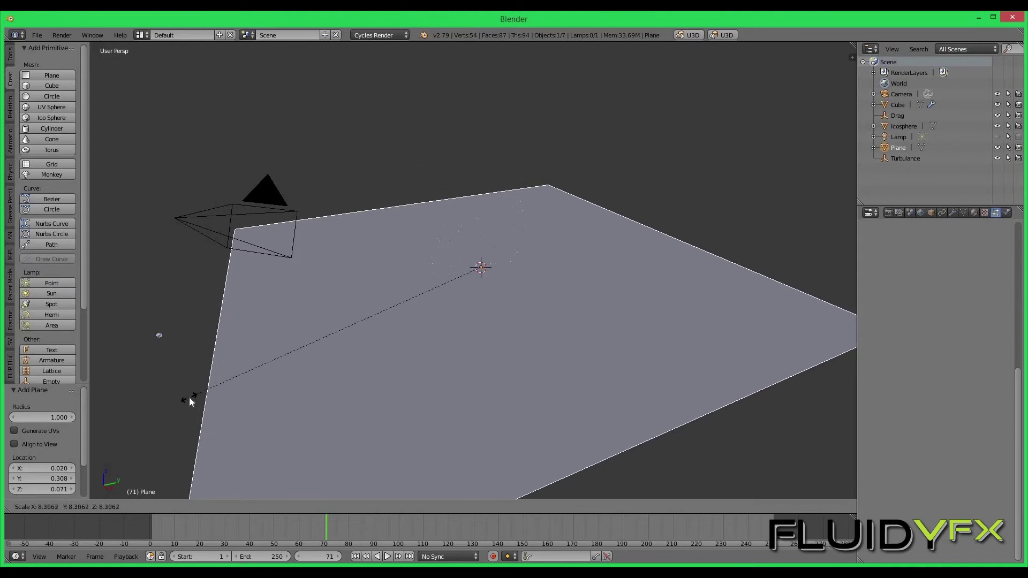
{"action": "left_click", "coordinate": [492, 265]}
{"action": "key", "text": "g"}
{"action": "key", "text": "z"}
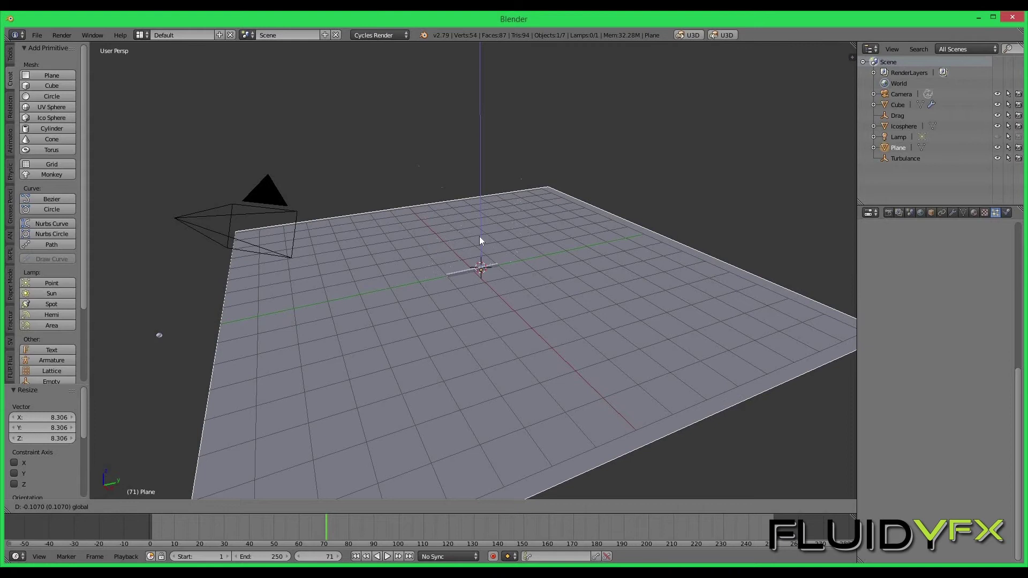
{"action": "left_click", "coordinate": [479, 236]}
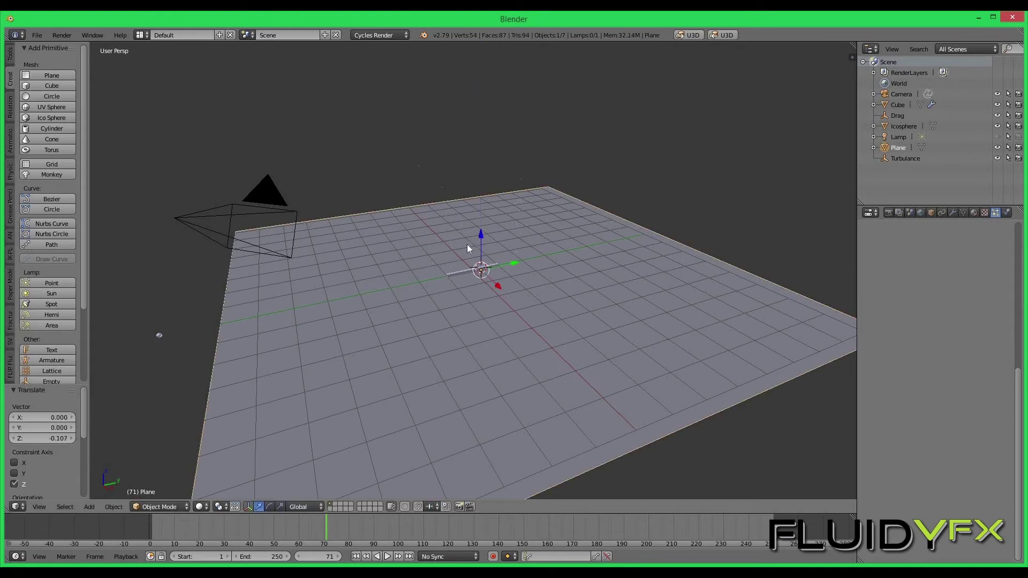
Step: Preview the floor in rendered shading, go back to solid, and reselect the Cube
{"action": "key", "text": "shift+z"}
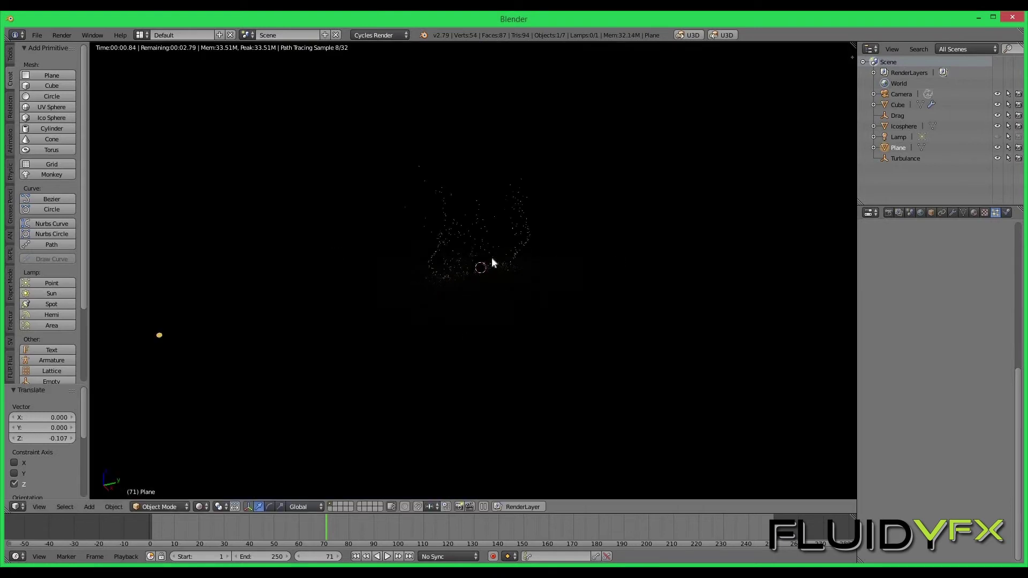
{"action": "scroll", "coordinate": [494, 255], "scroll_direction": "up", "scroll_amount": 2}
{"action": "key", "text": "shift+z"}
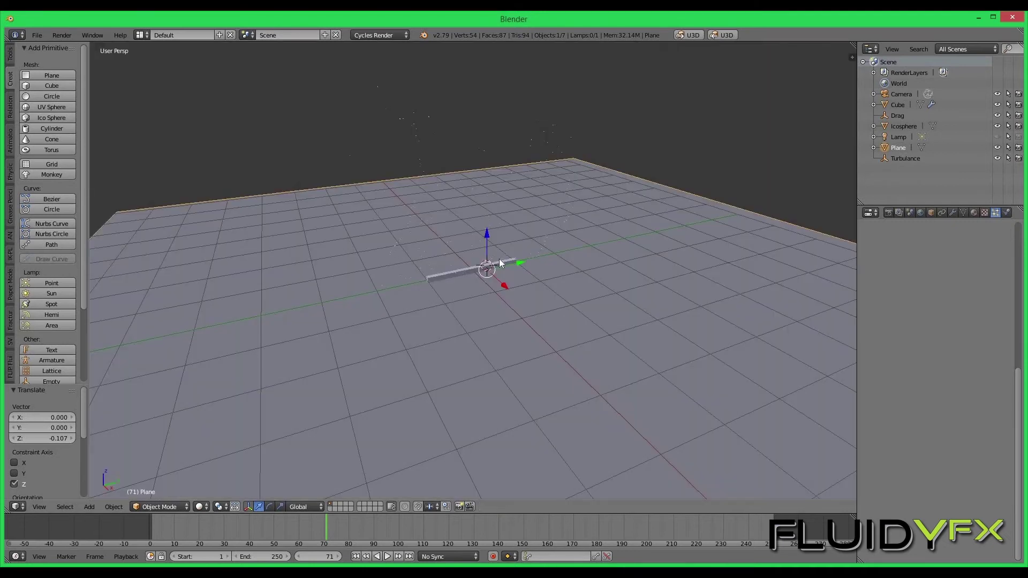
{"action": "right_click", "coordinate": [503, 267]}
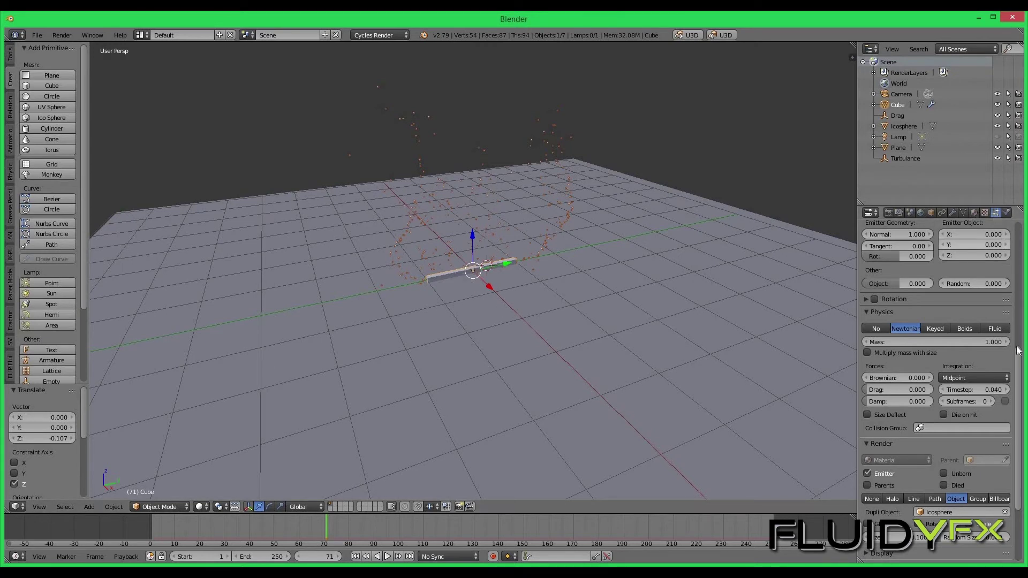
Step: Set the particle emission number to 2000 and replay the animation from the start
{"action": "scroll", "coordinate": [1019, 321], "scroll_direction": "up", "scroll_amount": 10}
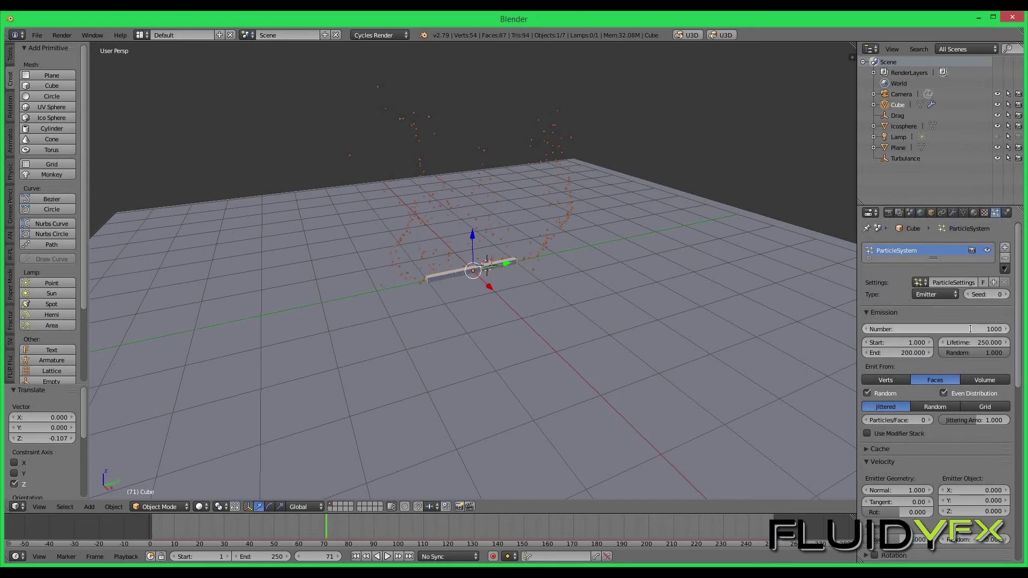
{"action": "left_click", "coordinate": [970, 328]}
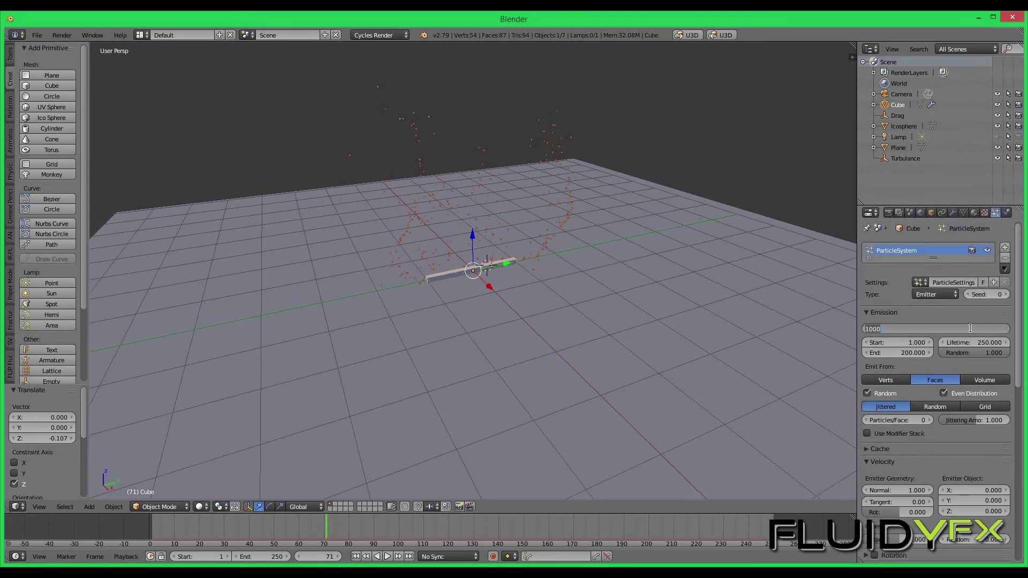
{"action": "type", "text": "2000"}
{"action": "key", "text": "Return"}
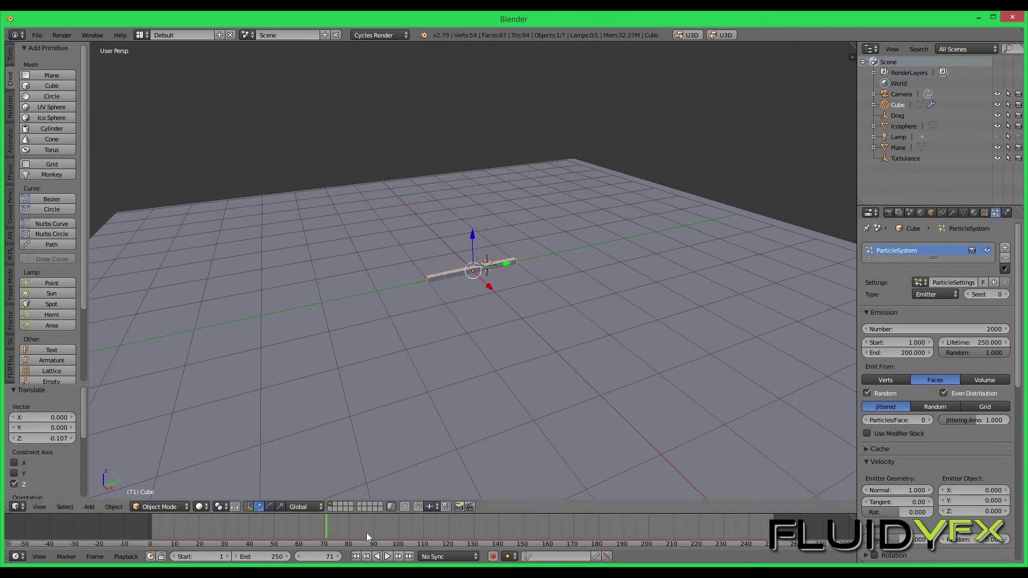
{"action": "left_click", "coordinate": [355, 557]}
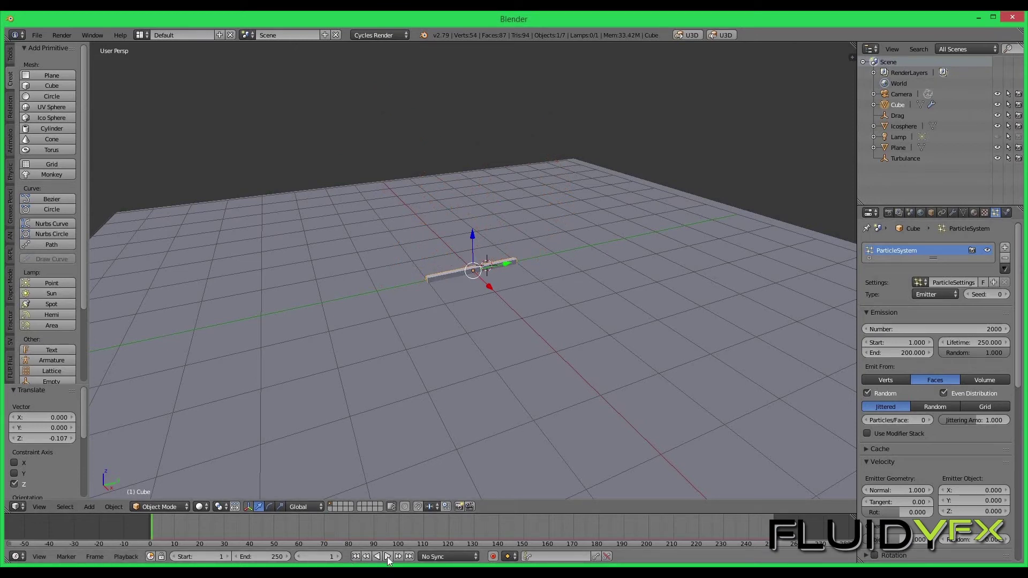
{"action": "left_click", "coordinate": [387, 557]}
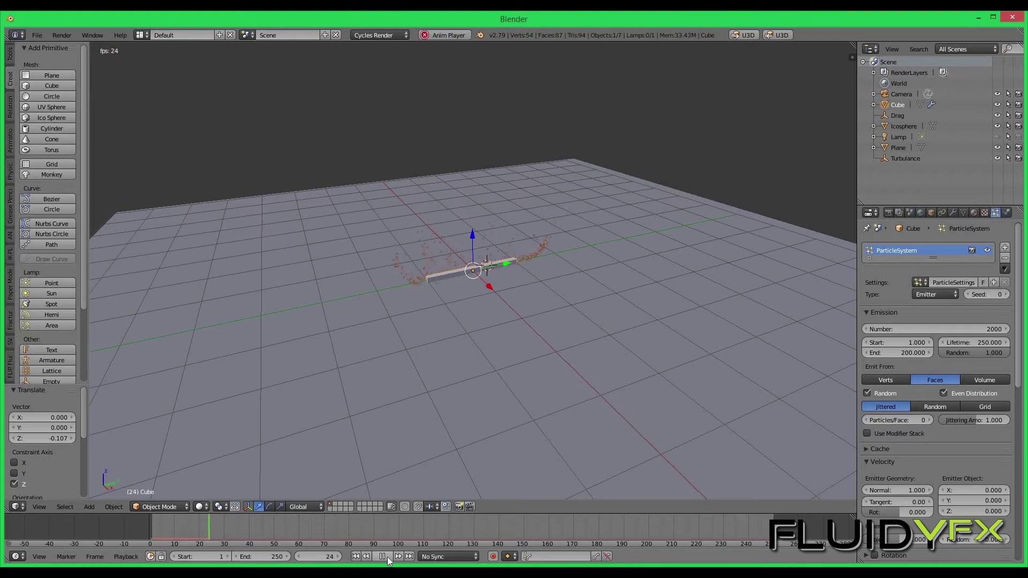
{"action": "left_click", "coordinate": [387, 557]}
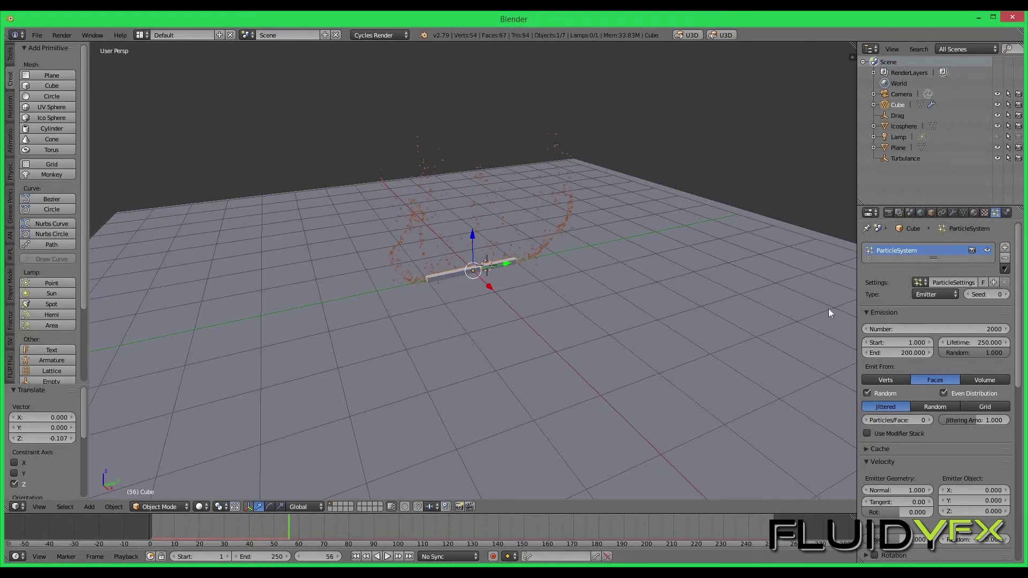
Step: Raise the particle emission number to 5000 and replay the denser fountain
{"action": "left_click", "coordinate": [943, 328]}
{"action": "key", "text": "Return"}
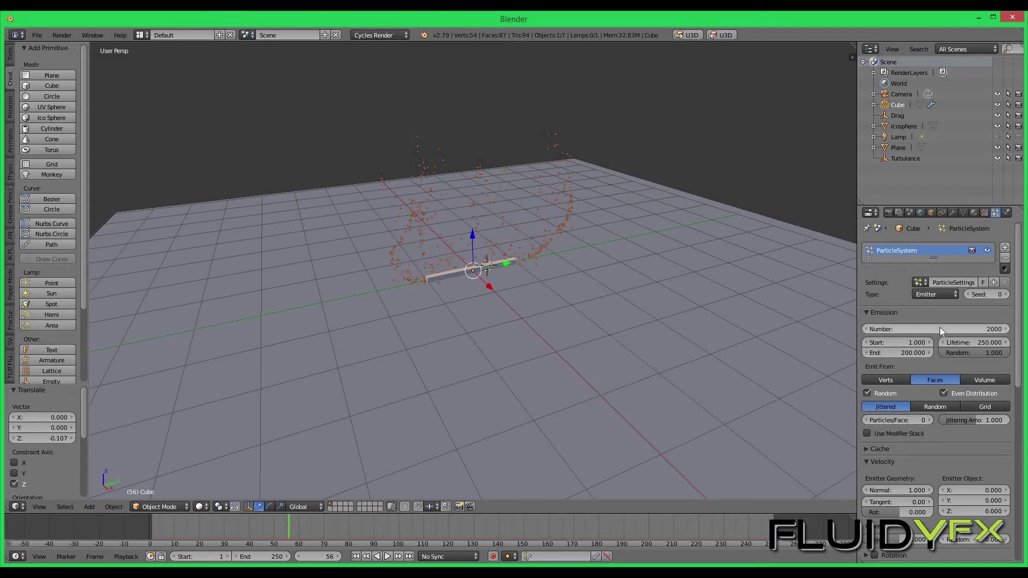
{"action": "left_click", "coordinate": [938, 327]}
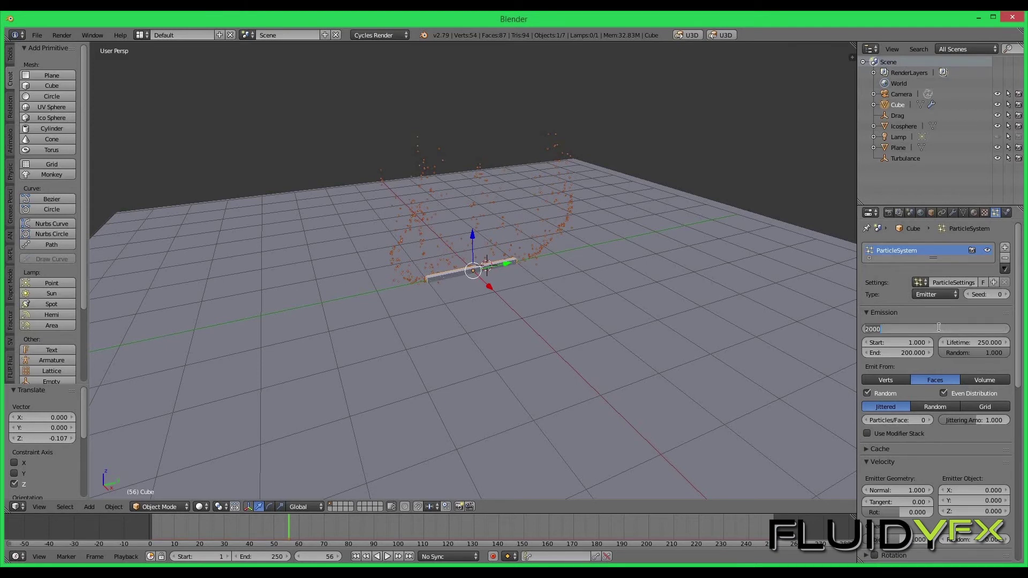
{"action": "type", "text": "5000"}
{"action": "key", "text": "Return"}
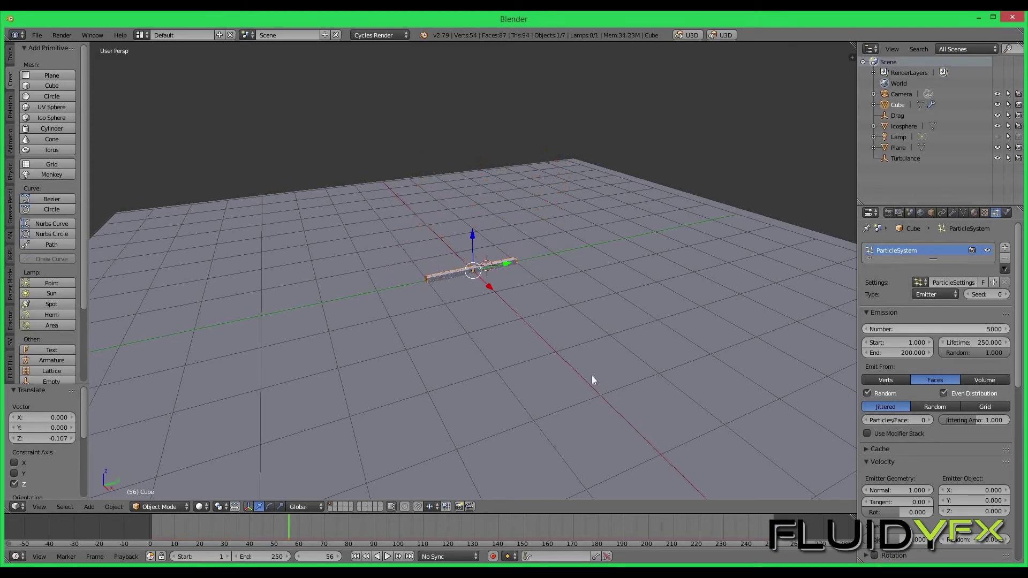
{"action": "left_click", "coordinate": [355, 557]}
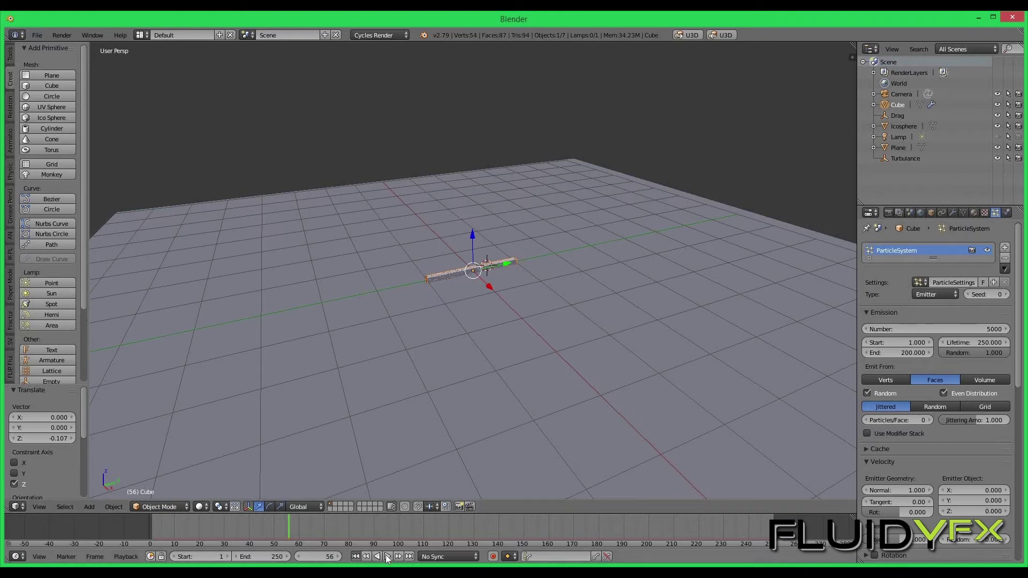
{"action": "left_click", "coordinate": [386, 557]}
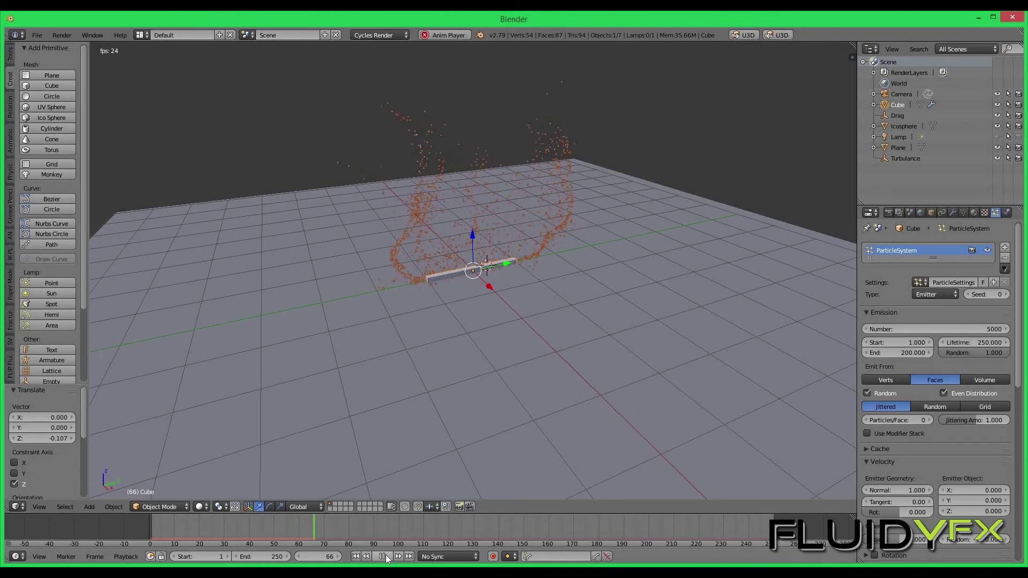
{"action": "left_click", "coordinate": [386, 554]}
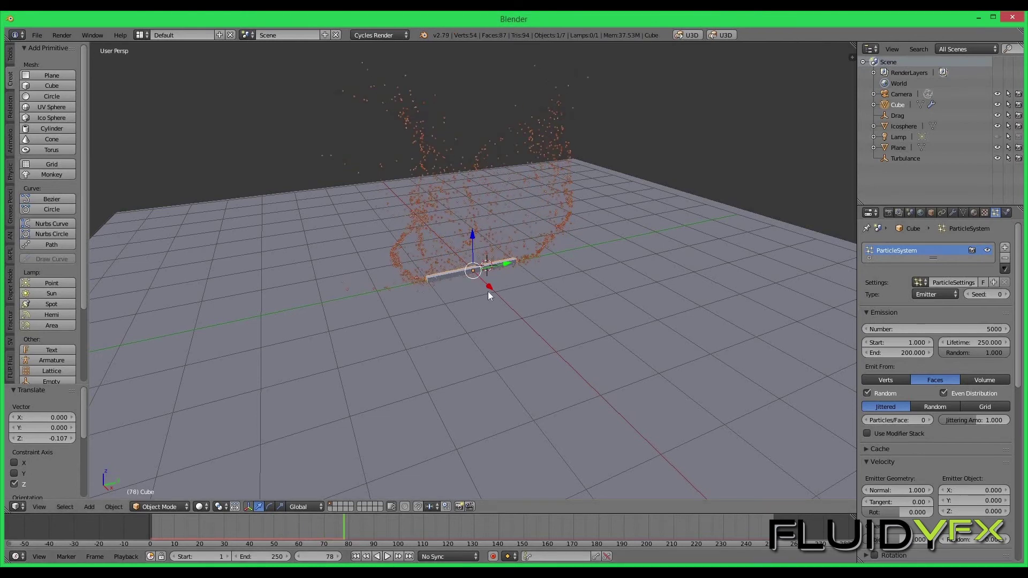
{"action": "key", "text": "shift+z"}
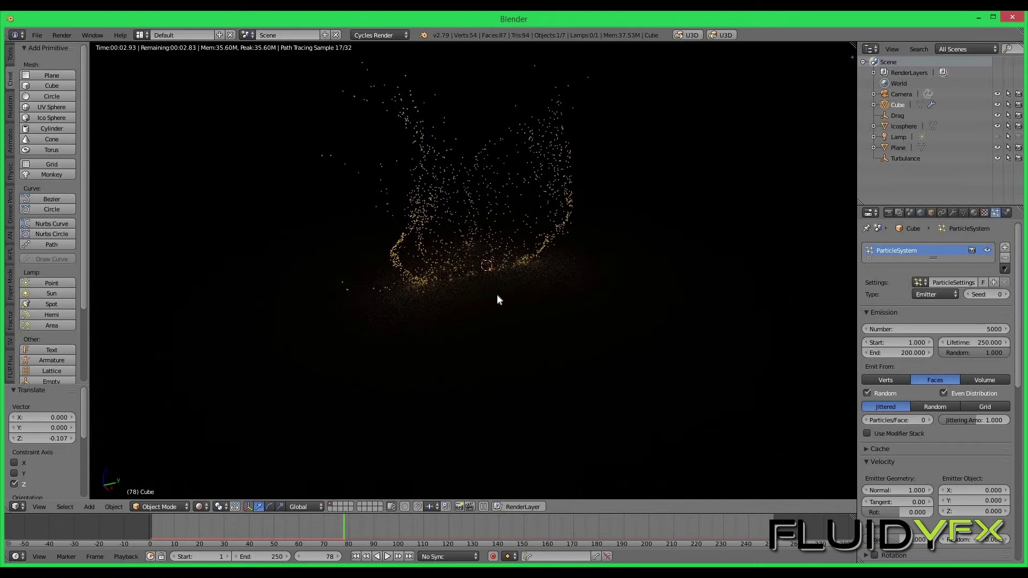
{"action": "key", "text": "shift+z"}
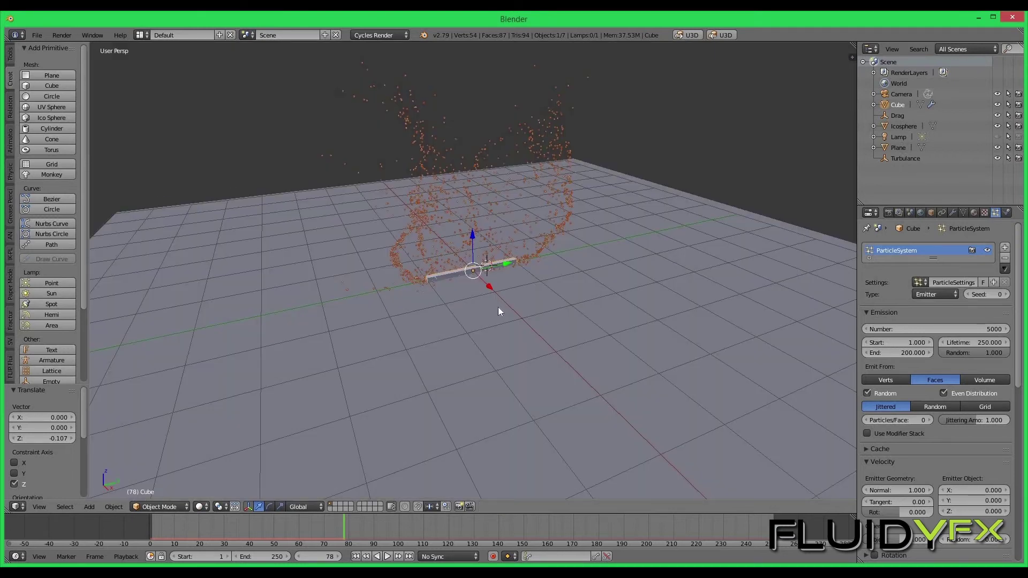
{"action": "scroll", "coordinate": [518, 294], "scroll_direction": "down", "scroll_amount": 4}
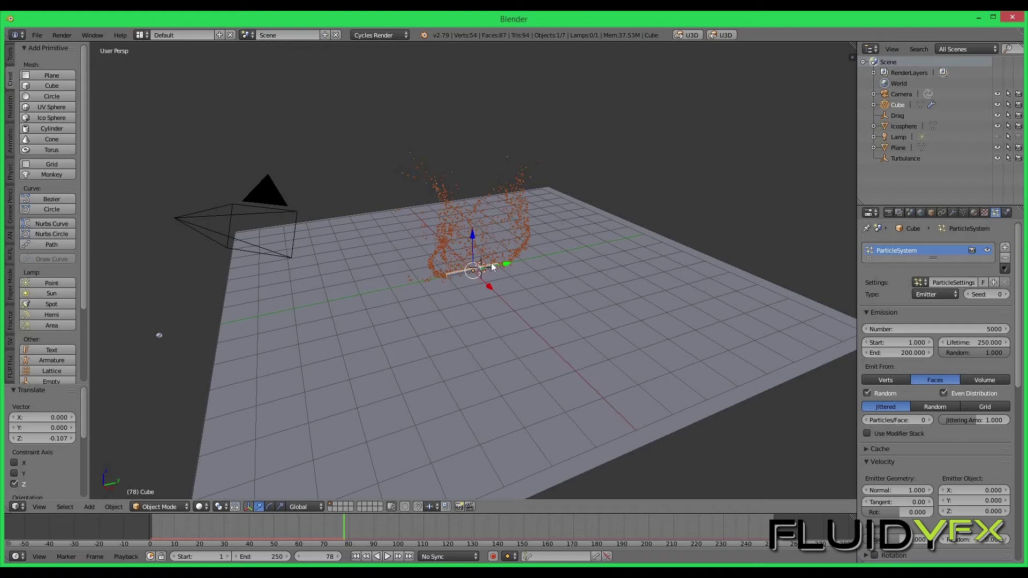
Step: Copy the emitter bar and its icosphere, then paste three copies slid along the Y axis
{"action": "right_click", "coordinate": [494, 268]}
{"action": "right_click", "coordinate": [459, 274]}
{"action": "key", "text": "ctrl+c"}
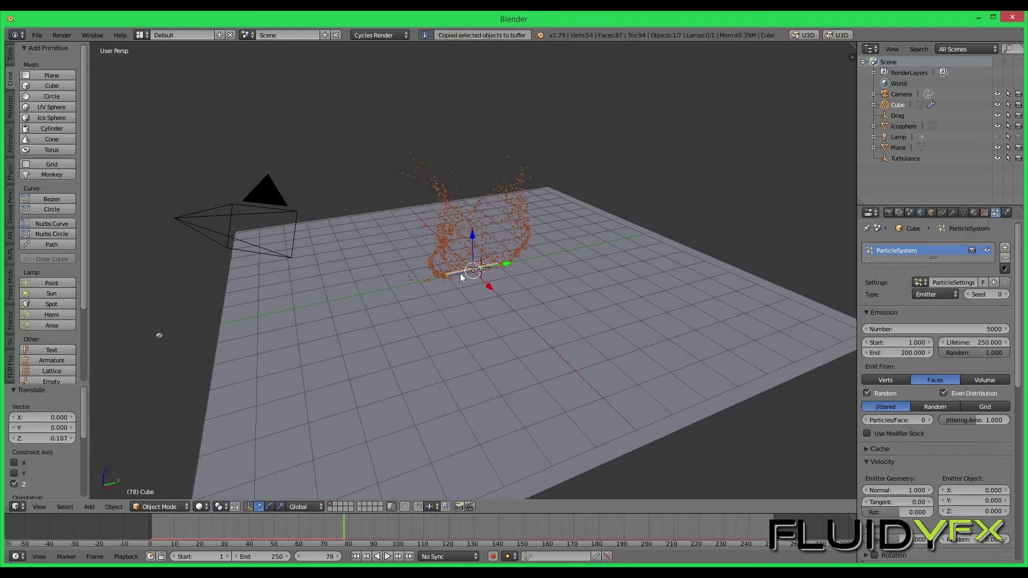
{"action": "key", "text": "ctrl+v"}
{"action": "left_click_drag", "start_coordinate": [358, 293], "coordinate": [482, 269]}
{"action": "right_click", "coordinate": [487, 269]}
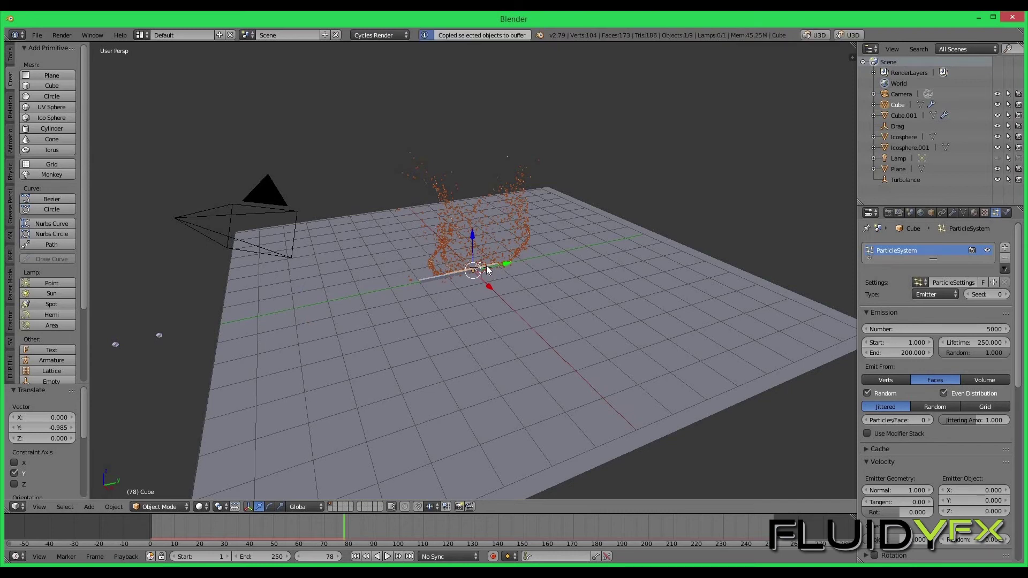
{"action": "key", "text": "ctrl+v"}
{"action": "left_click_drag", "start_coordinate": [390, 291], "coordinate": [426, 278]}
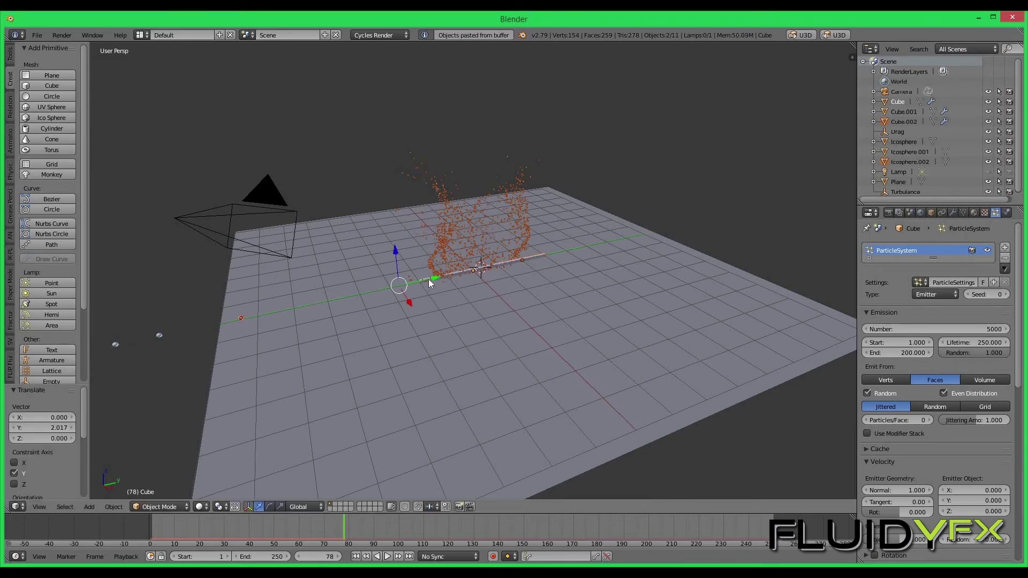
{"action": "right_click", "coordinate": [496, 270]}
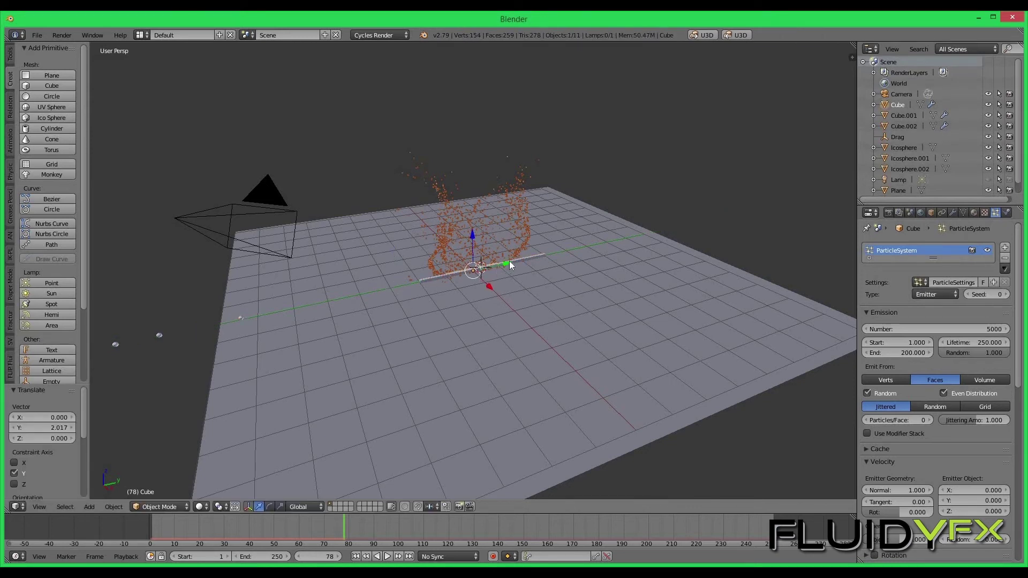
{"action": "key", "text": "ctrl+v"}
{"action": "left_click_drag", "start_coordinate": [371, 291], "coordinate": [269, 313]}
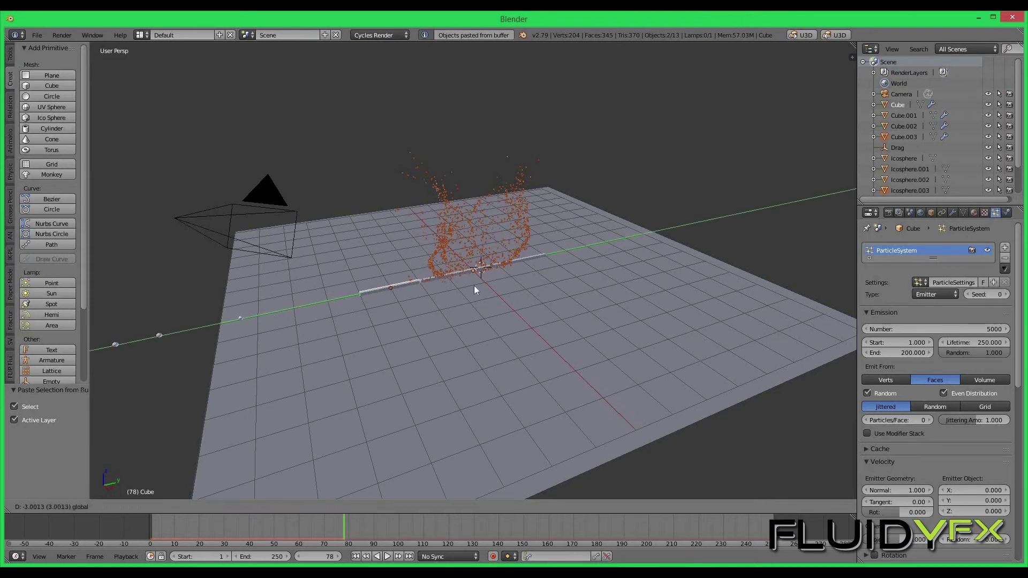
Step: Paste two more emitter sets along Y, the second placed at Y -5.916
{"action": "right_click", "coordinate": [525, 259]}
{"action": "key", "text": "ctrl+v"}
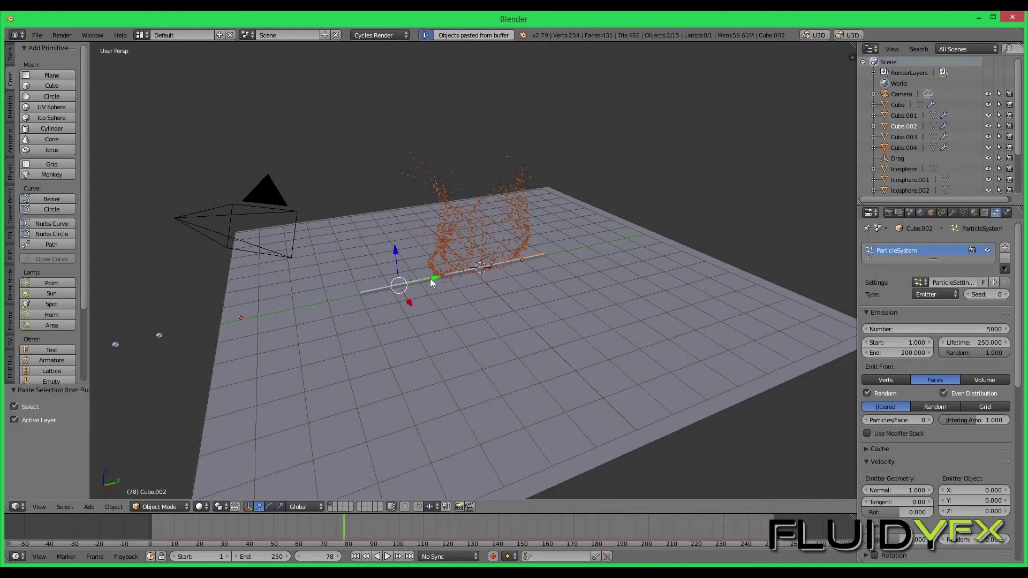
{"action": "key", "text": "g"}
{"action": "key", "text": "y"}
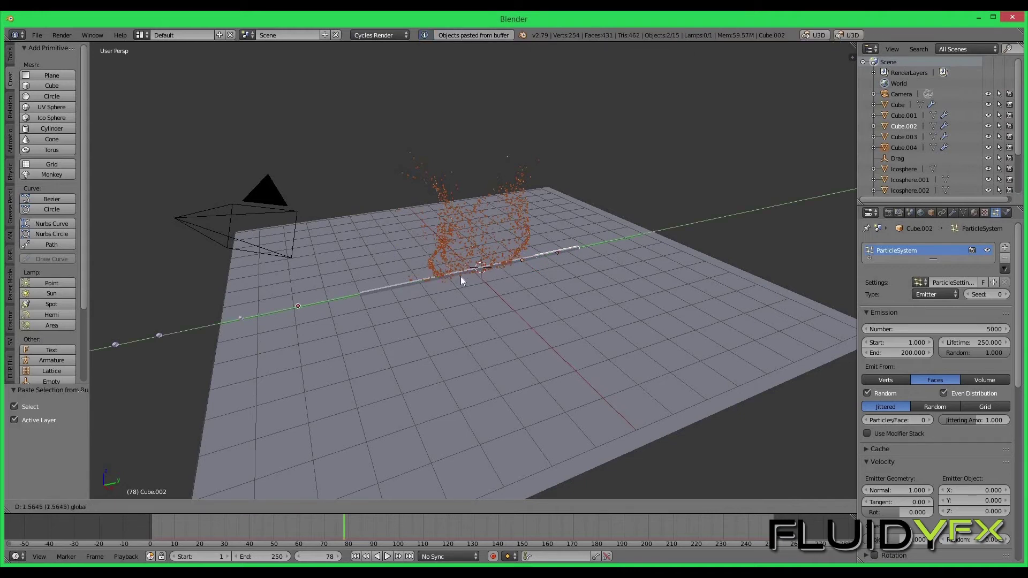
{"action": "left_click", "coordinate": [460, 276]}
{"action": "right_click", "coordinate": [536, 259]}
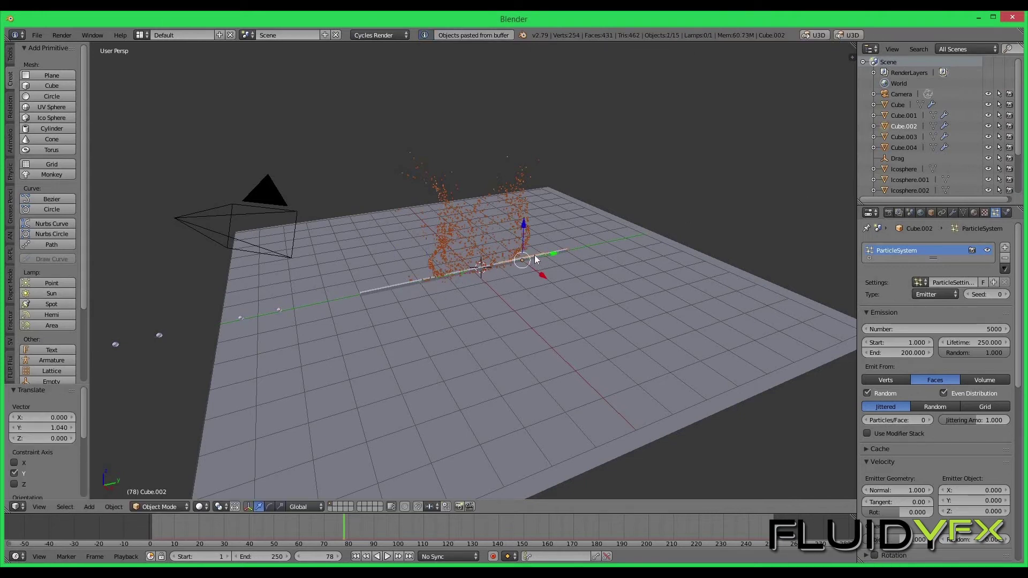
{"action": "key", "text": "ctrl+v"}
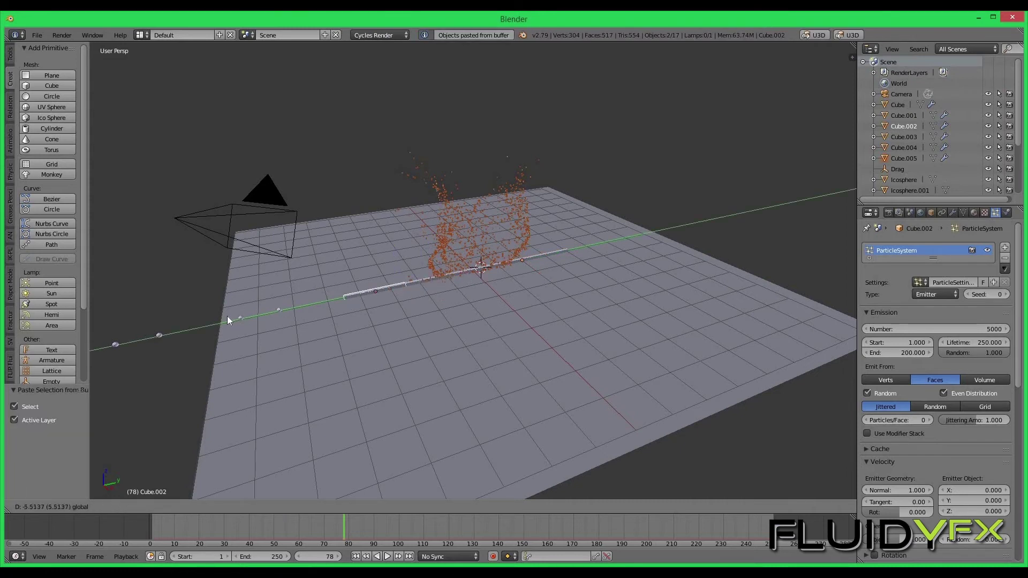
{"action": "left_click", "coordinate": [264, 314]}
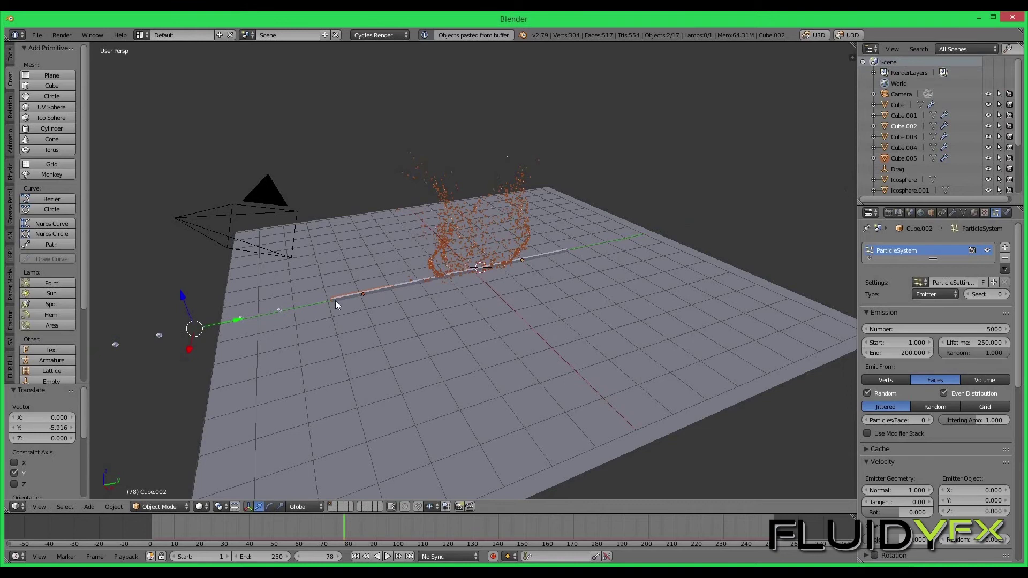
Step: Copy the Cube.005 set and paste the final copy at Y 7.925
{"action": "right_click", "coordinate": [335, 300]}
{"action": "right_click", "coordinate": [333, 299]}
{"action": "key", "text": "ctrl+c"}
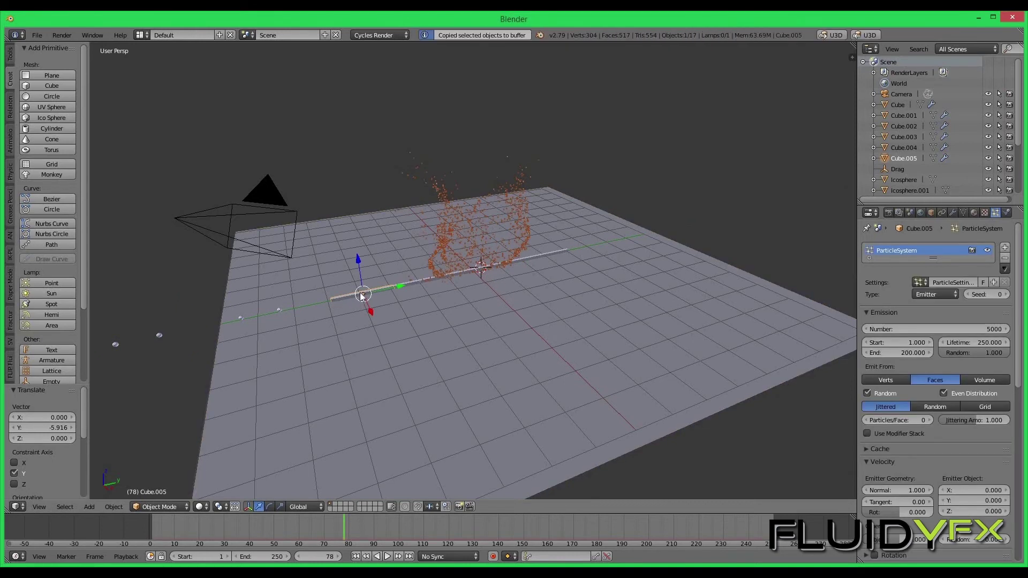
{"action": "key", "text": "ctrl+v"}
{"action": "key", "text": "g"}
{"action": "key", "text": "y"}
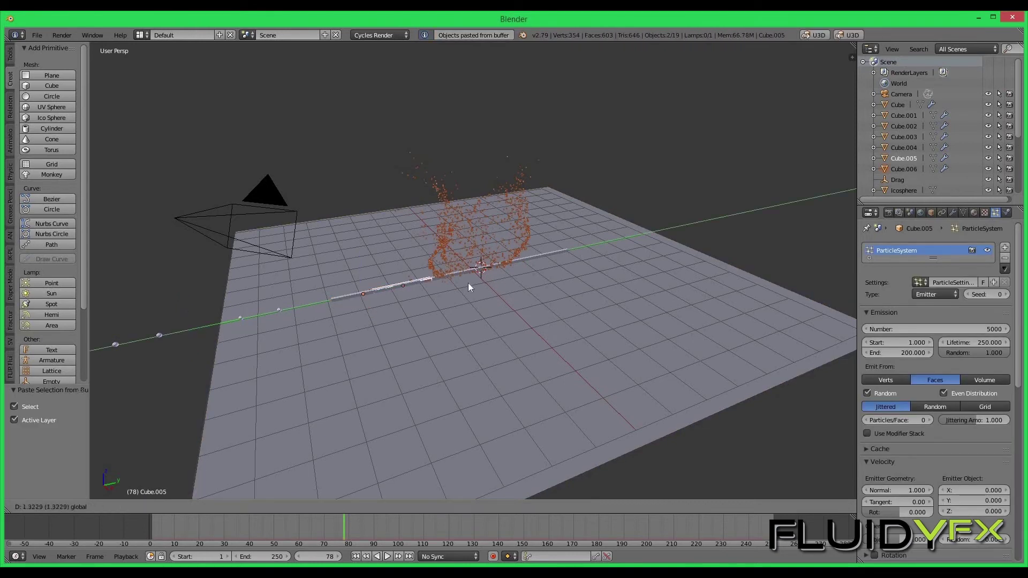
{"action": "left_click", "coordinate": [496, 277]}
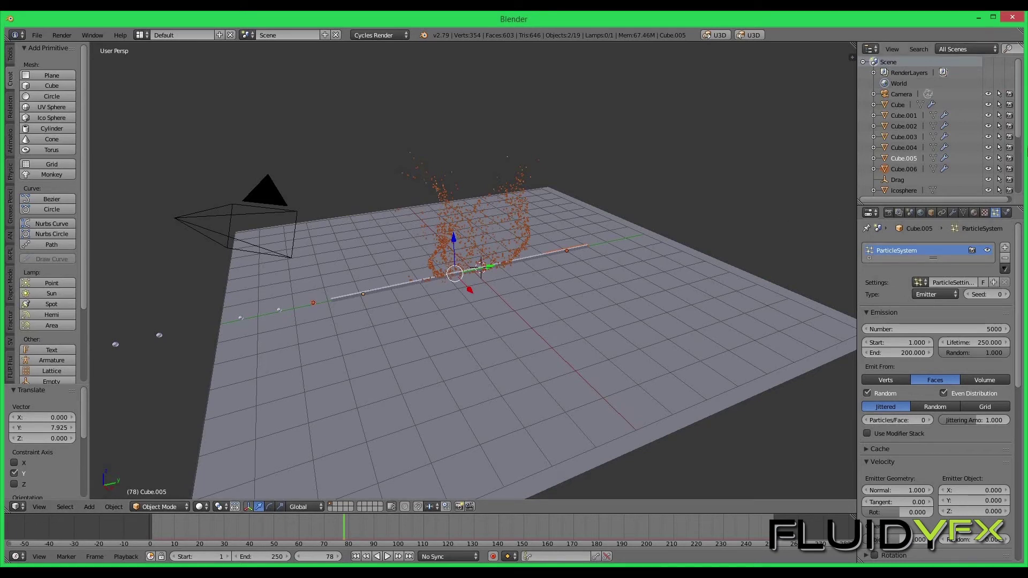
{"action": "scroll", "coordinate": [910, 136], "scroll_direction": "down", "scroll_amount": 5}
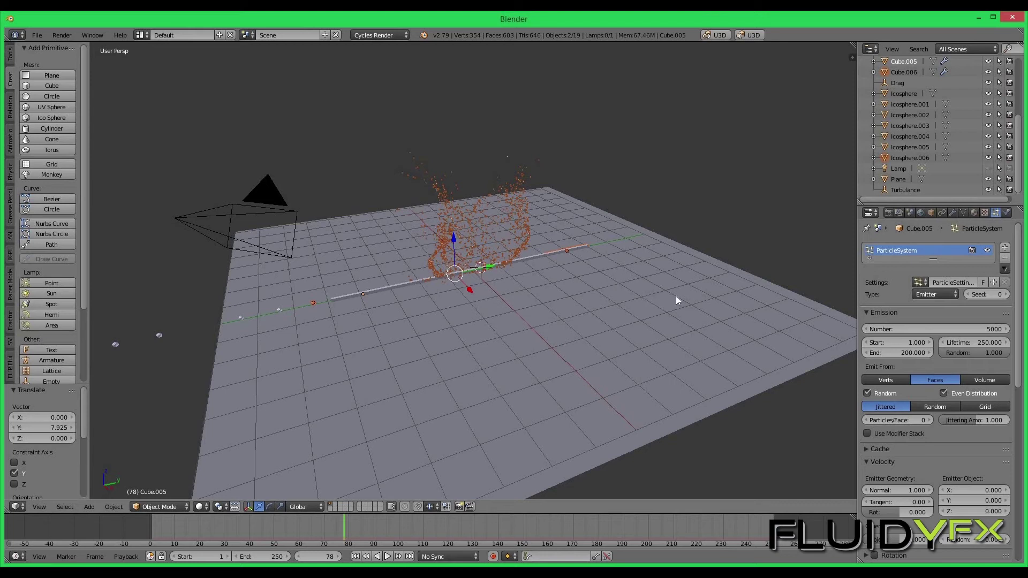
Step: Slide Icosphere.004, .002 and .006 (to Y -3.754) back along Y beside the original
{"action": "right_click", "coordinate": [313, 303]}
{"action": "right_click", "coordinate": [291, 307]}
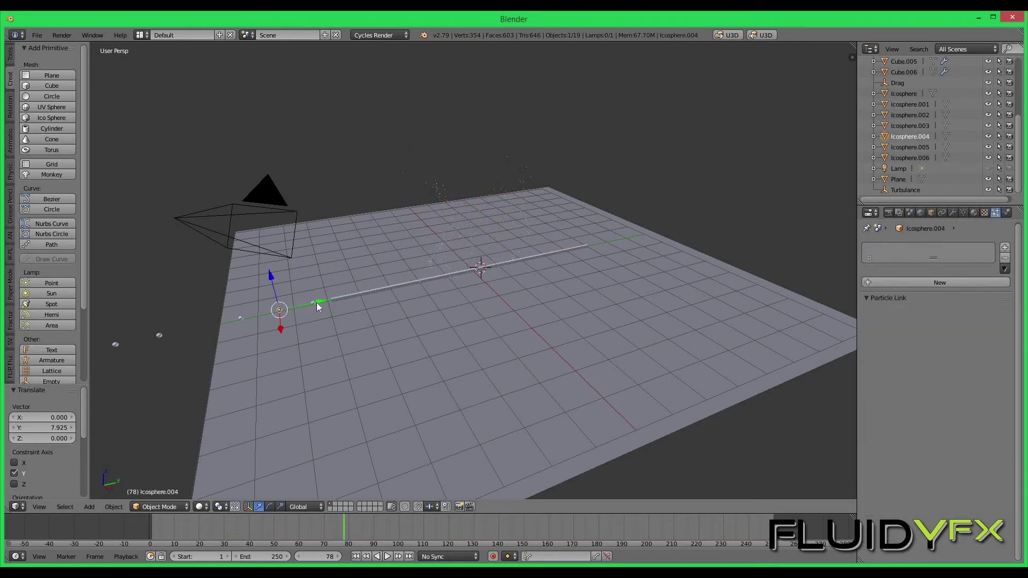
{"action": "key", "text": "g"}
{"action": "key", "text": "y"}
{"action": "left_click", "coordinate": [242, 330]}
{"action": "right_click", "coordinate": [240, 318]}
{"action": "key", "text": "g"}
{"action": "key", "text": "y"}
{"action": "left_click", "coordinate": [153, 336]}
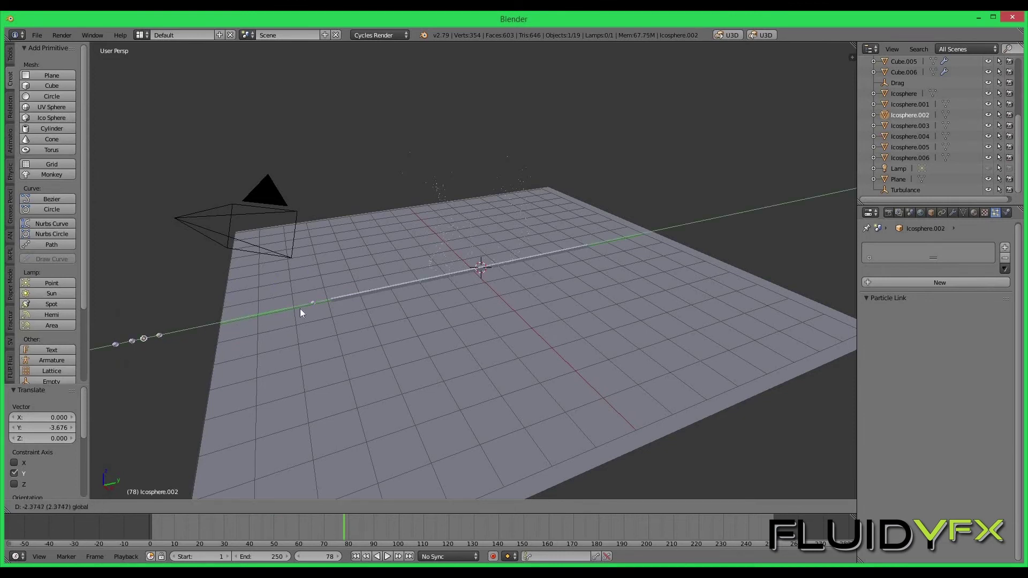
{"action": "right_click", "coordinate": [323, 303]}
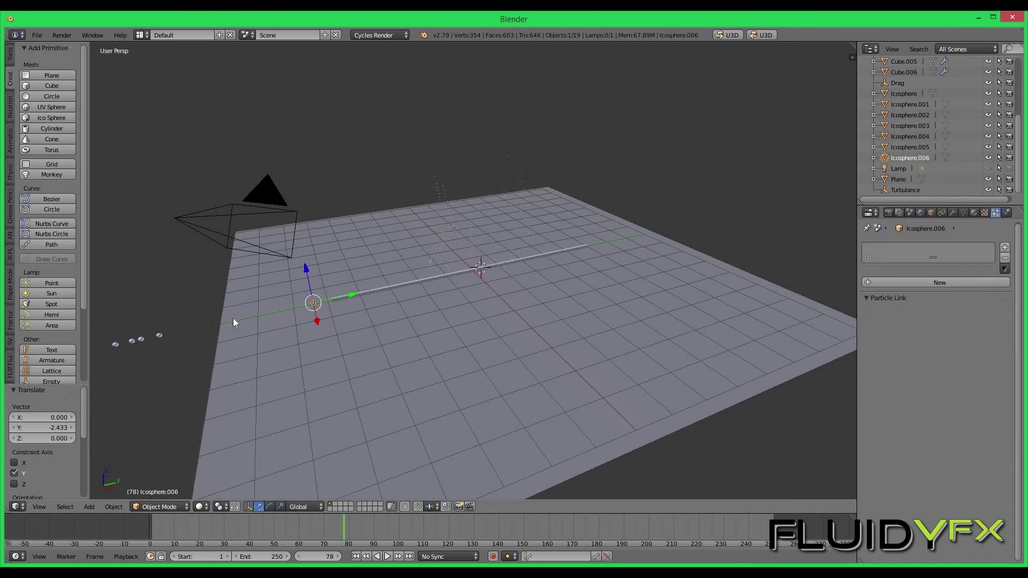
{"action": "key", "text": "g"}
{"action": "key", "text": "y"}
{"action": "left_click", "coordinate": [302, 319]}
{"action": "middle_click_drag", "start_coordinate": [408, 294], "coordinate": [433, 316]}
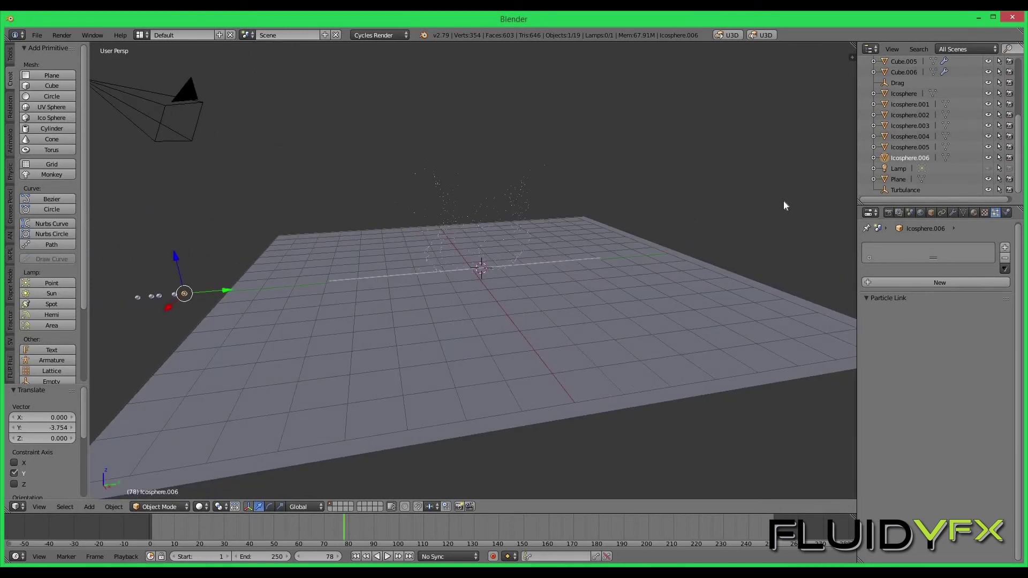
Step: In the icosphere materials, make Icosphere.001 emit green and Icosphere.002 light cyan
{"action": "left_click", "coordinate": [895, 105]}
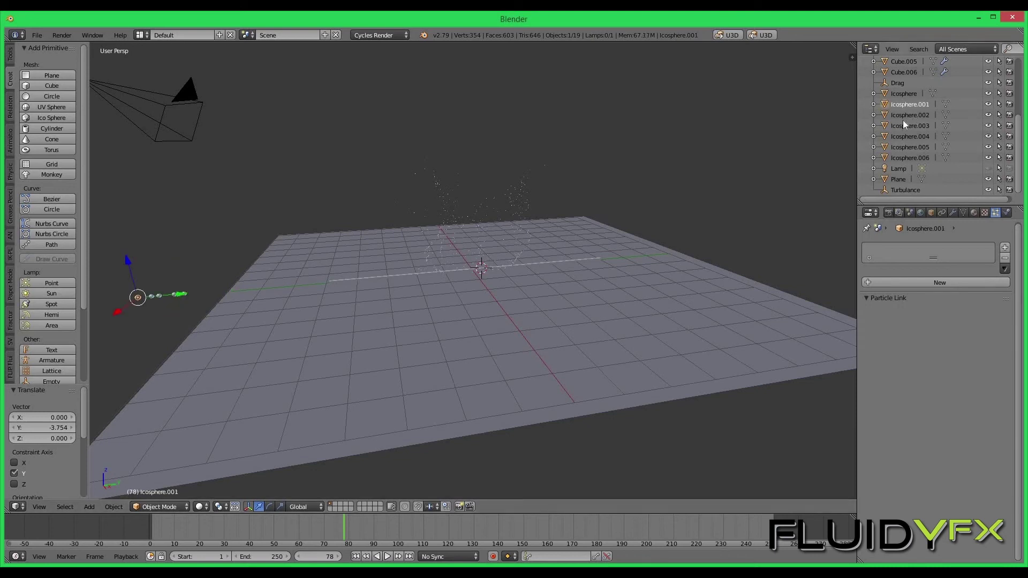
{"action": "left_click", "coordinate": [899, 94]}
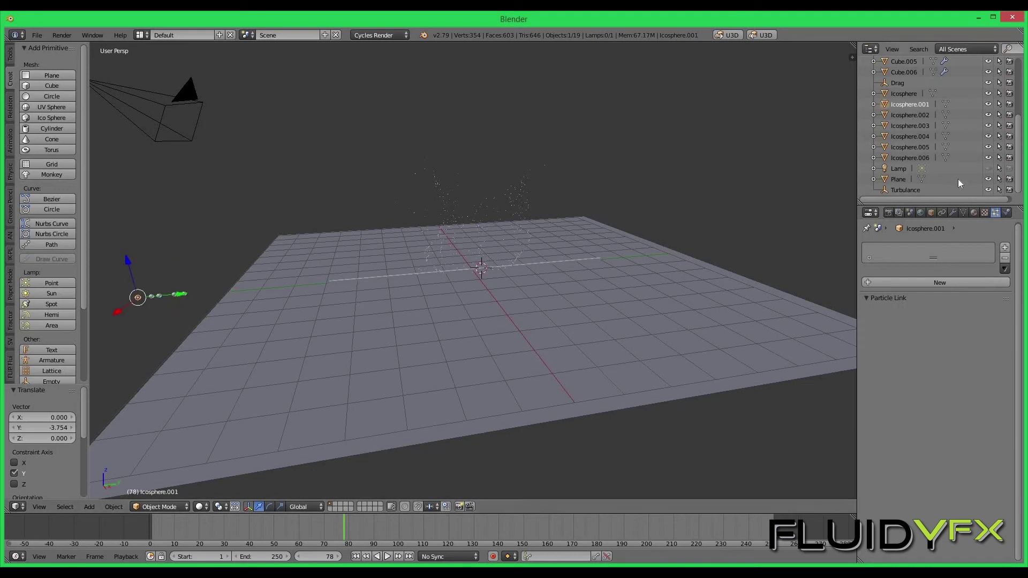
{"action": "left_click", "coordinate": [973, 213]}
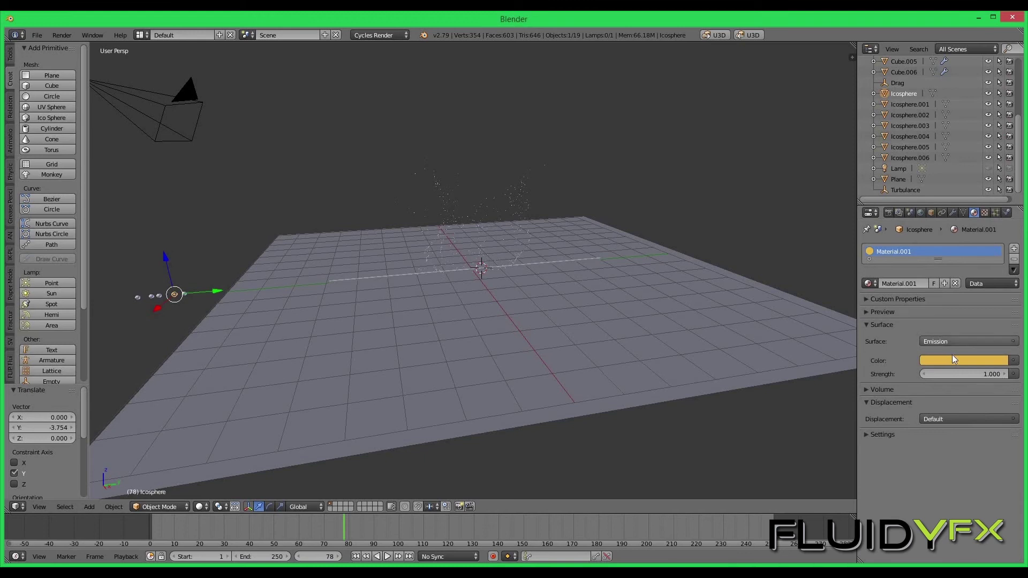
{"action": "left_click", "coordinate": [911, 104]}
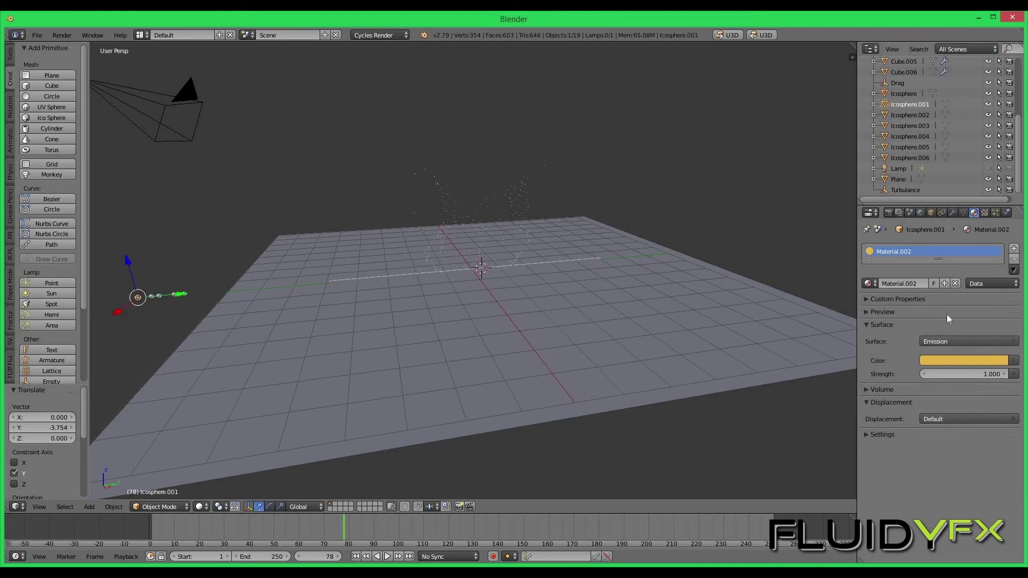
{"action": "left_click", "coordinate": [948, 359]}
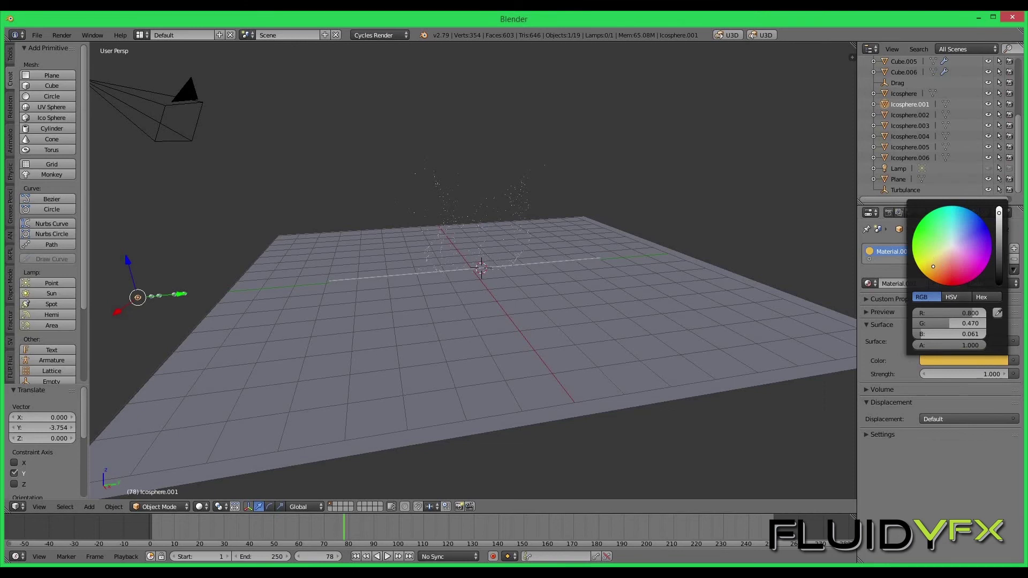
{"action": "left_click_drag", "start_coordinate": [932, 258], "coordinate": [929, 239]}
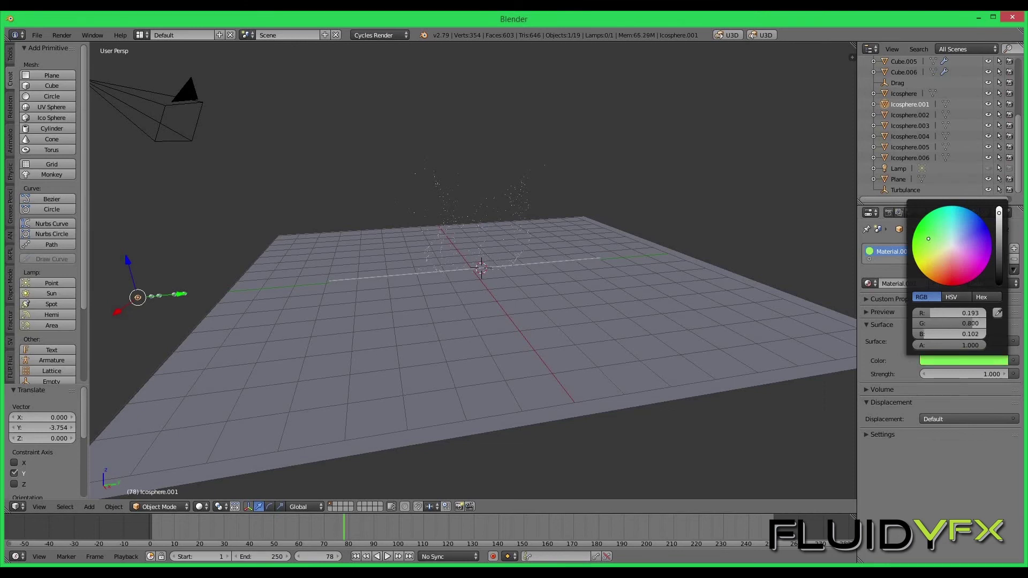
{"action": "left_click", "coordinate": [911, 115]}
{"action": "left_click", "coordinate": [949, 358]}
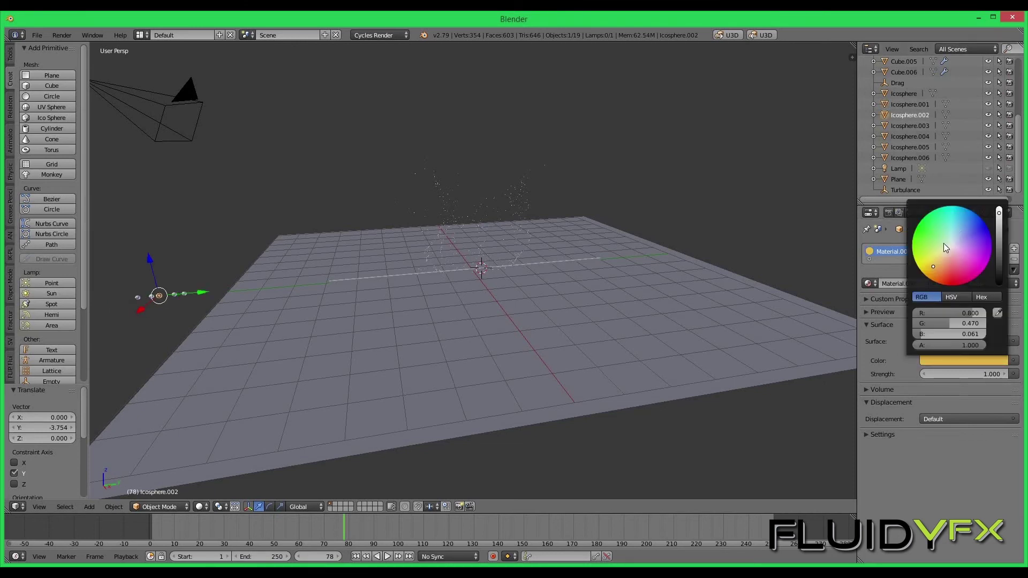
{"action": "left_click", "coordinate": [956, 229]}
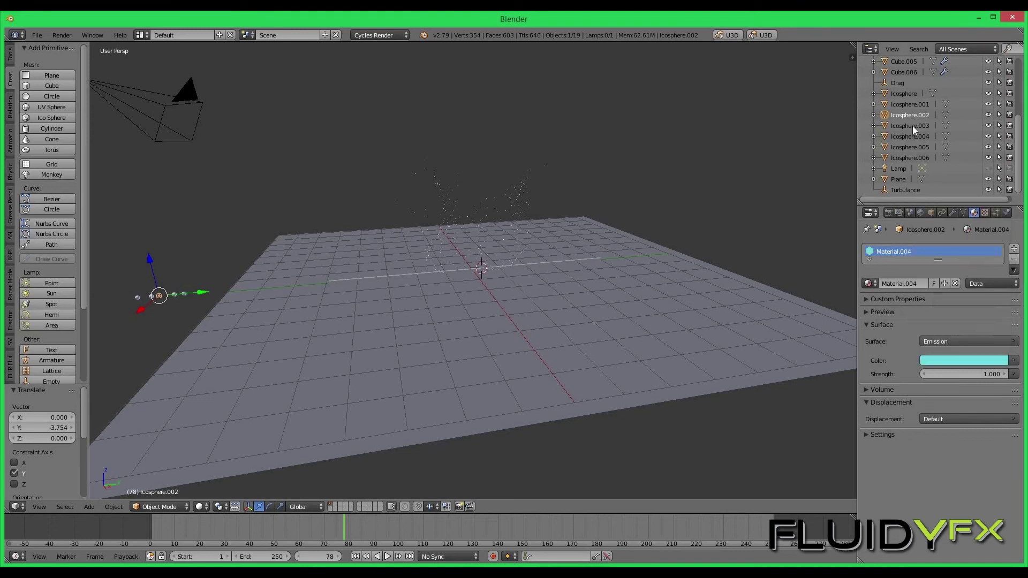
Step: Change the emission colours of Icosphere.003 and .004, make .005 red and .006 orange
{"action": "left_click", "coordinate": [910, 126]}
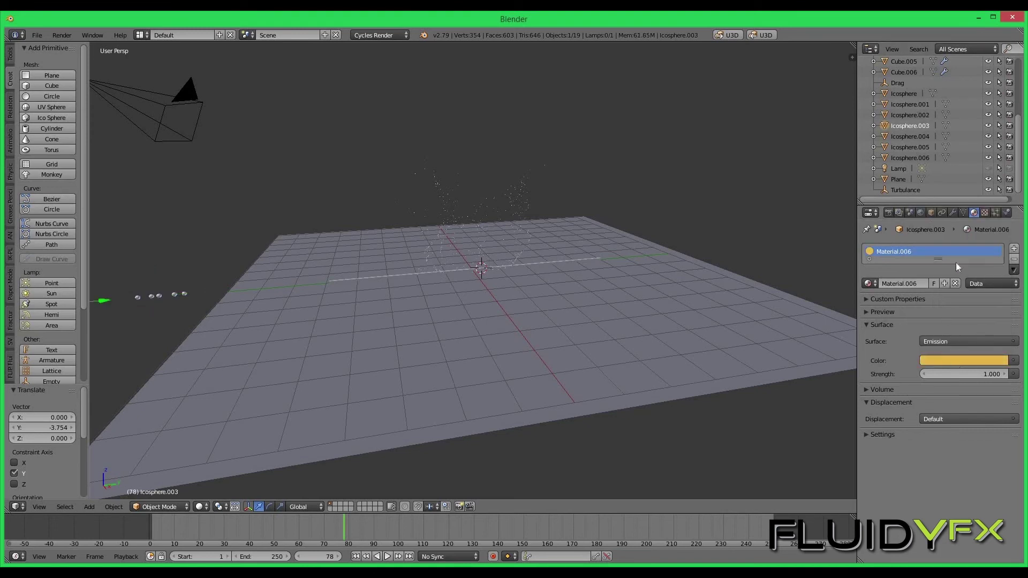
{"action": "left_click", "coordinate": [953, 361]}
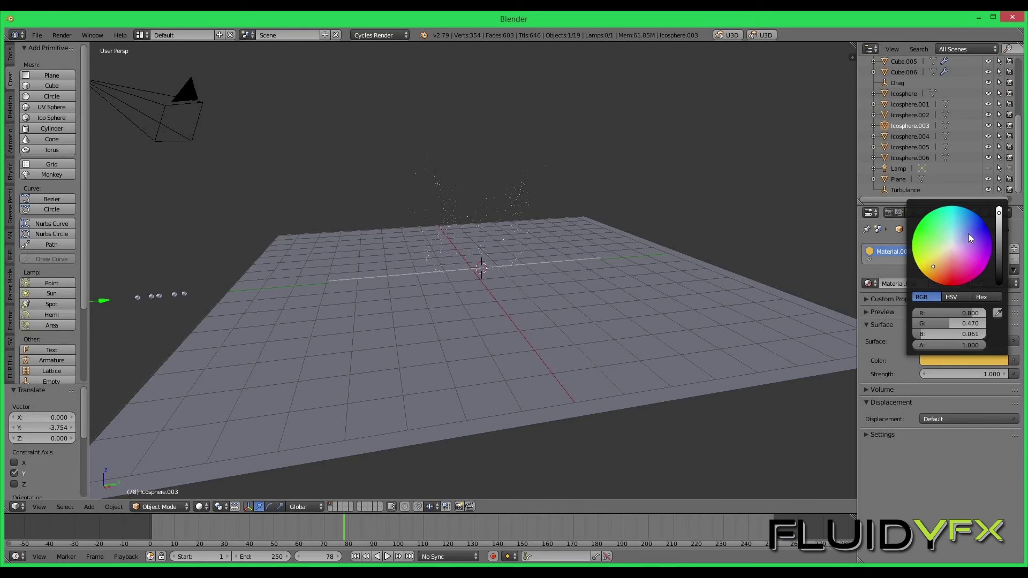
{"action": "left_click", "coordinate": [920, 136]}
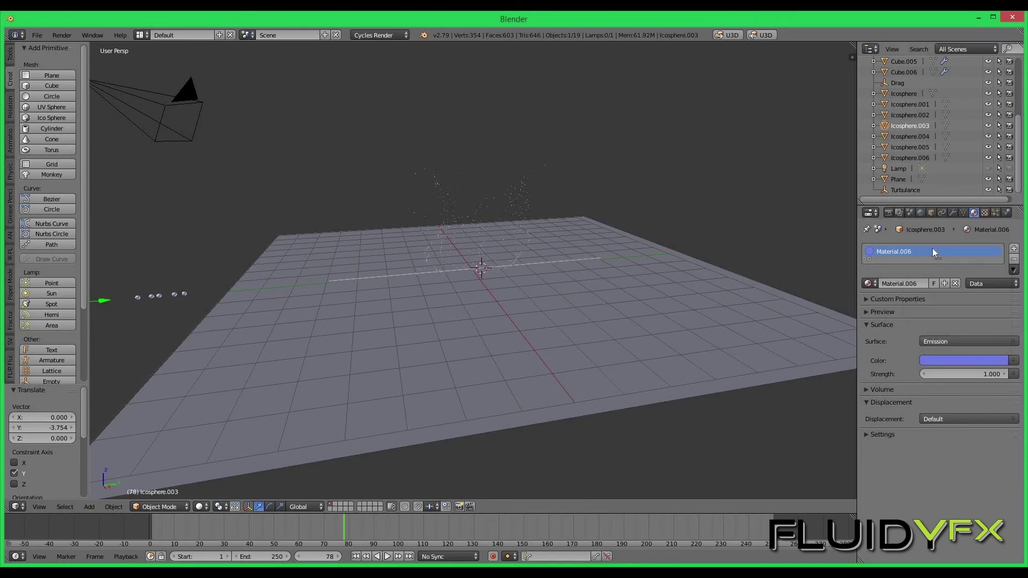
{"action": "left_click", "coordinate": [955, 360]}
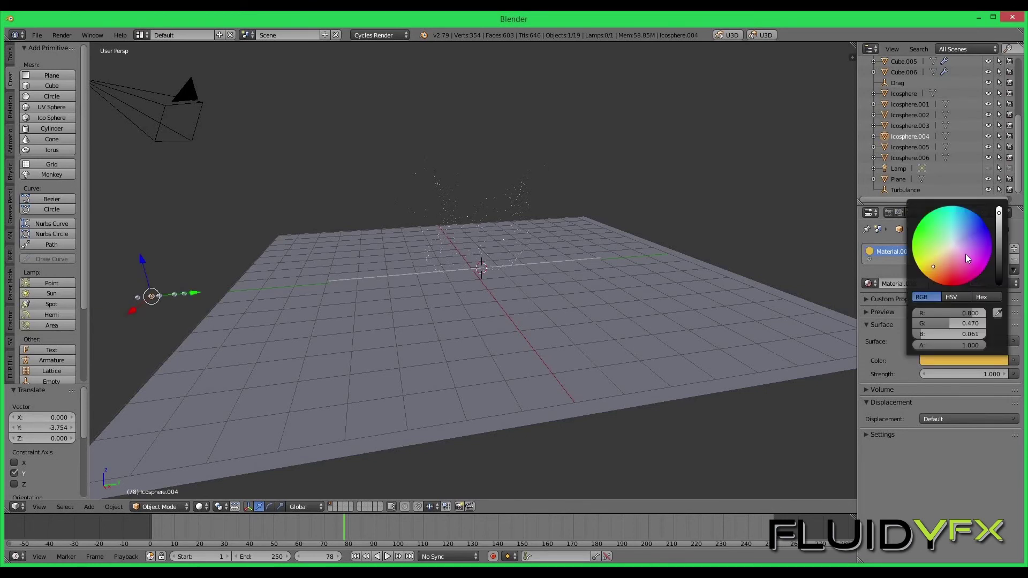
{"action": "left_click", "coordinate": [918, 143]}
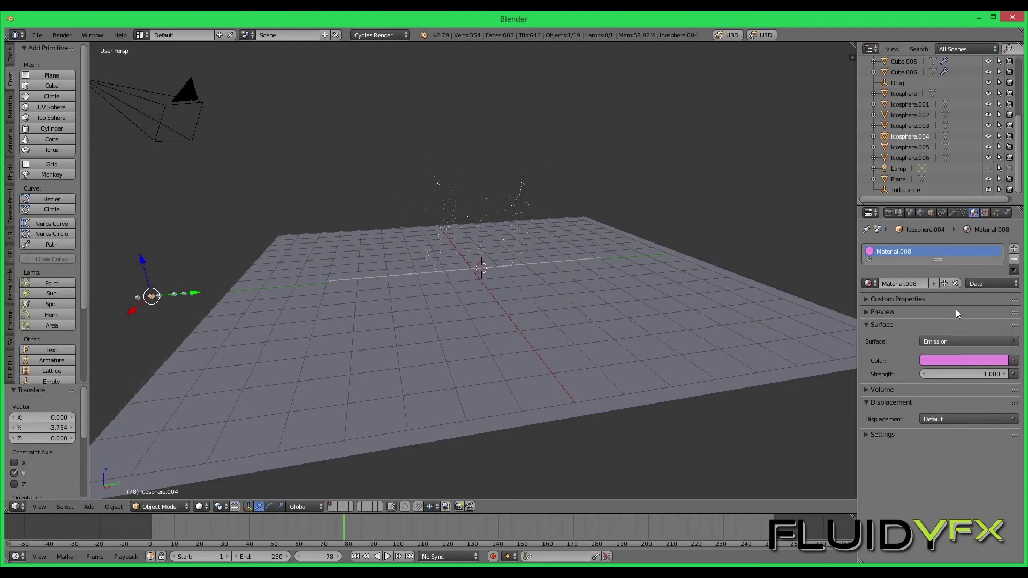
{"action": "left_click", "coordinate": [966, 360]}
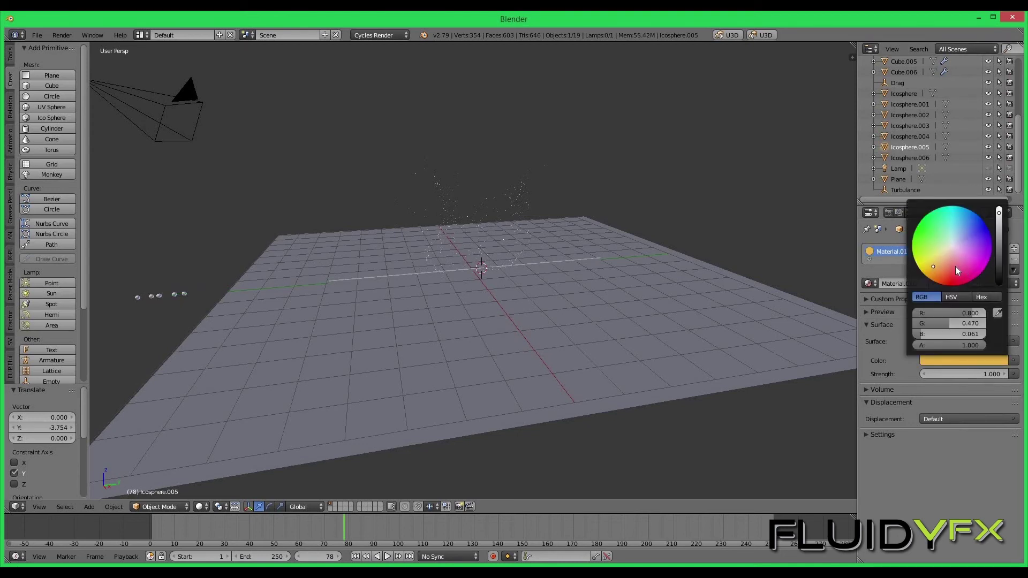
{"action": "left_click", "coordinate": [952, 268]}
{"action": "left_click", "coordinate": [950, 268]}
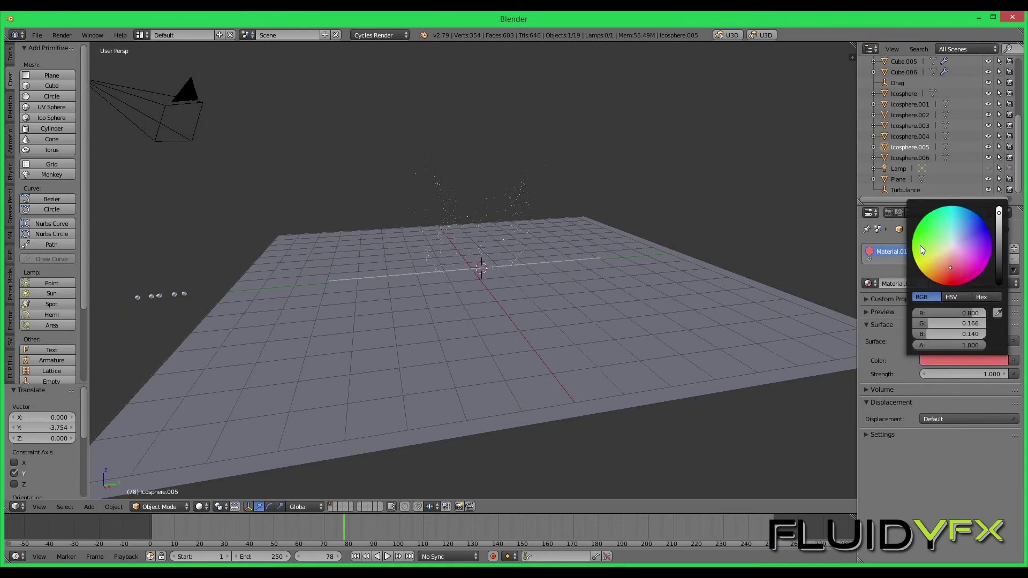
{"action": "left_click", "coordinate": [913, 157]}
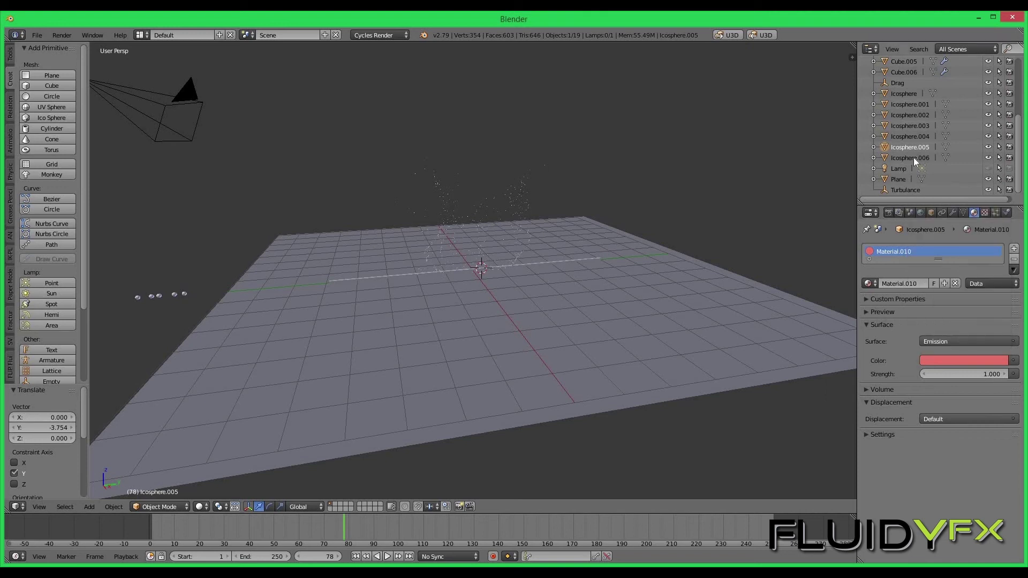
{"action": "left_click", "coordinate": [959, 360]}
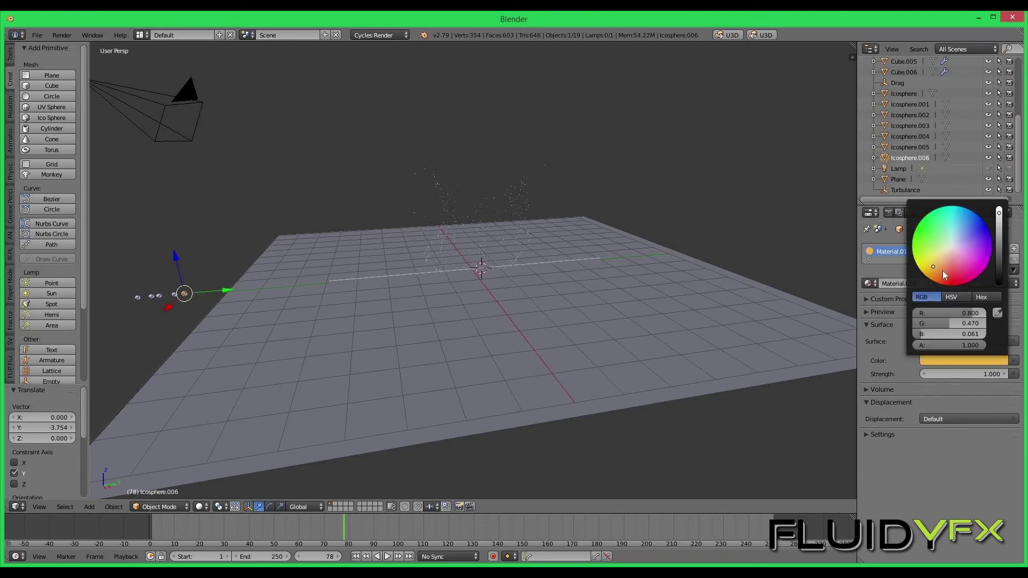
{"action": "left_click", "coordinate": [942, 271]}
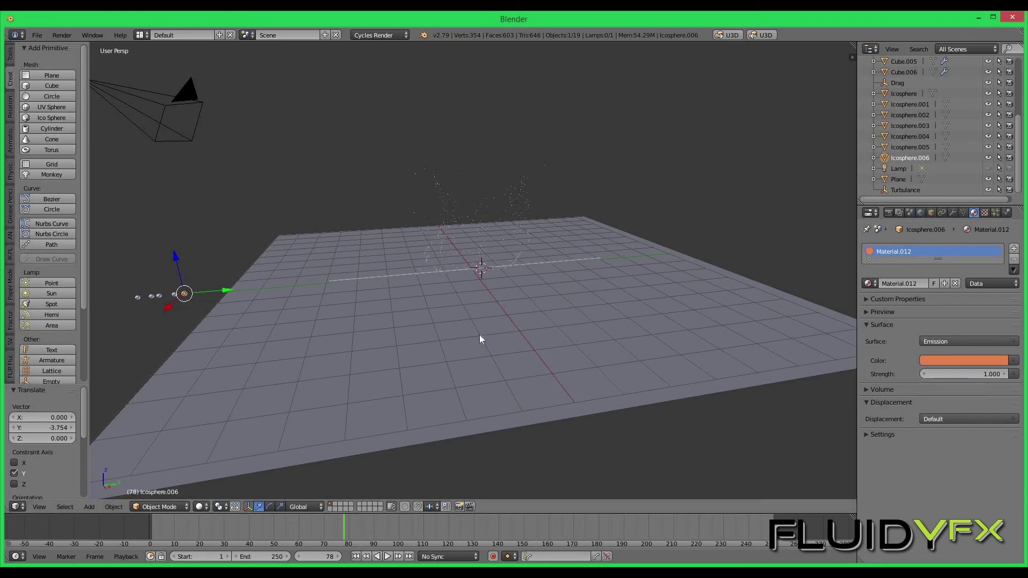
Step: Replay the particle simulation from frame 1, stopping at frame 98 to view the spray
{"action": "left_click", "coordinate": [363, 556]}
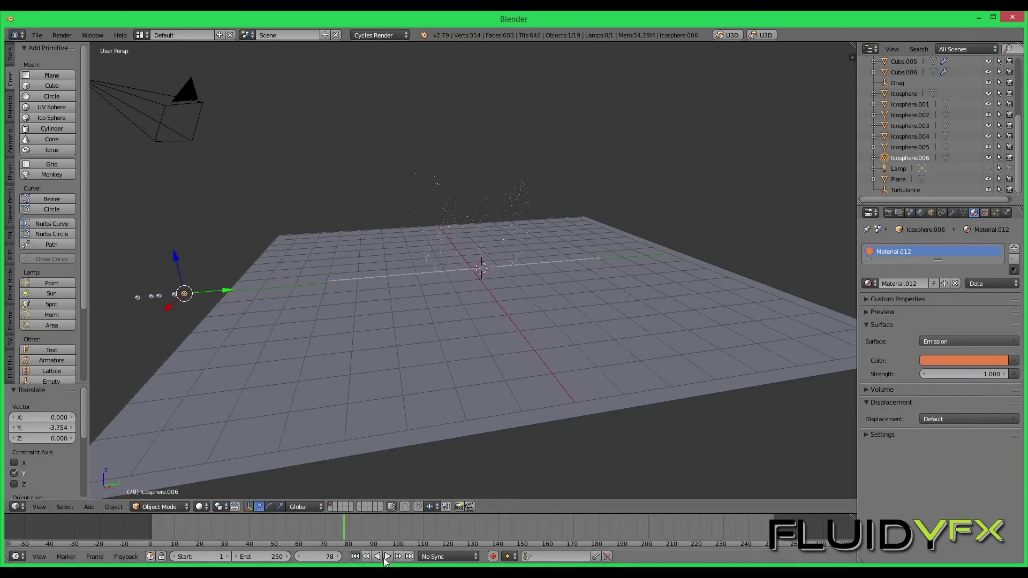
{"action": "left_click", "coordinate": [387, 555]}
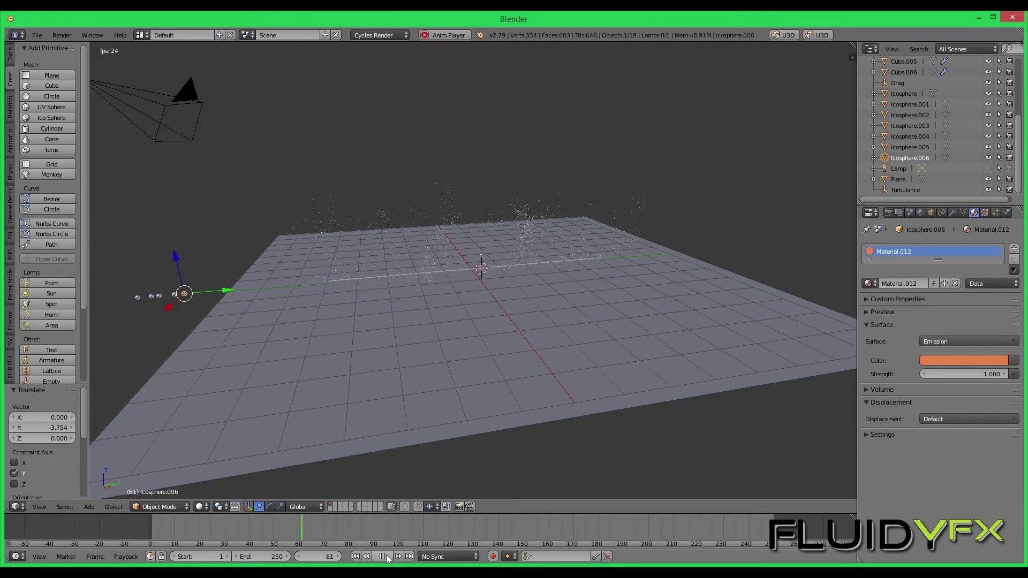
{"action": "key", "text": "alt+a"}
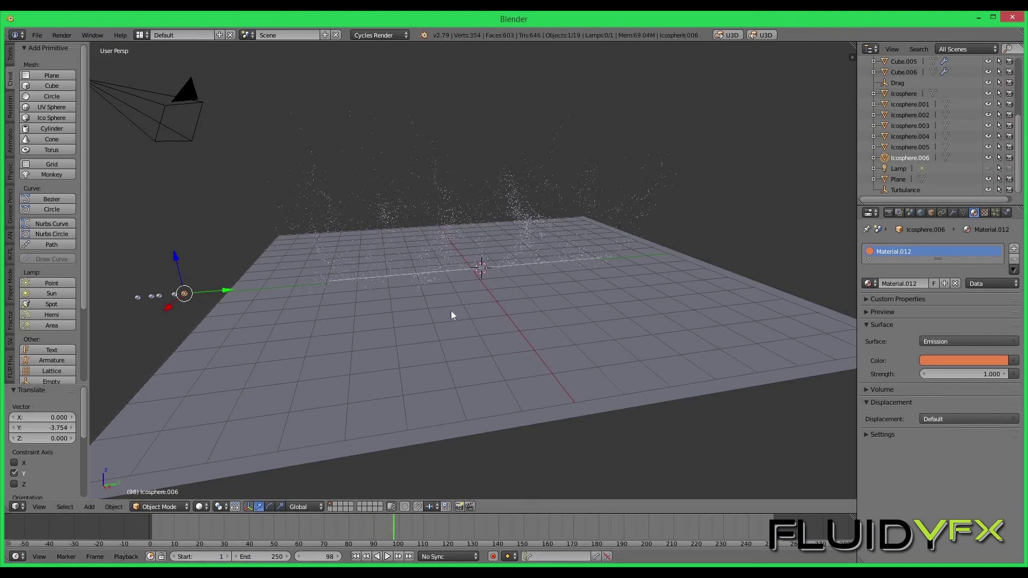
{"action": "middle_click_drag", "start_coordinate": [466, 323], "coordinate": [230, 506]}
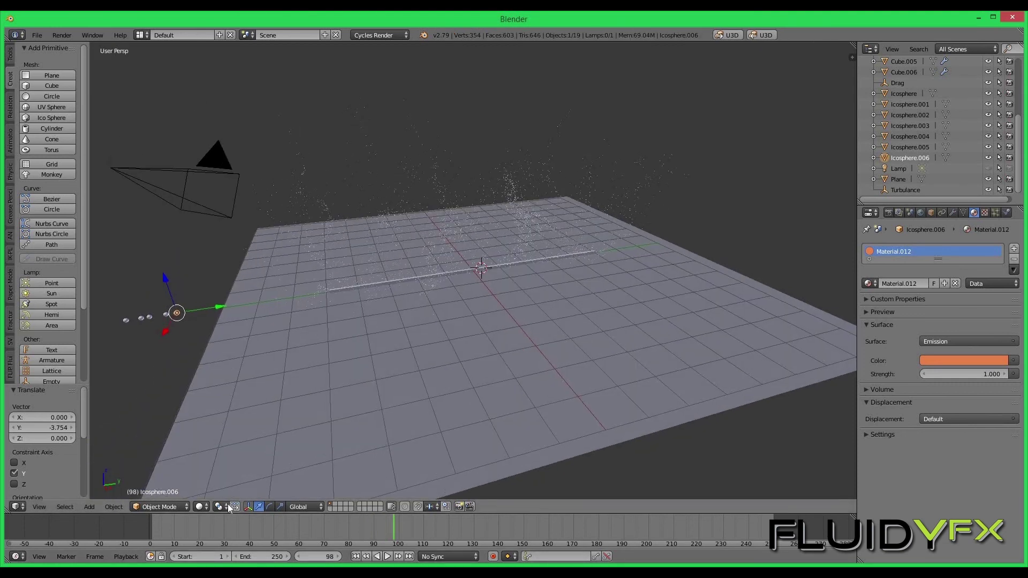
Step: Preview the frame-98 spray in Rendered shading until Cycles reaches 32/32 samples
{"action": "left_click", "coordinate": [203, 507]}
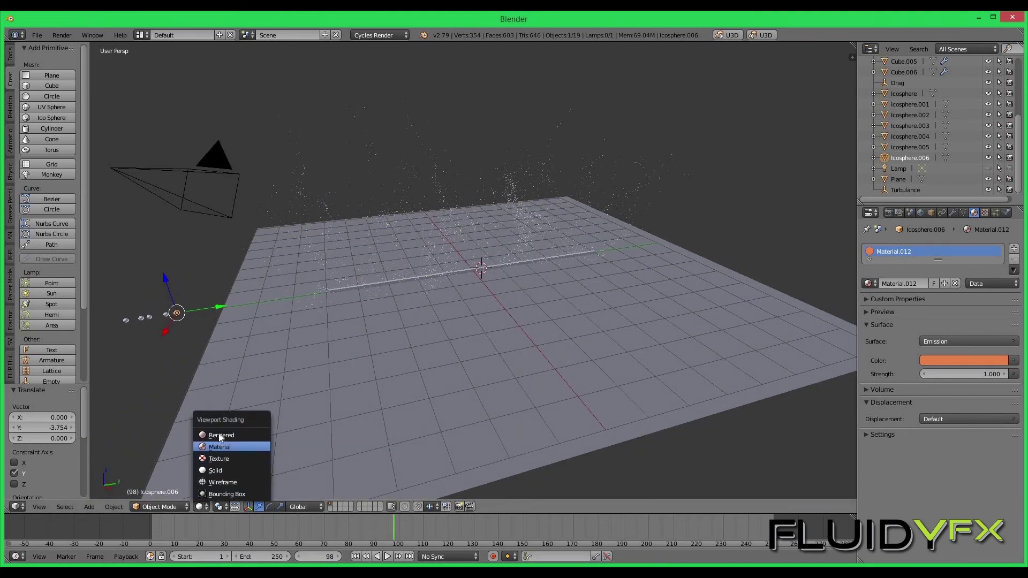
{"action": "left_click", "coordinate": [220, 432]}
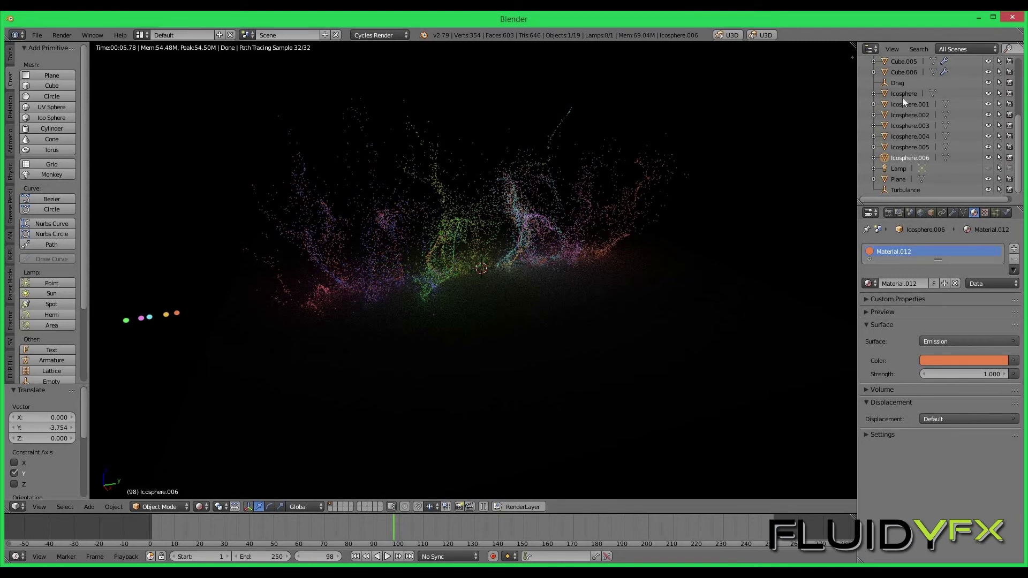
{"action": "scroll", "coordinate": [909, 121], "scroll_direction": "up", "scroll_amount": 5}
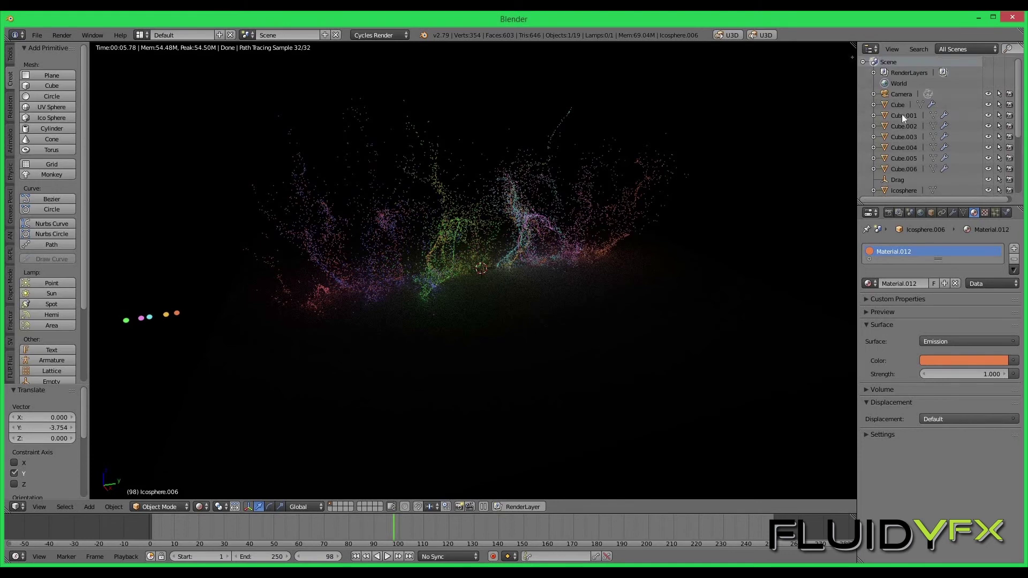
Step: Set Cube.001's particle system Emission Number to 10000
{"action": "left_click", "coordinate": [902, 115]}
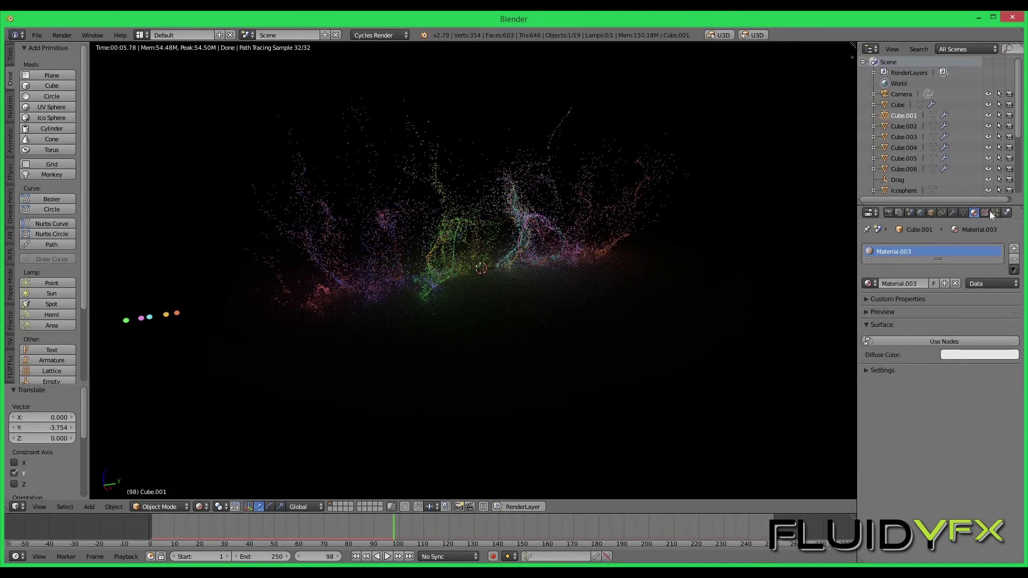
{"action": "left_click", "coordinate": [994, 212]}
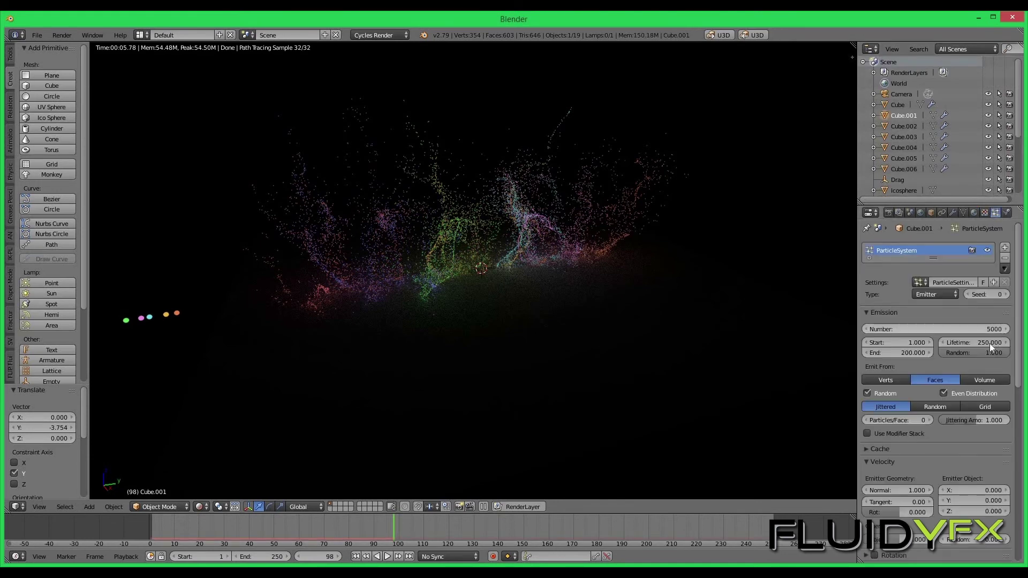
{"action": "left_click", "coordinate": [964, 329]}
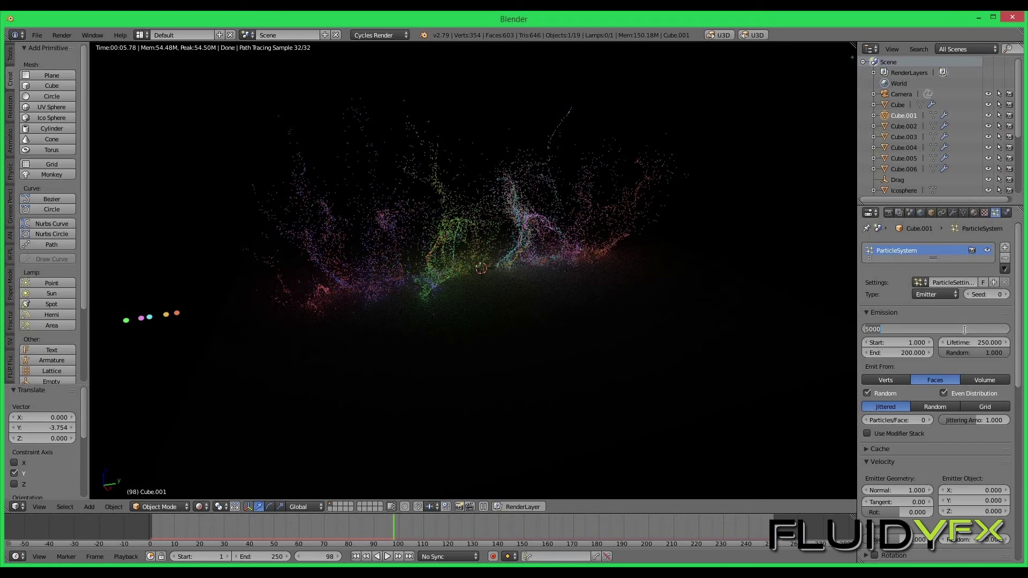
{"action": "type", "text": "10000"}
{"action": "key", "text": "Return"}
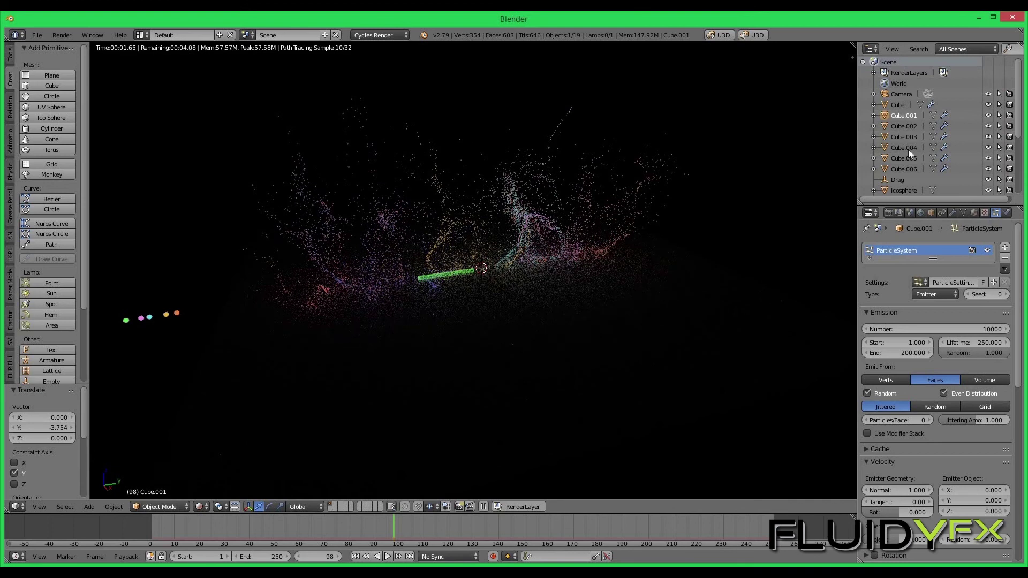
Step: Set Cube.002 and Cube.003 to emit 10000 particles each
{"action": "left_click", "coordinate": [905, 126]}
{"action": "left_click", "coordinate": [968, 329]}
{"action": "type", "text": "1"}
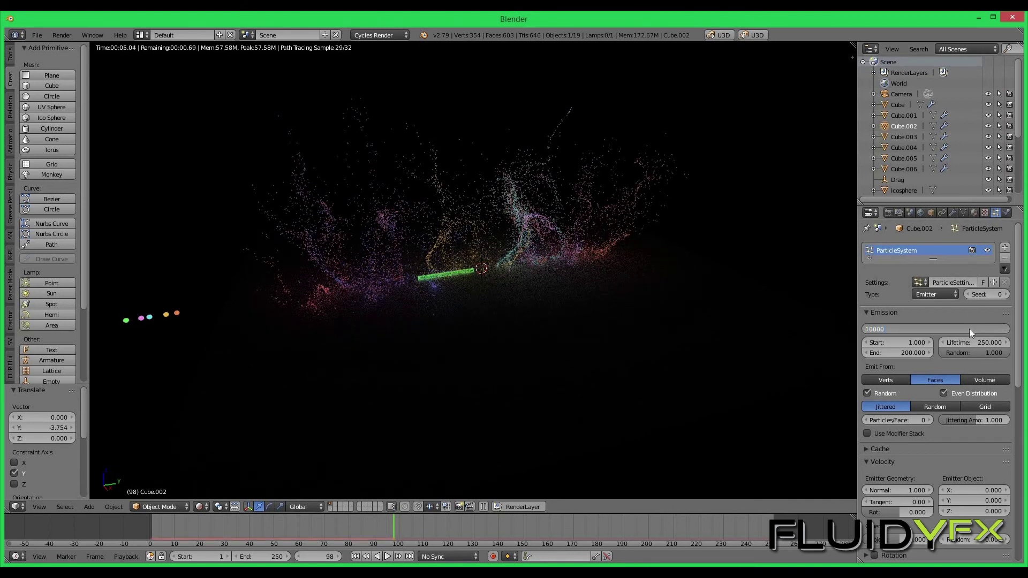
{"action": "key", "text": "Return"}
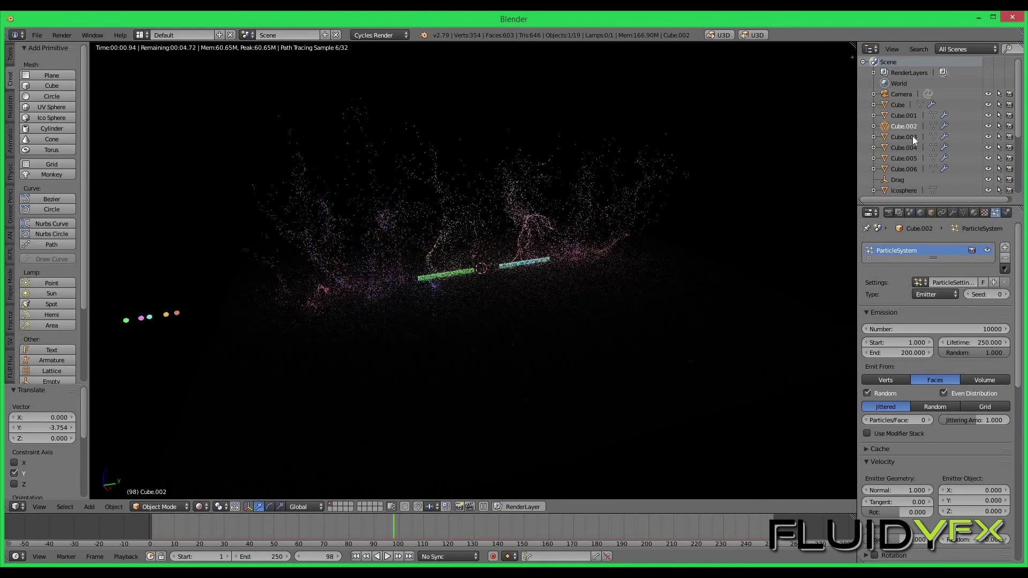
{"action": "left_click", "coordinate": [912, 136]}
{"action": "left_click", "coordinate": [983, 328]}
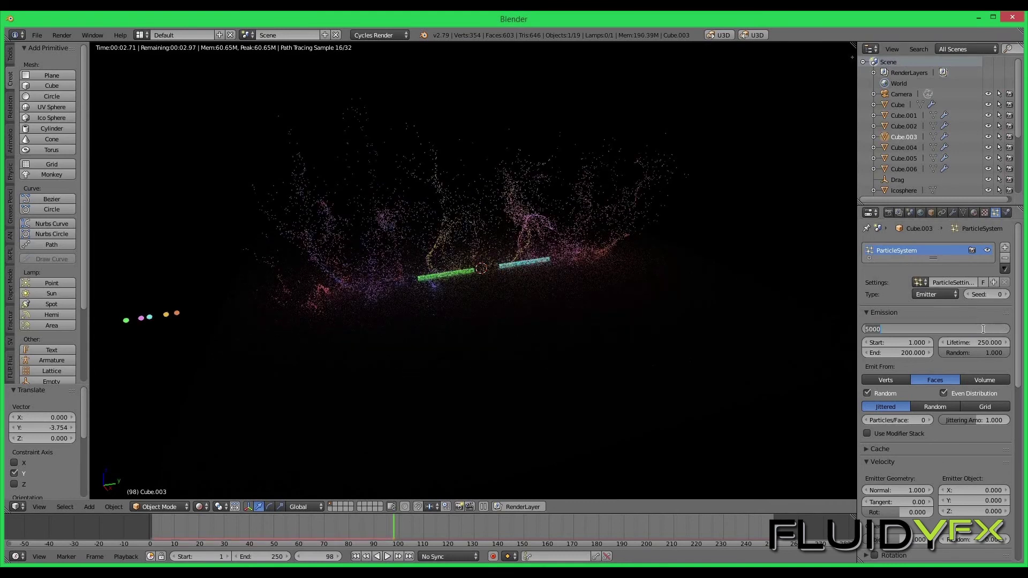
{"action": "type", "text": "10000"}
{"action": "key", "text": "Return"}
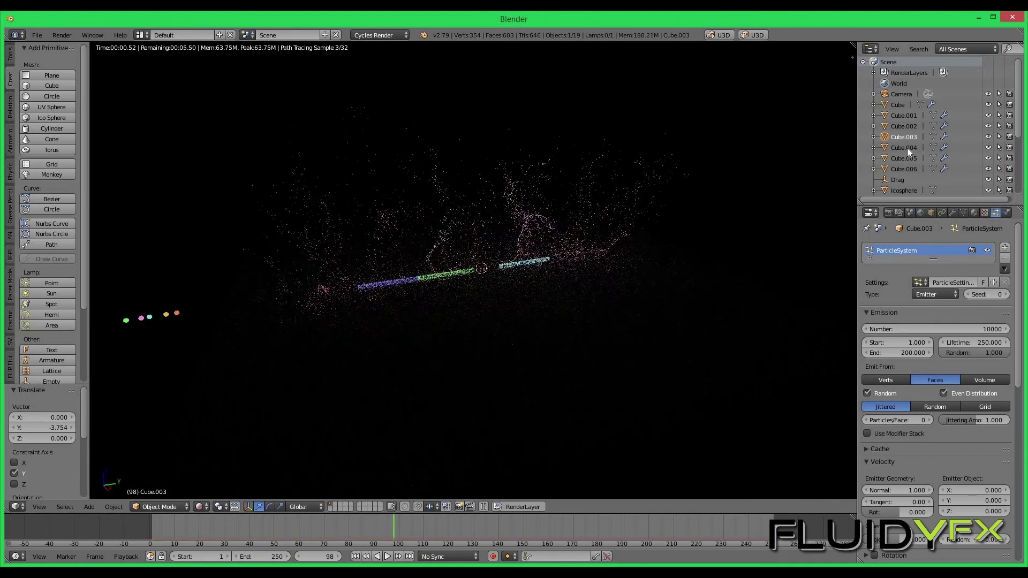
Step: Lower Cube.004 and Cube.005 to 1000 emitted particles each
{"action": "left_click", "coordinate": [904, 147]}
{"action": "left_click", "coordinate": [961, 329]}
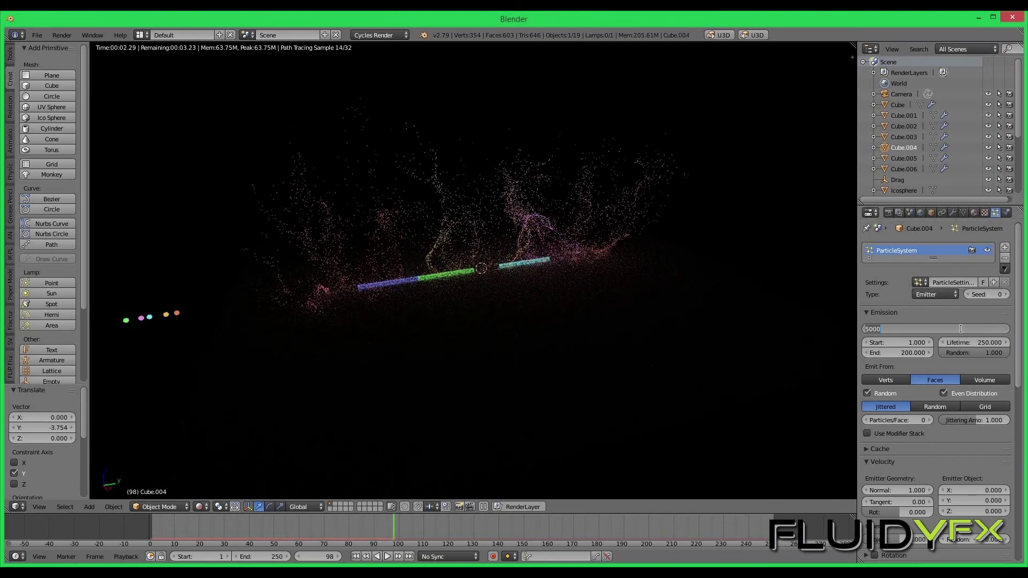
{"action": "type", "text": "1000"}
{"action": "key", "text": "Return"}
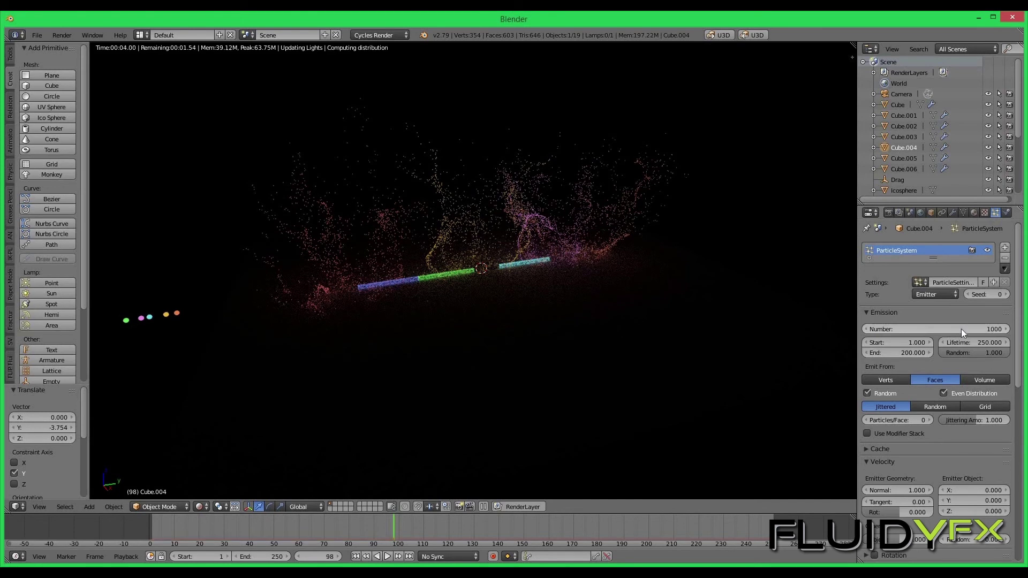
{"action": "left_click", "coordinate": [921, 160]}
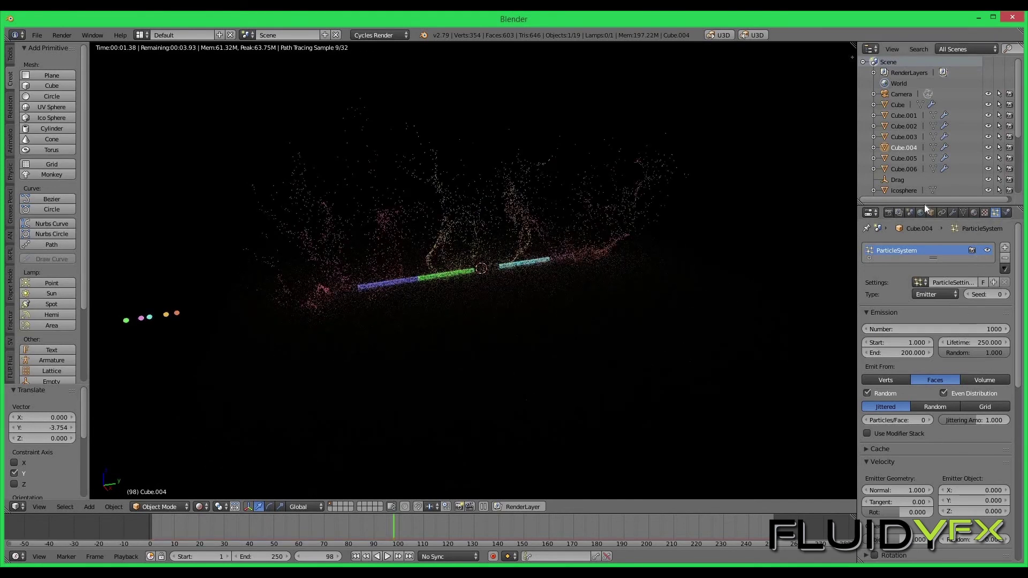
{"action": "left_click", "coordinate": [977, 329]}
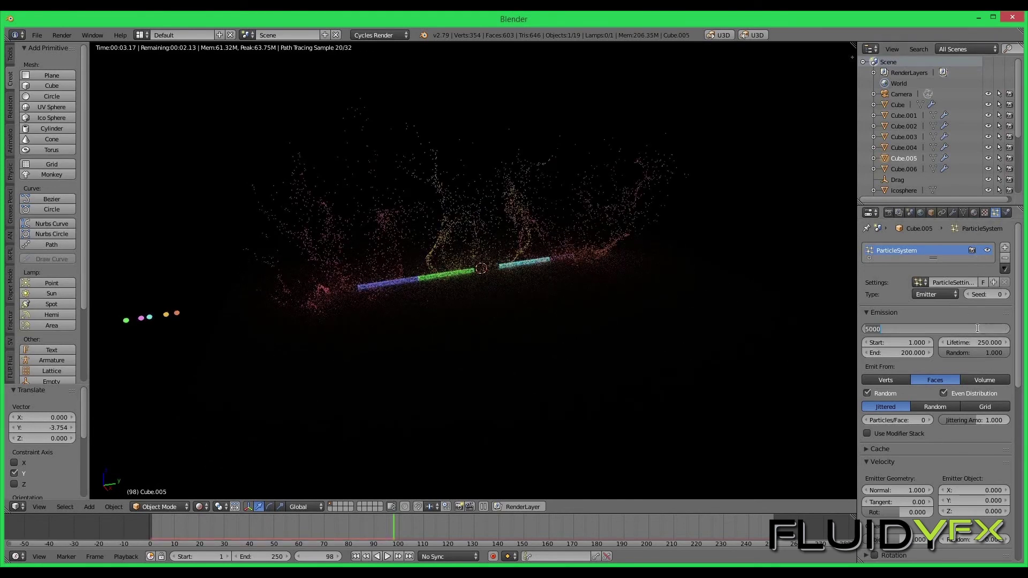
{"action": "type", "text": "1000"}
{"action": "key", "text": "Return"}
Step: Set Cube.006 and Cube to emit 10000 particles each
{"action": "left_click", "coordinate": [910, 170]}
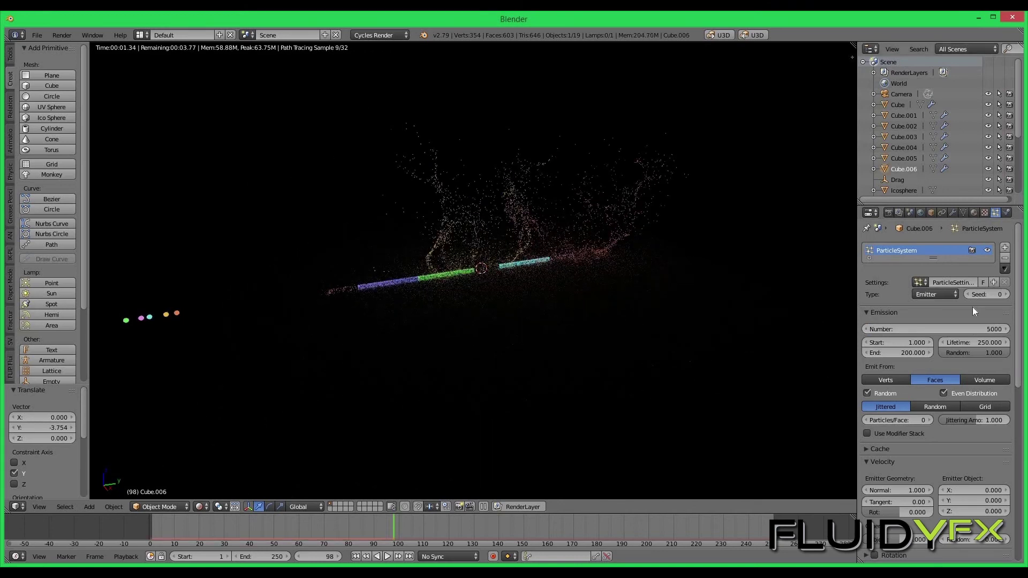
{"action": "left_click", "coordinate": [968, 329]}
{"action": "type", "text": "1"}
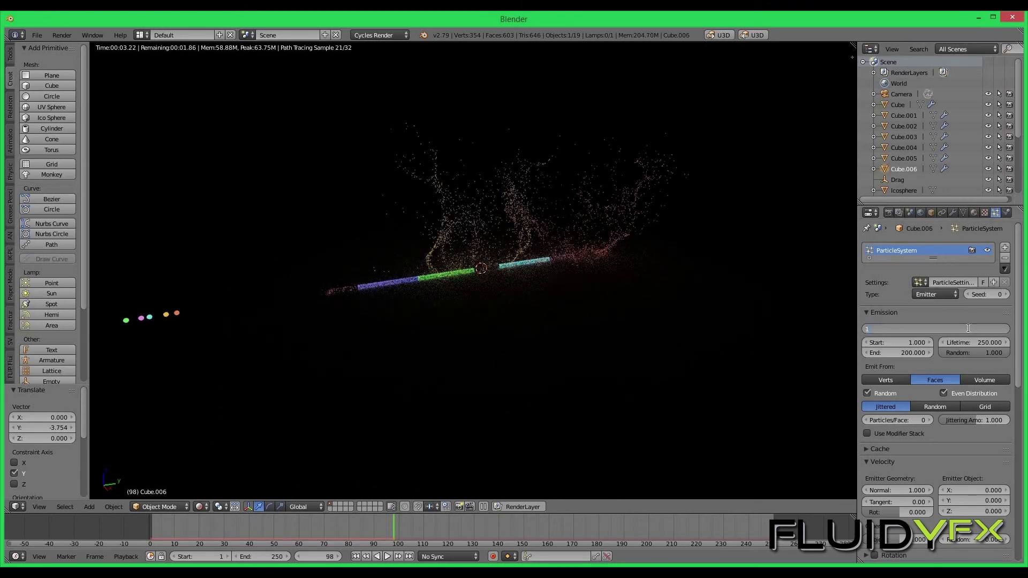
{"action": "type", "text": "0000"}
{"action": "key", "text": "Return"}
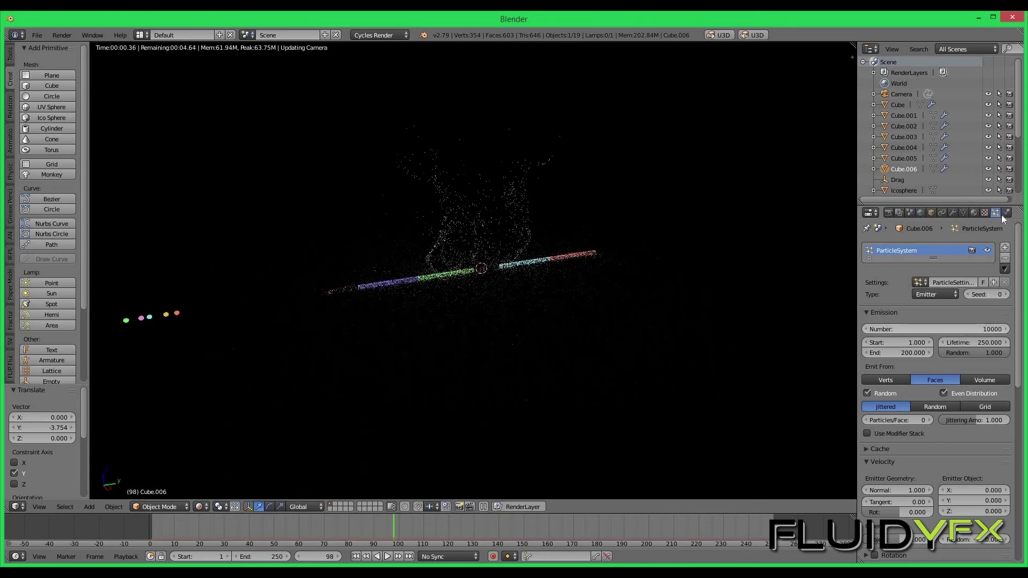
{"action": "left_click", "coordinate": [897, 104]}
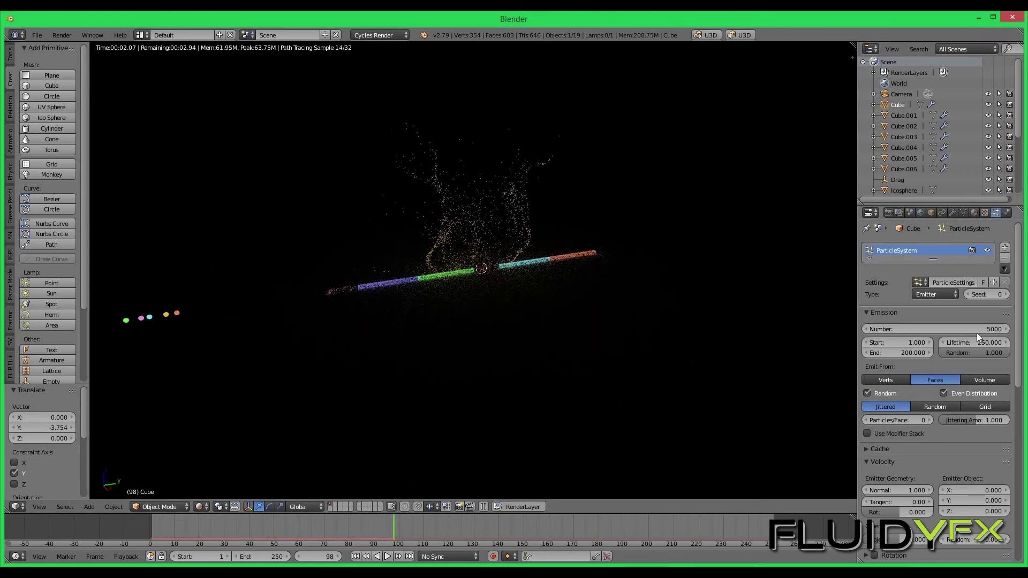
{"action": "left_click", "coordinate": [973, 329]}
{"action": "type", "text": "10000"}
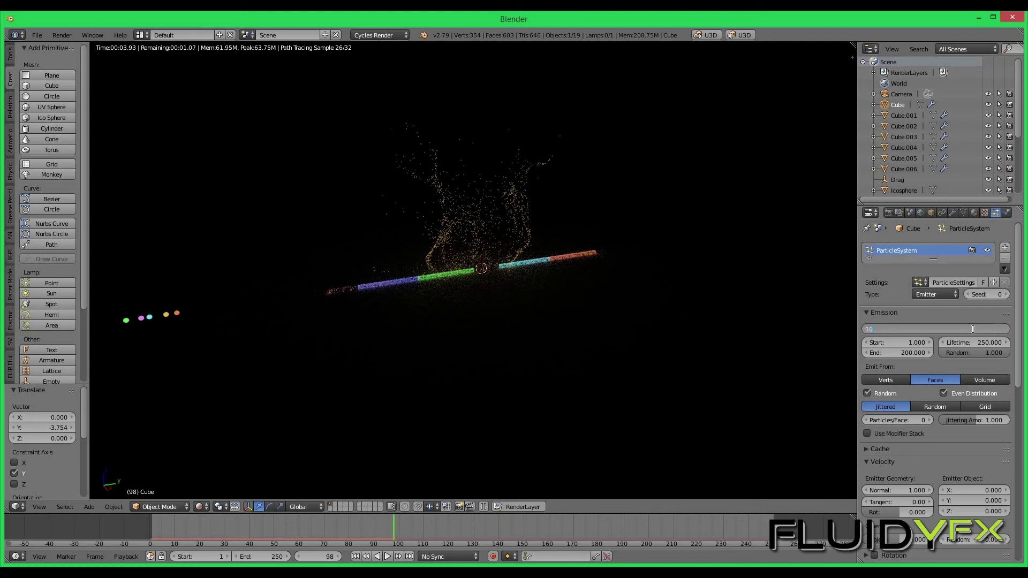
{"action": "key", "text": "Return"}
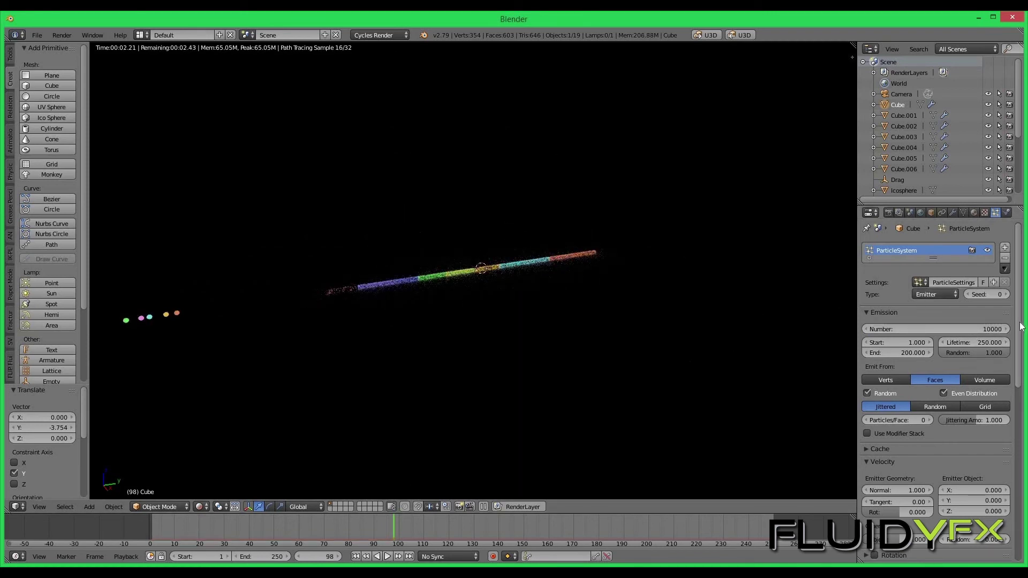
Step: In the Cache panel, free all existing bakes and bake all particle dynamics
{"action": "scroll", "coordinate": [869, 283], "scroll_direction": "down", "scroll_amount": 7}
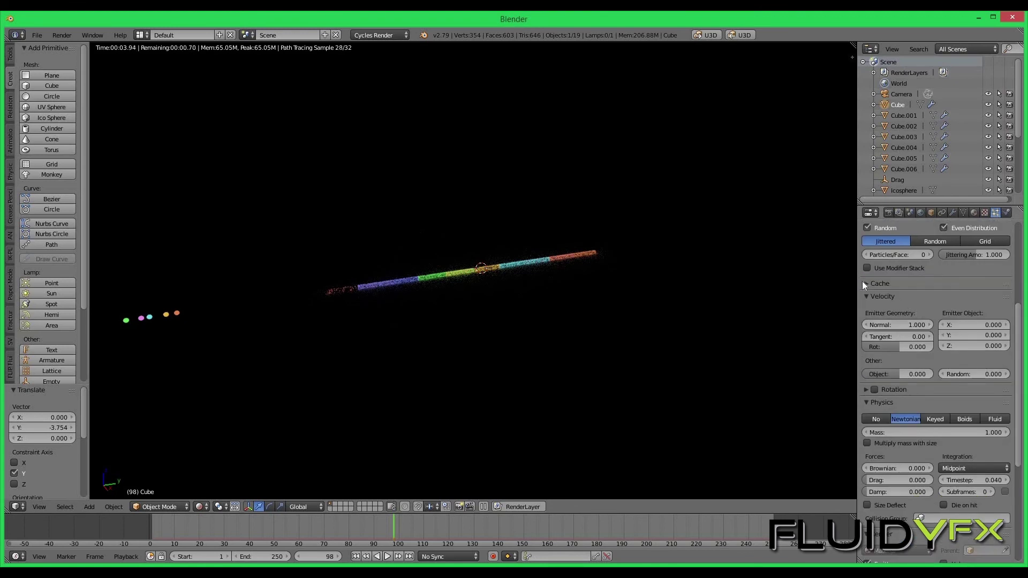
{"action": "left_click", "coordinate": [863, 282]}
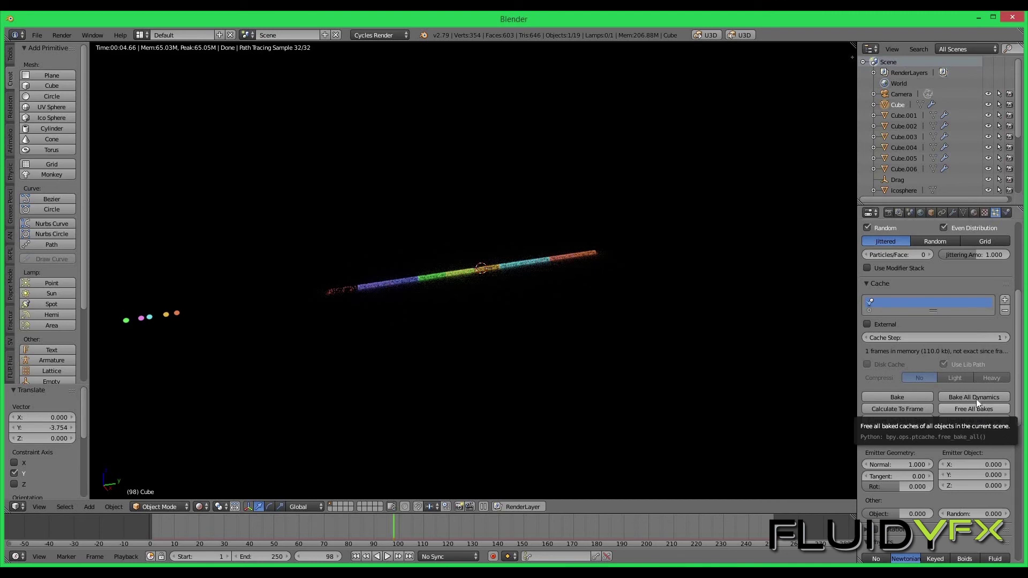
{"action": "left_click", "coordinate": [976, 409]}
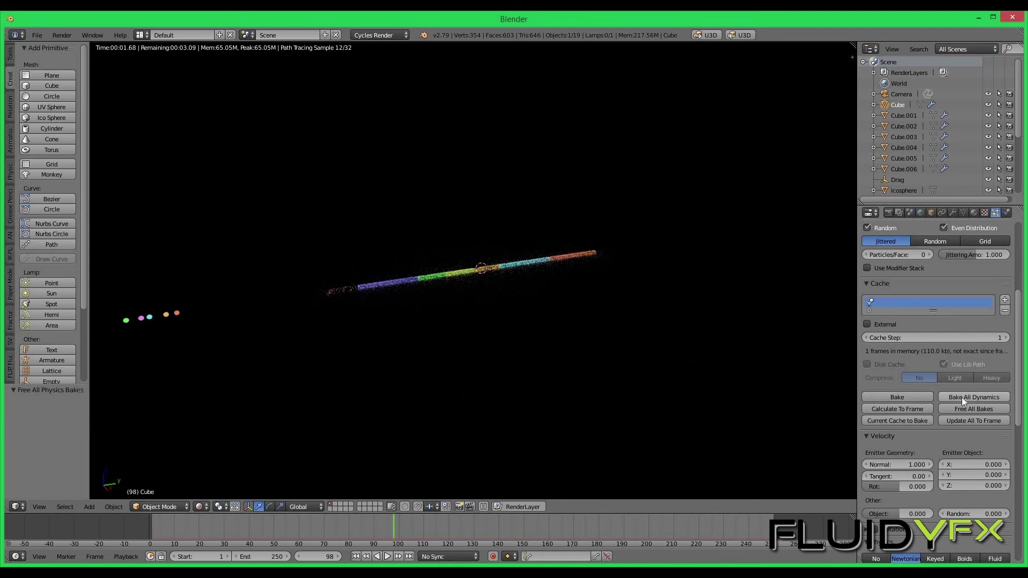
{"action": "left_click", "coordinate": [962, 397]}
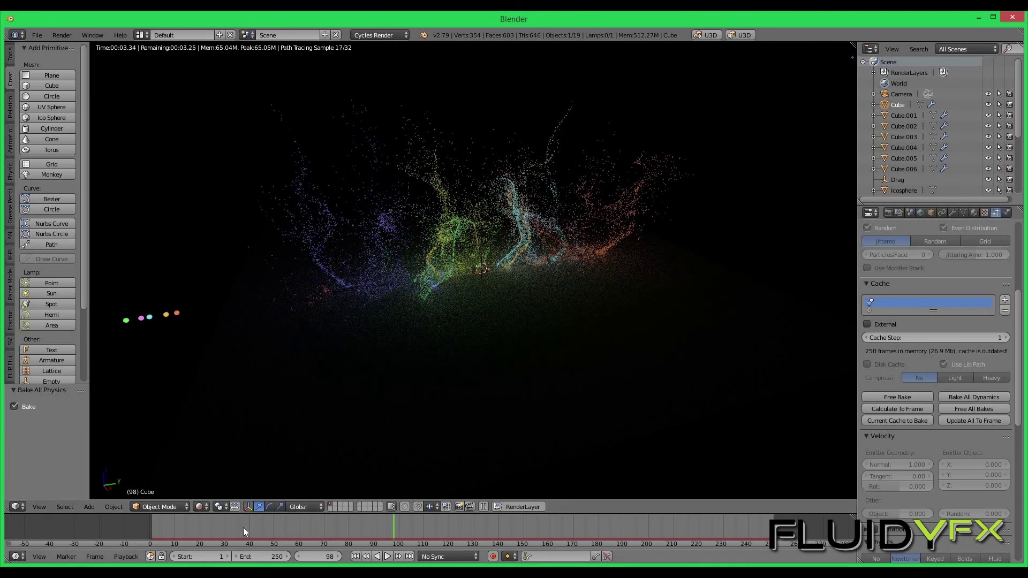
Step: Play back the baked particle animation, previewing it in solid shading
{"action": "key", "text": "alt+a"}
{"action": "left_click", "coordinate": [172, 529]}
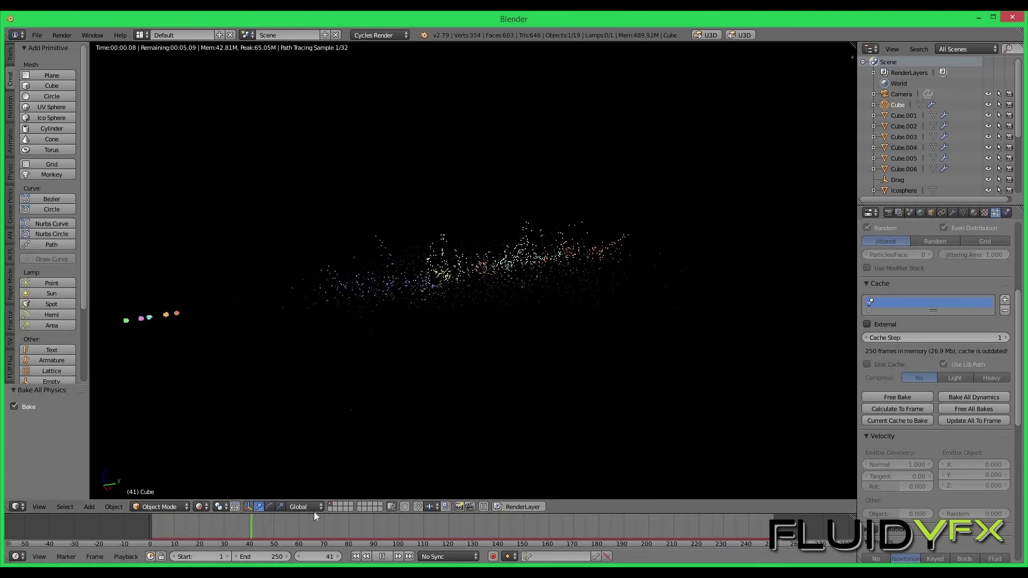
{"action": "key", "text": "alt+a"}
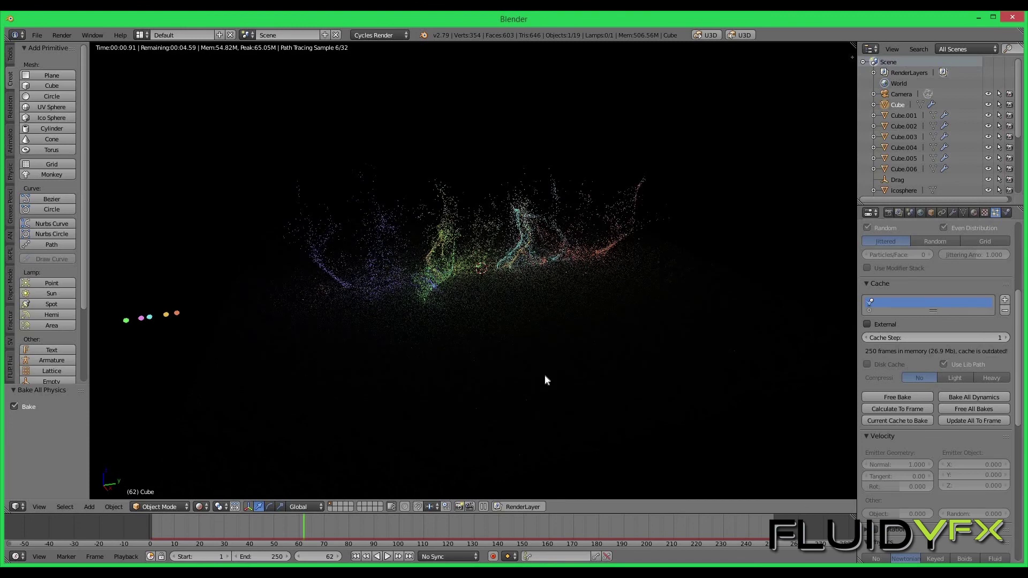
{"action": "key", "text": "shift+z"}
{"action": "key", "text": "alt+a"}
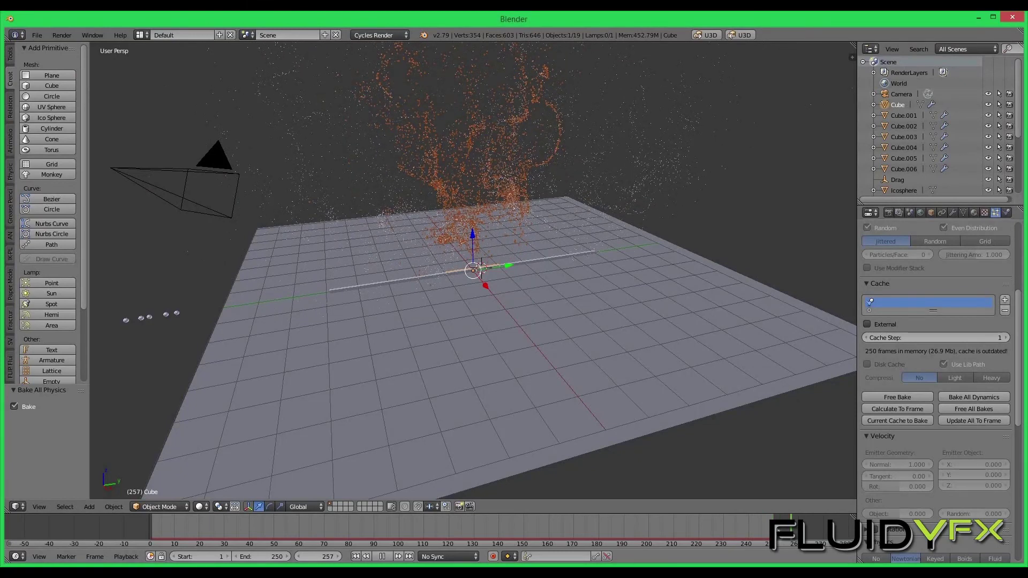
{"action": "key", "text": "Escape"}
Step: Back in rendered shading, stop playback at frame 63 and align the camera to the view
{"action": "key", "text": "shift+z"}
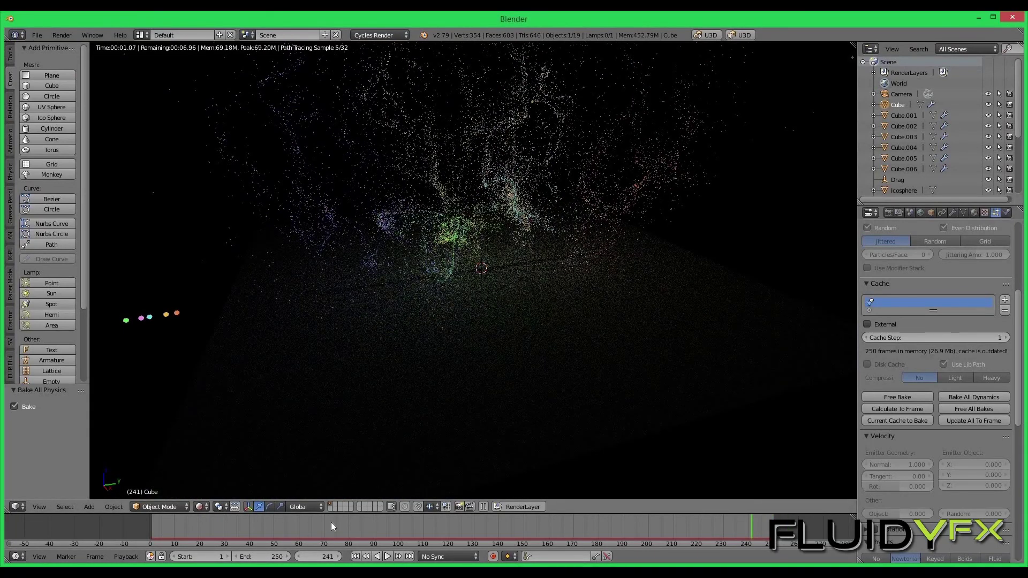
{"action": "key", "text": "alt+a"}
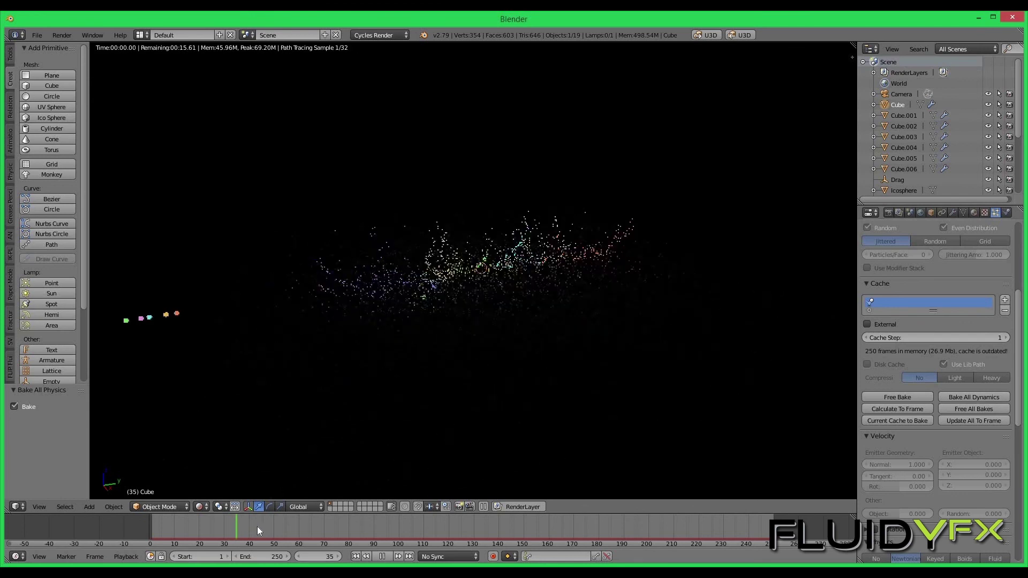
{"action": "key", "text": "alt+a"}
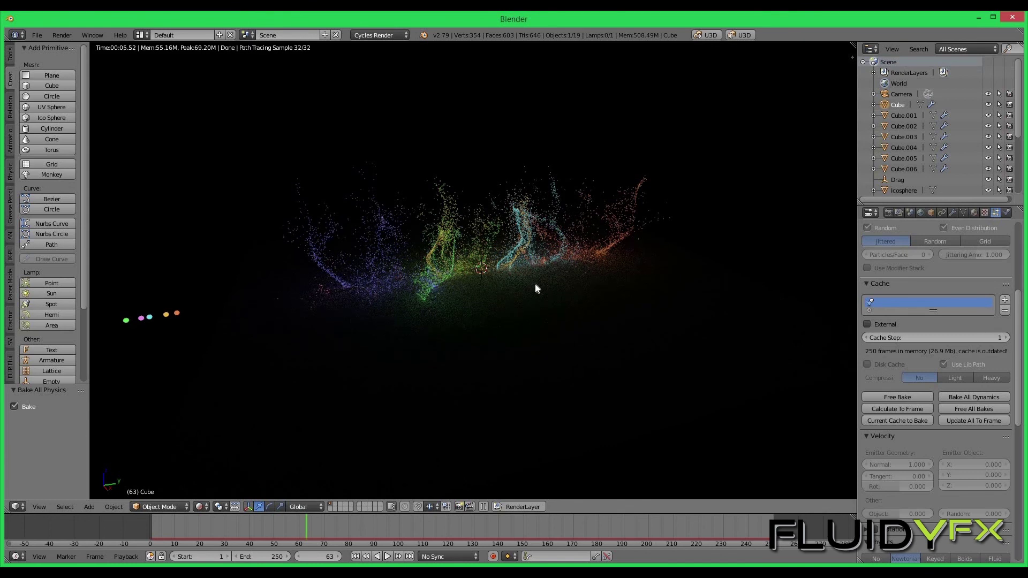
{"action": "key", "text": "ctrl+alt+KP_0"}
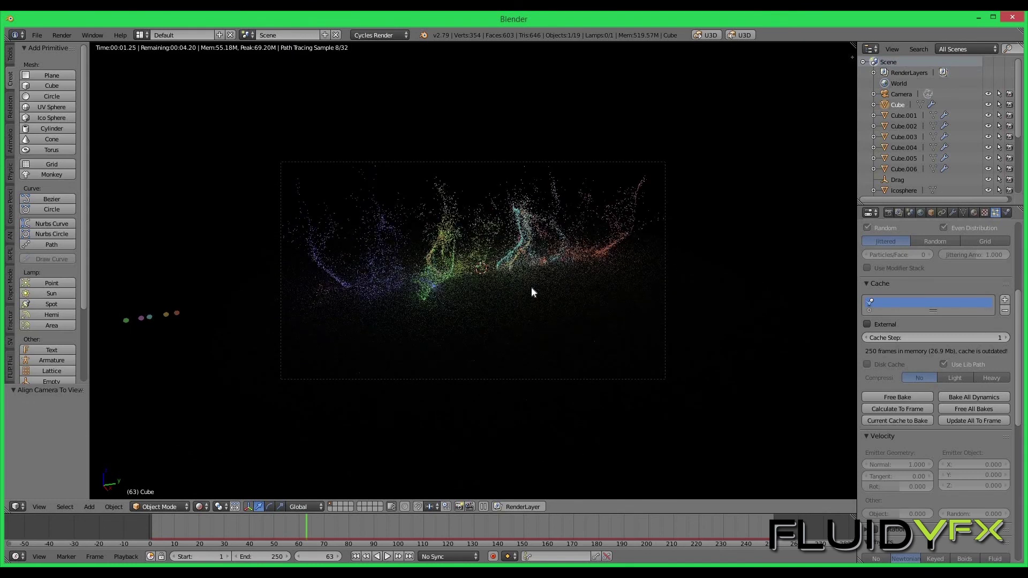
Step: Render frame 63 with F12
{"action": "key", "text": "F12"}
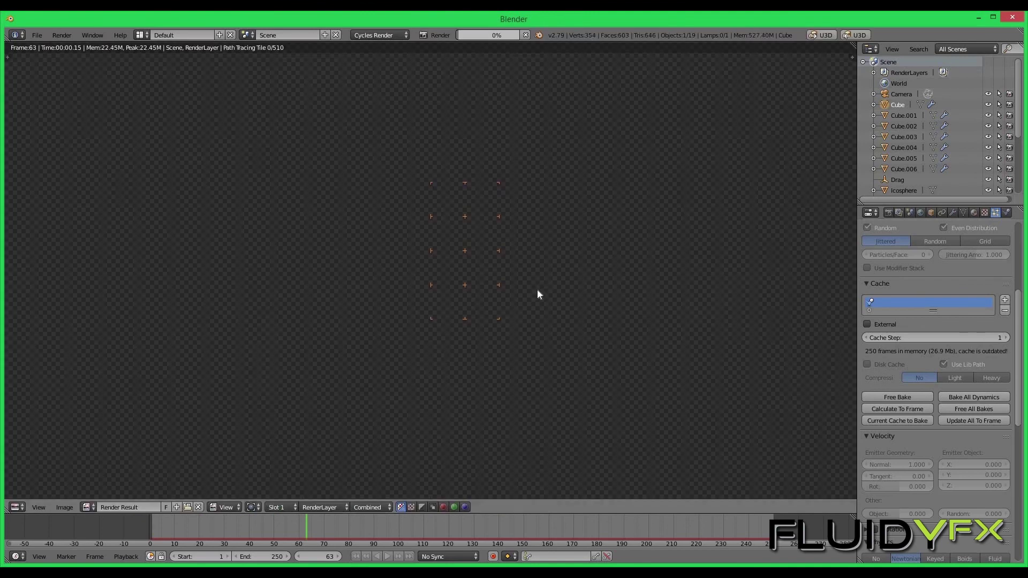